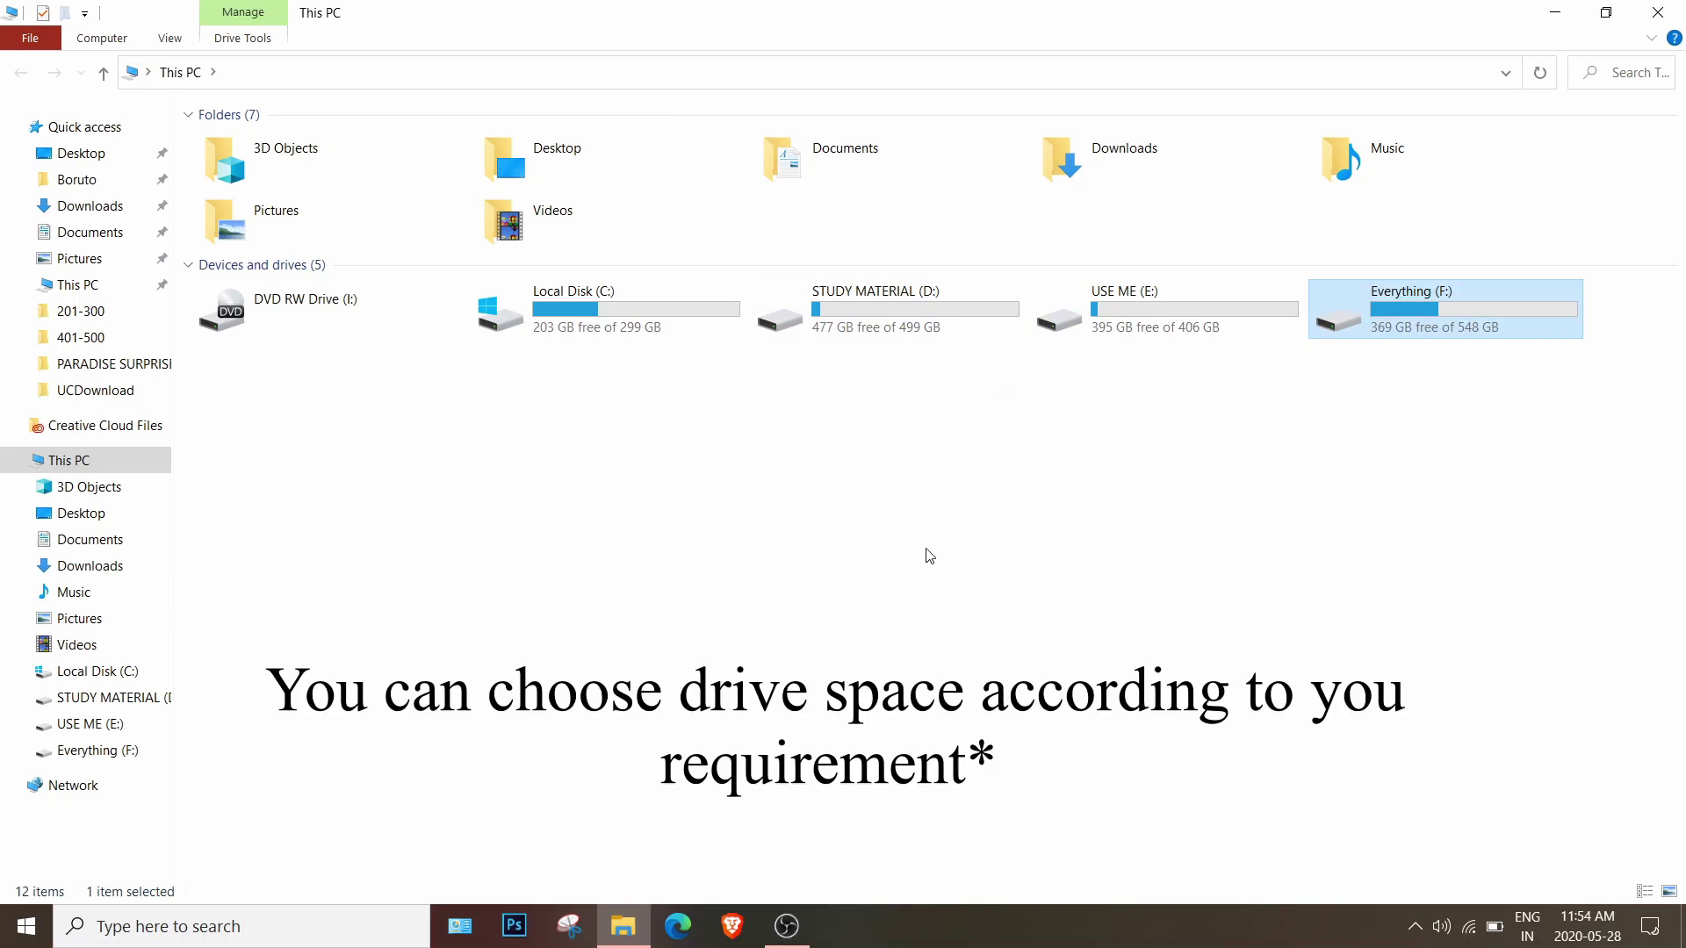
Step: Close the file window, open Disk Management through This PC's Manage command, and select the USE ME (E:) volume
click(1654, 18)
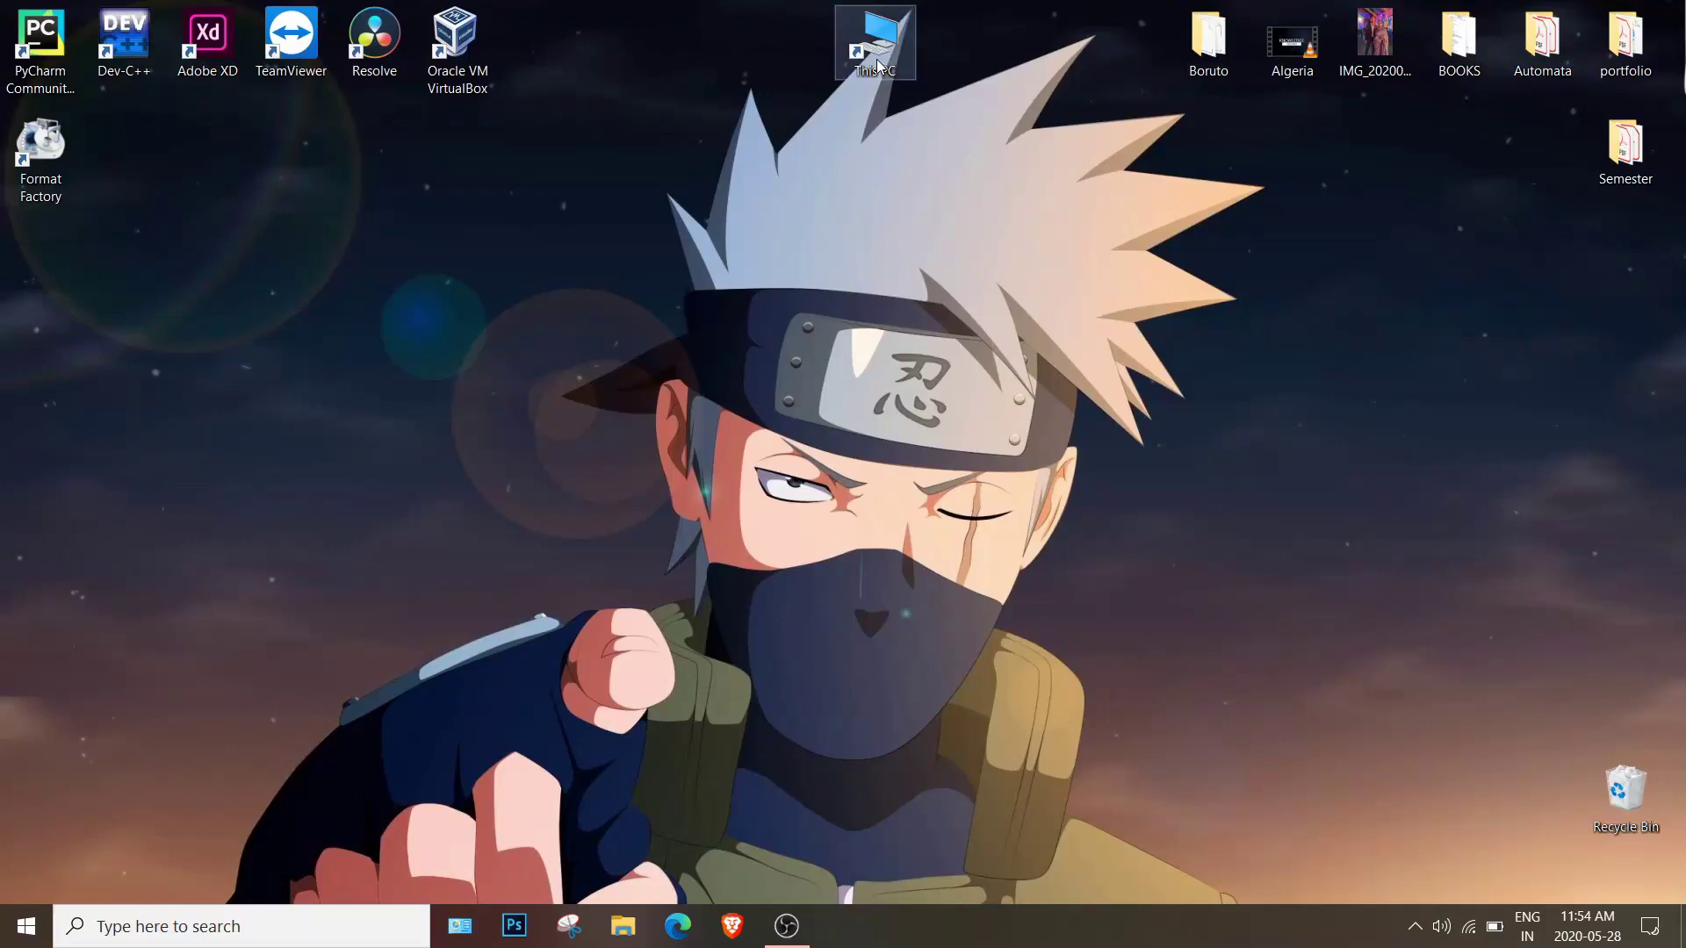
right_click(876, 60)
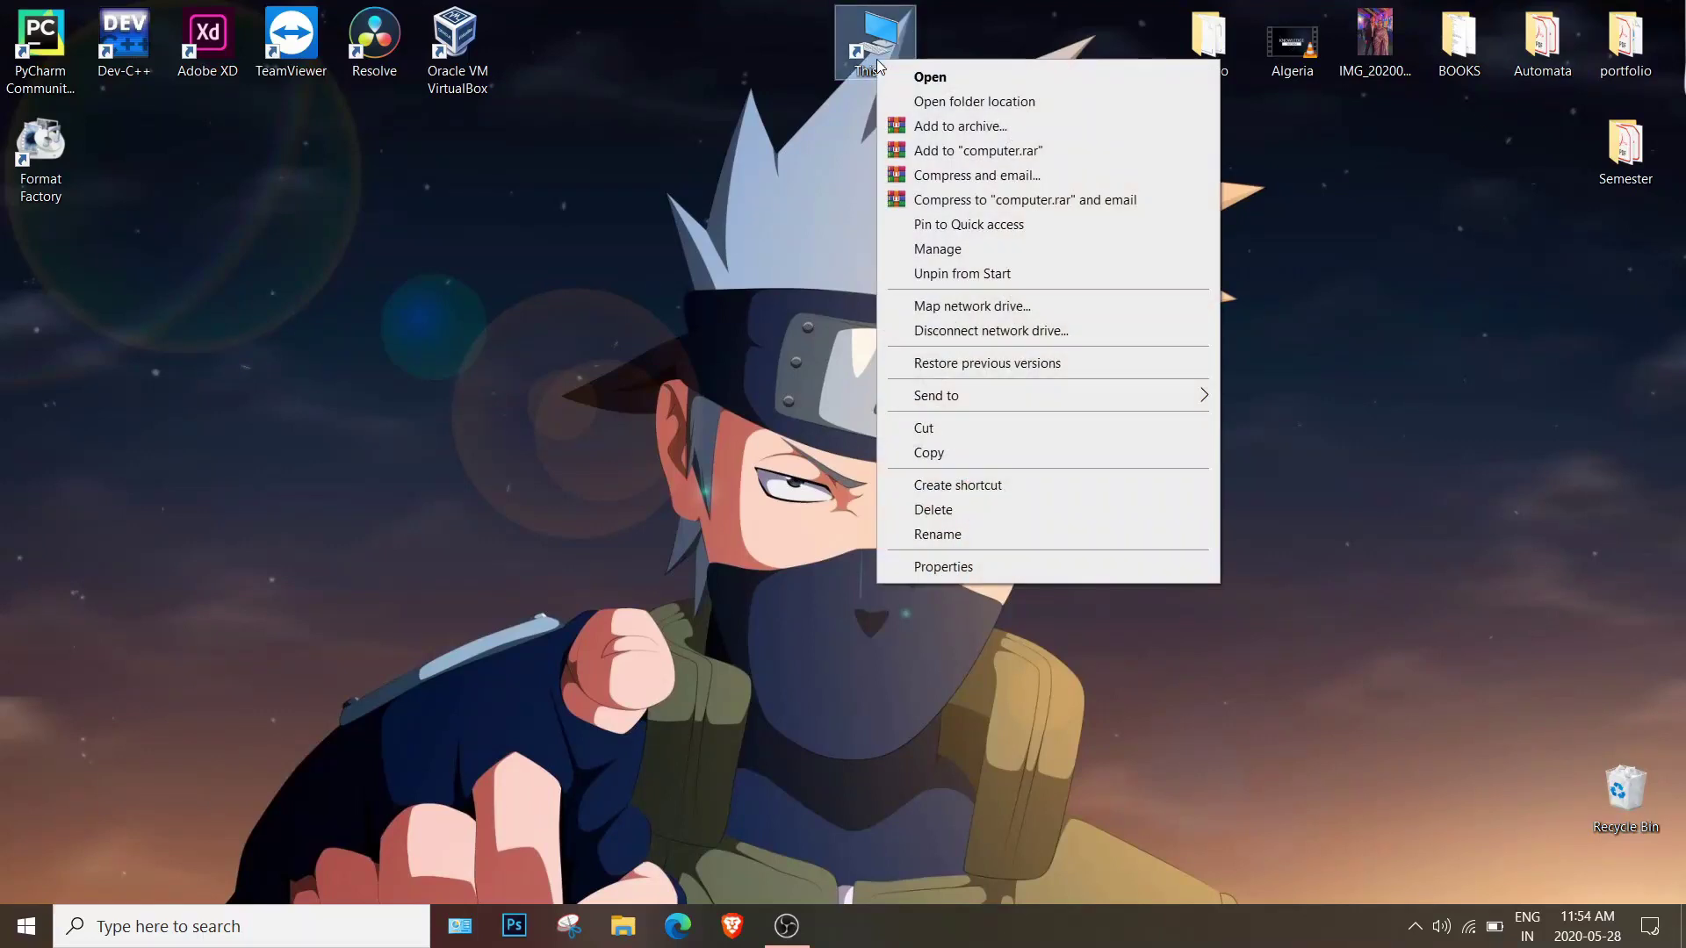
click(942, 251)
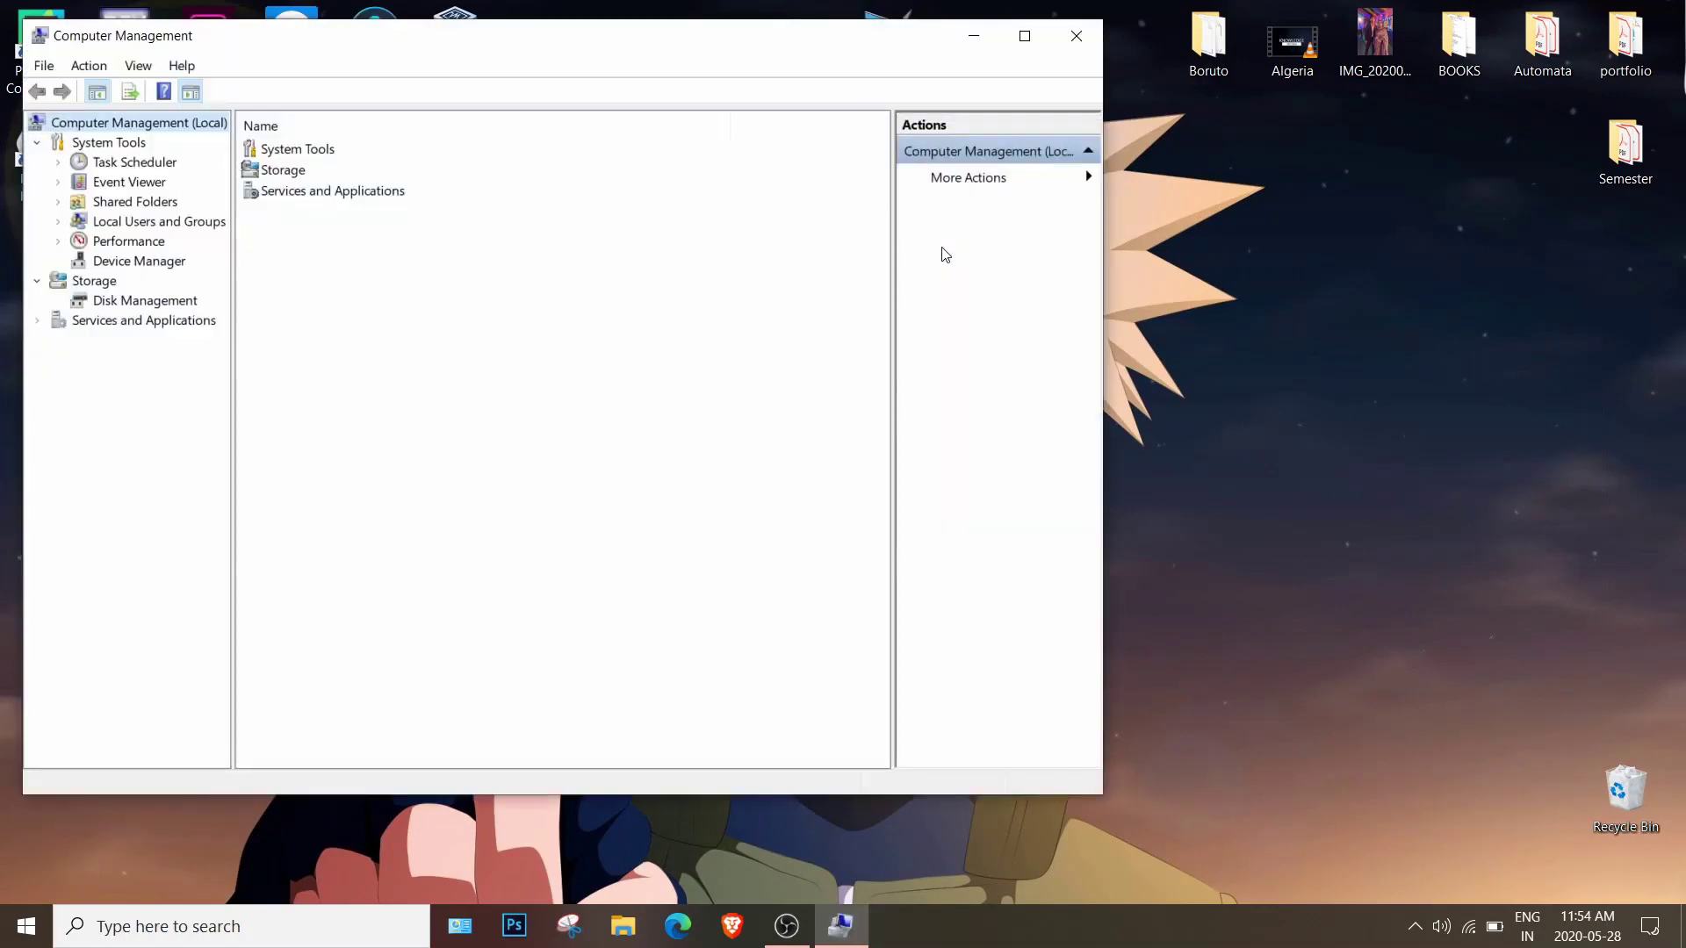
click(1024, 36)
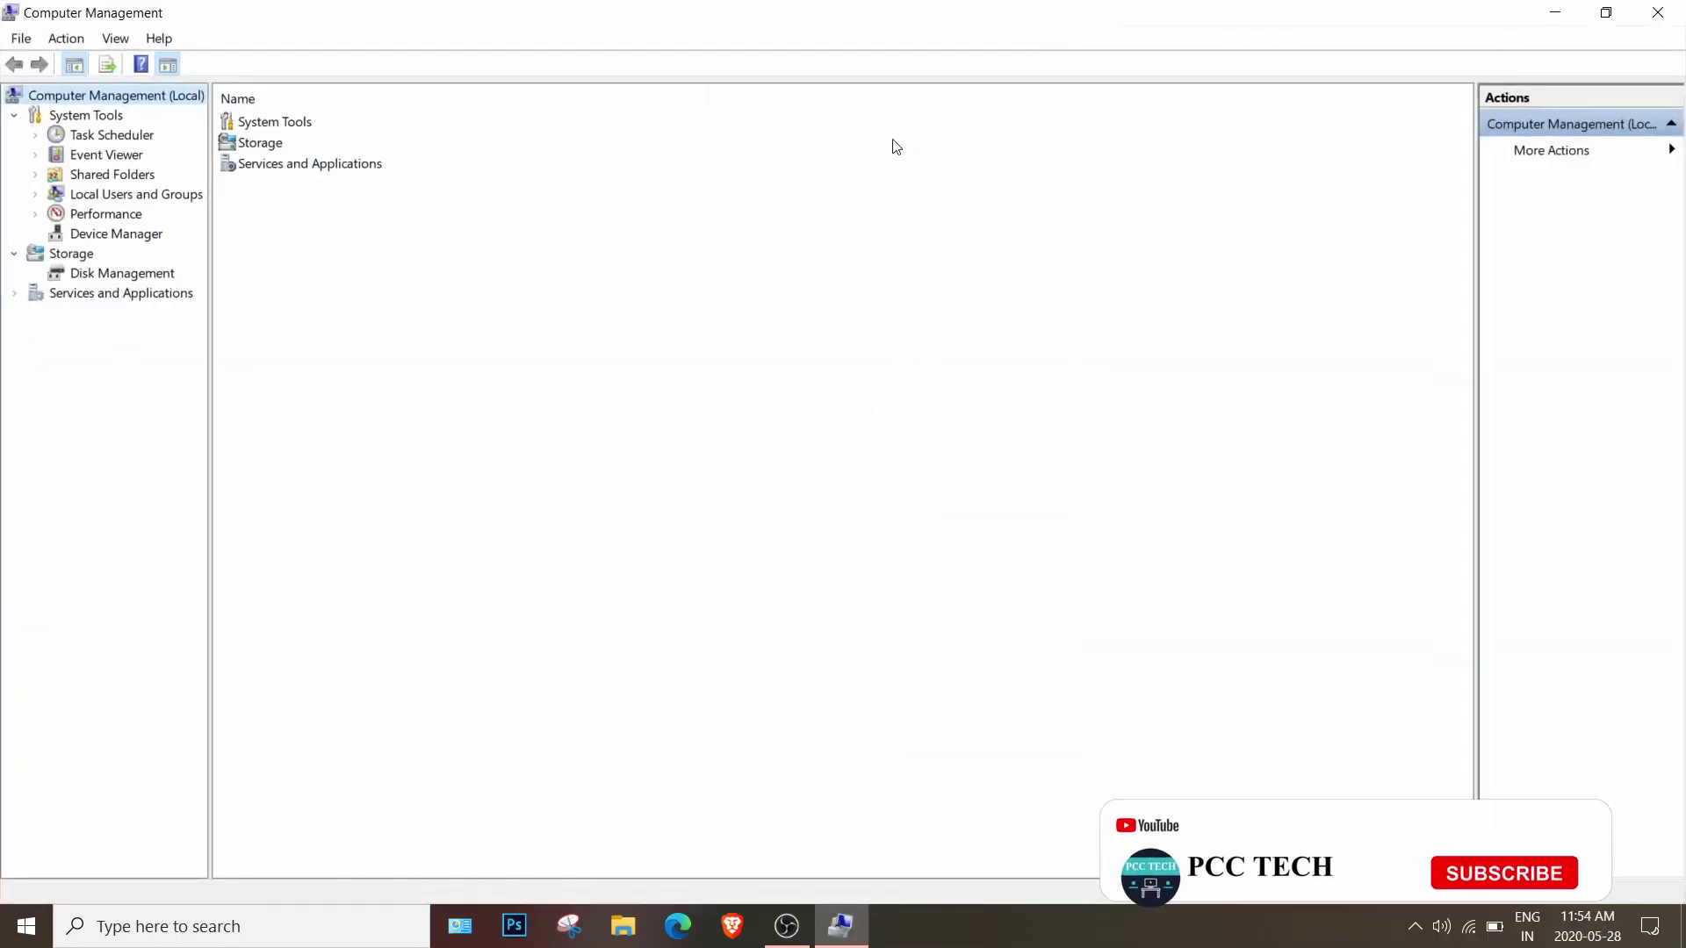
click(81, 281)
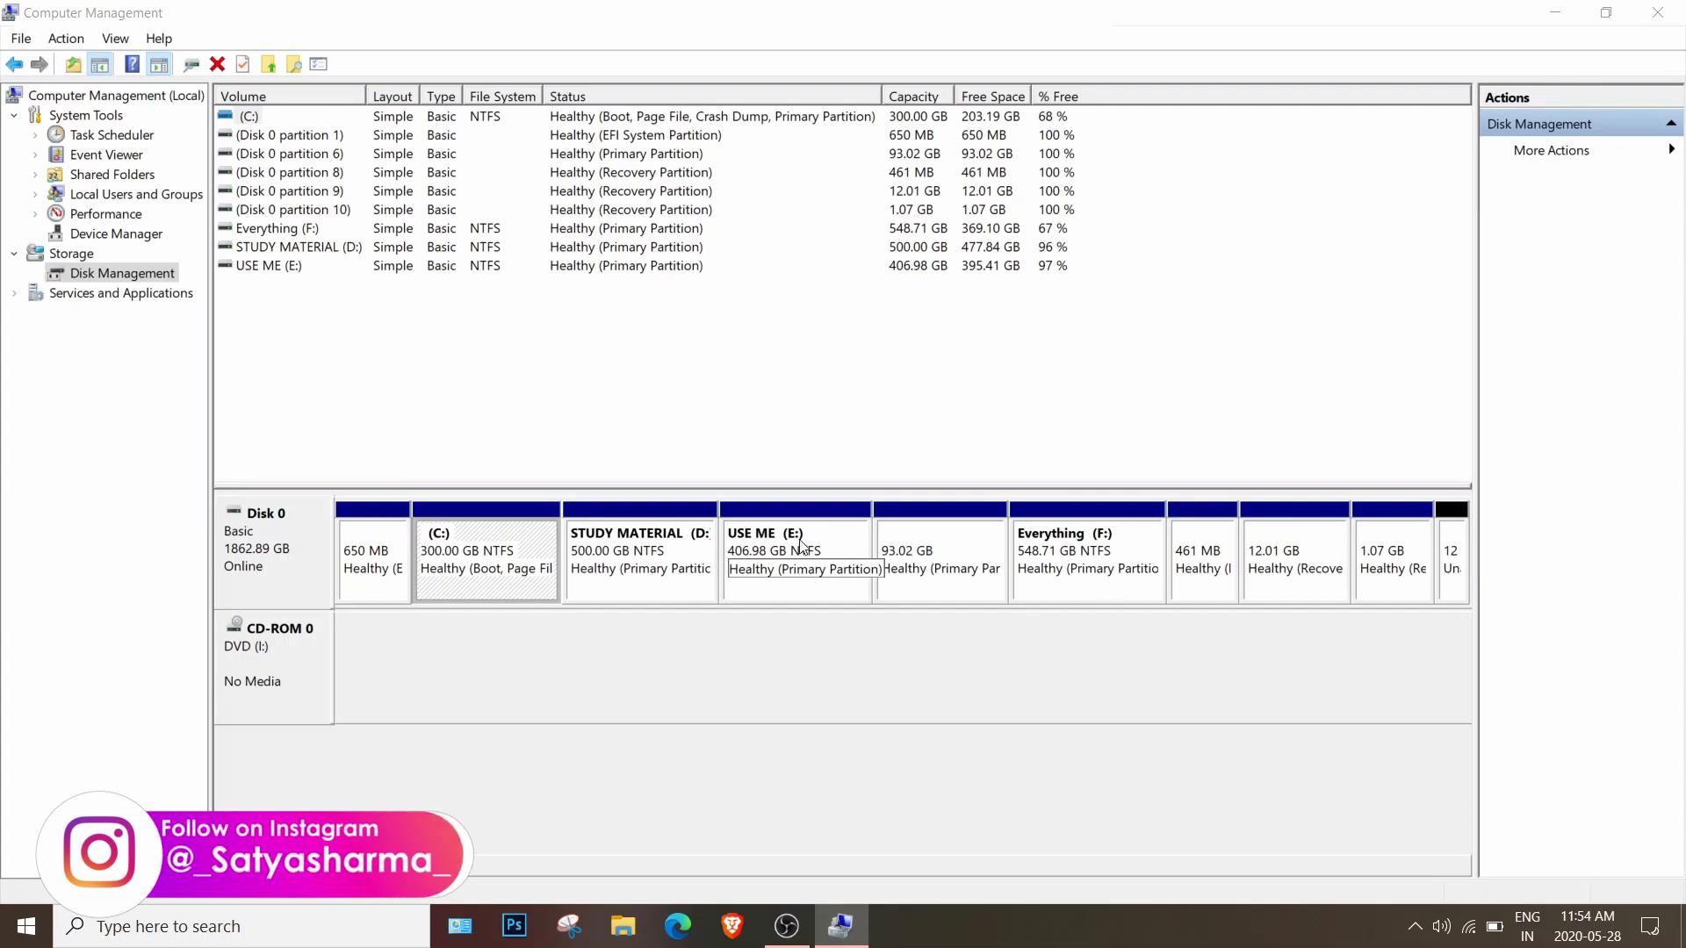
click(799, 580)
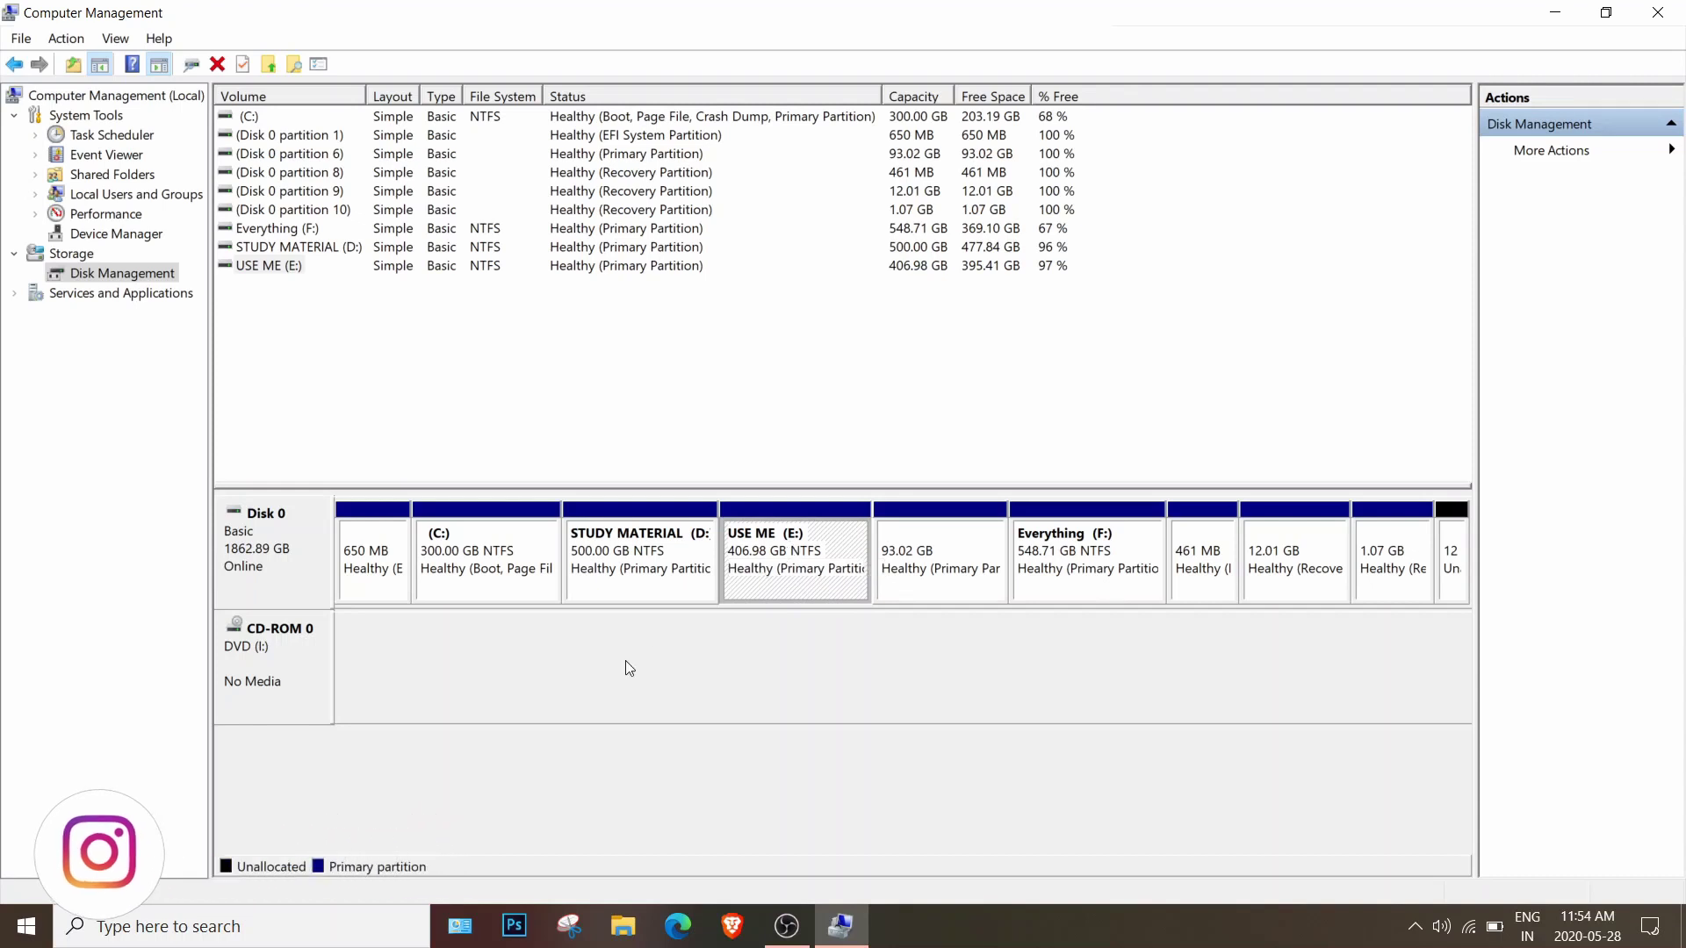
Step: Open Calculator and move its window clear of the USE ME (E:) volume in the disk map
click(323, 936)
text(cal)
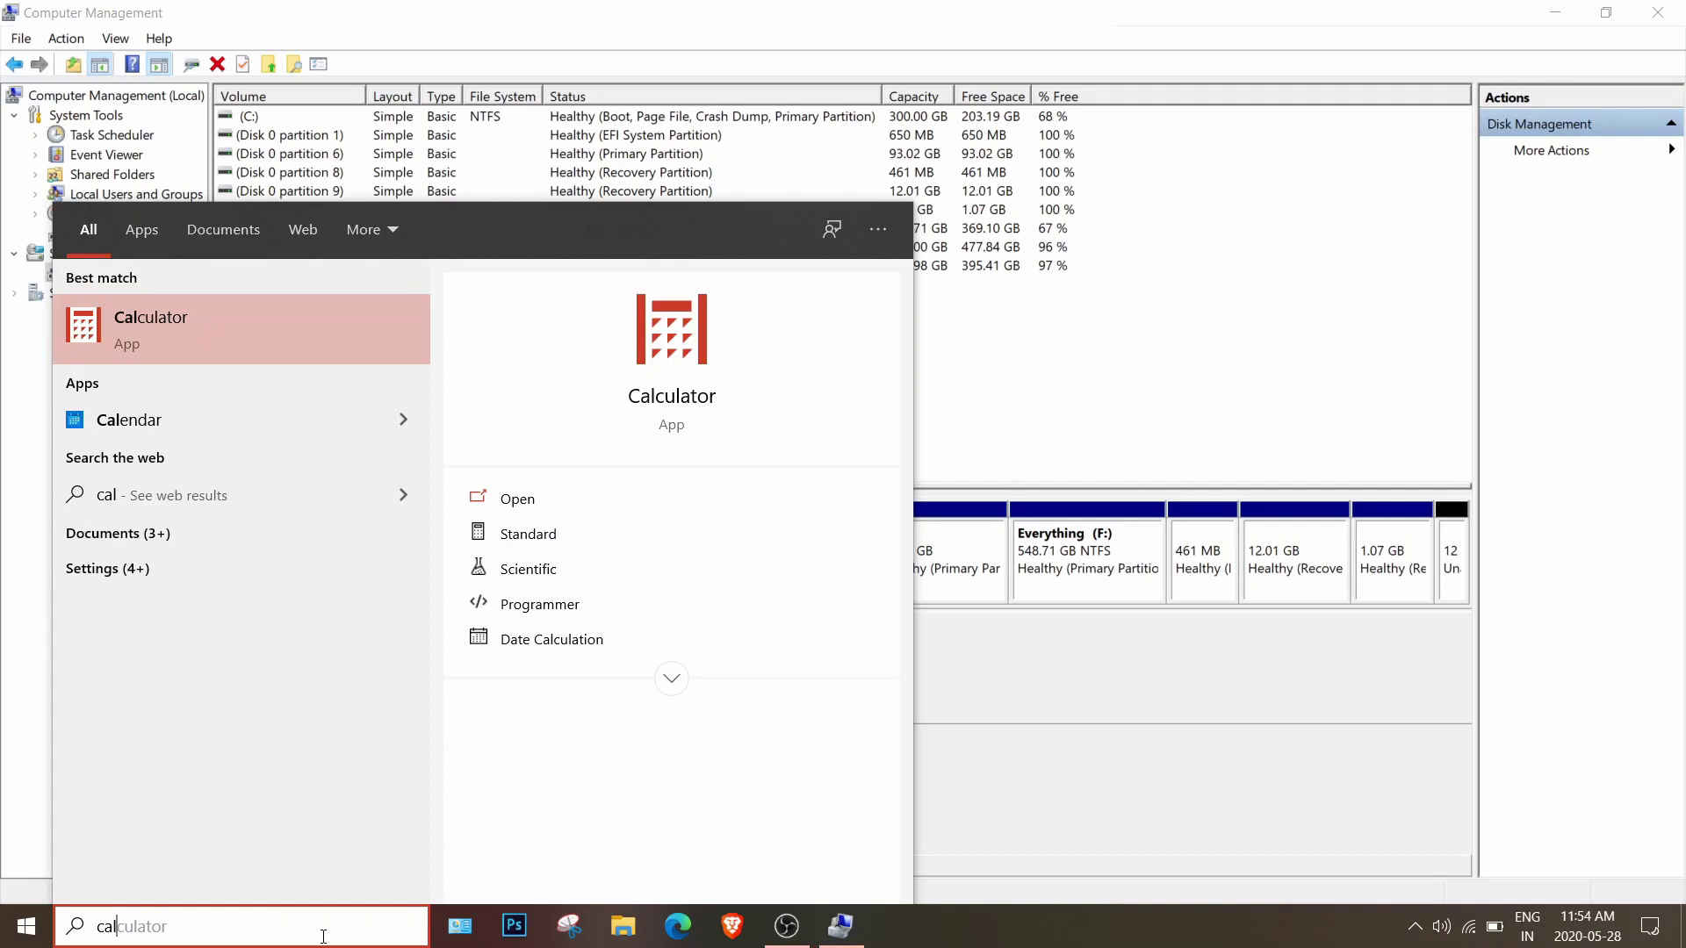
key(Return)
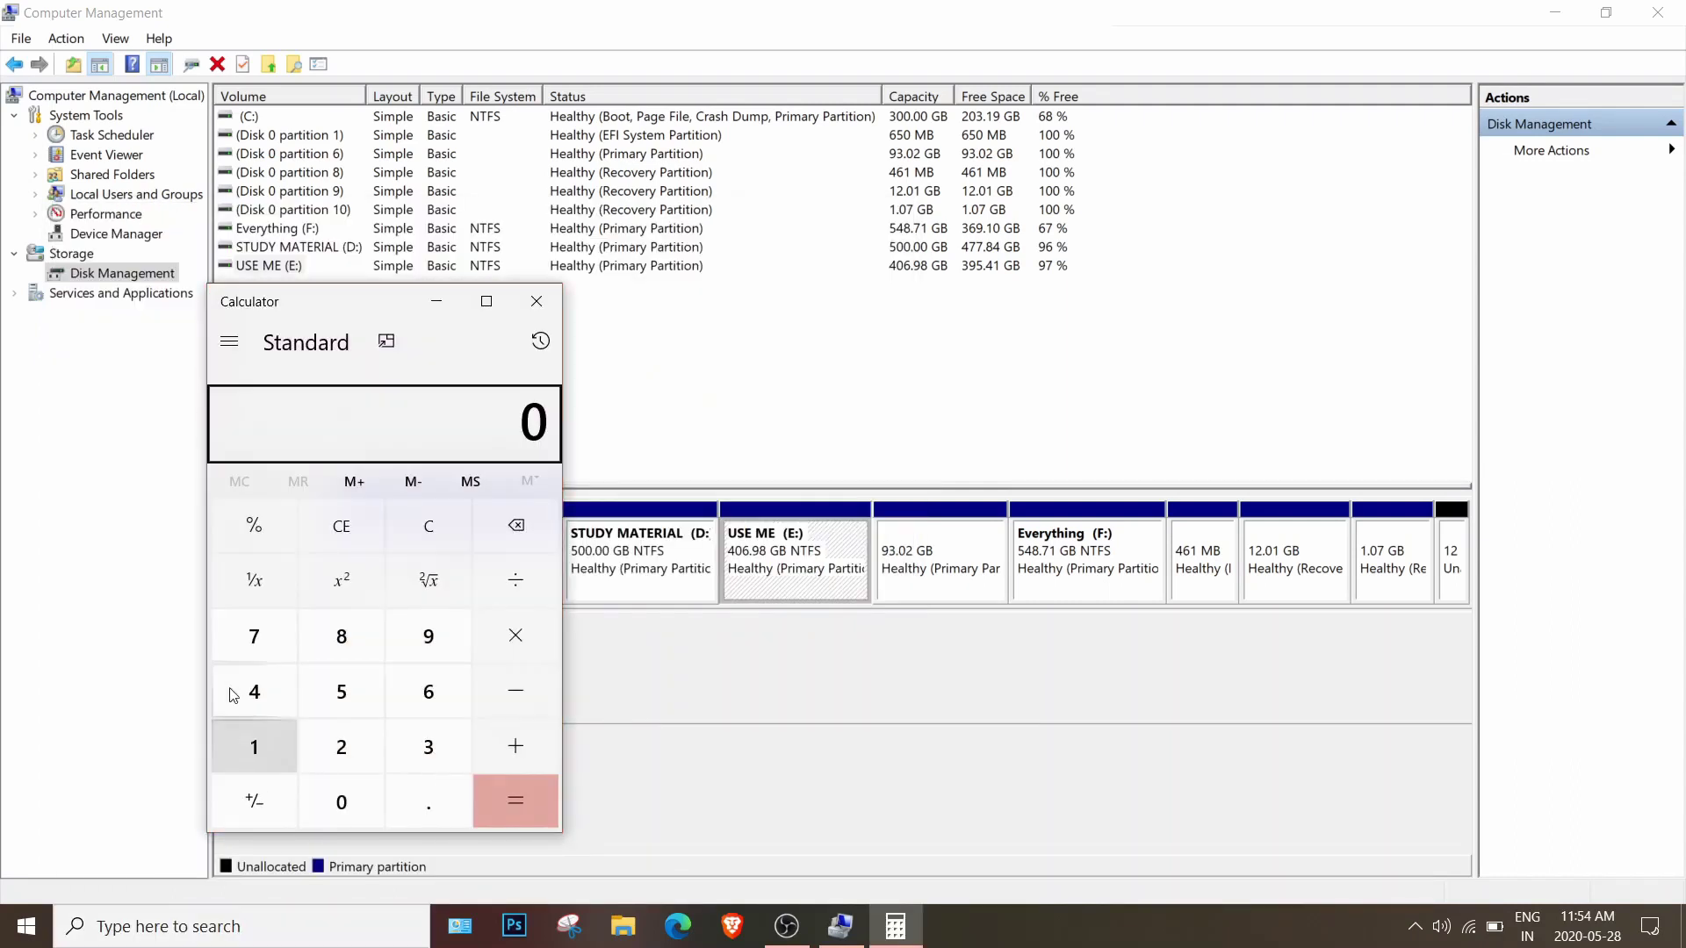
drag(325, 303, 140, 132)
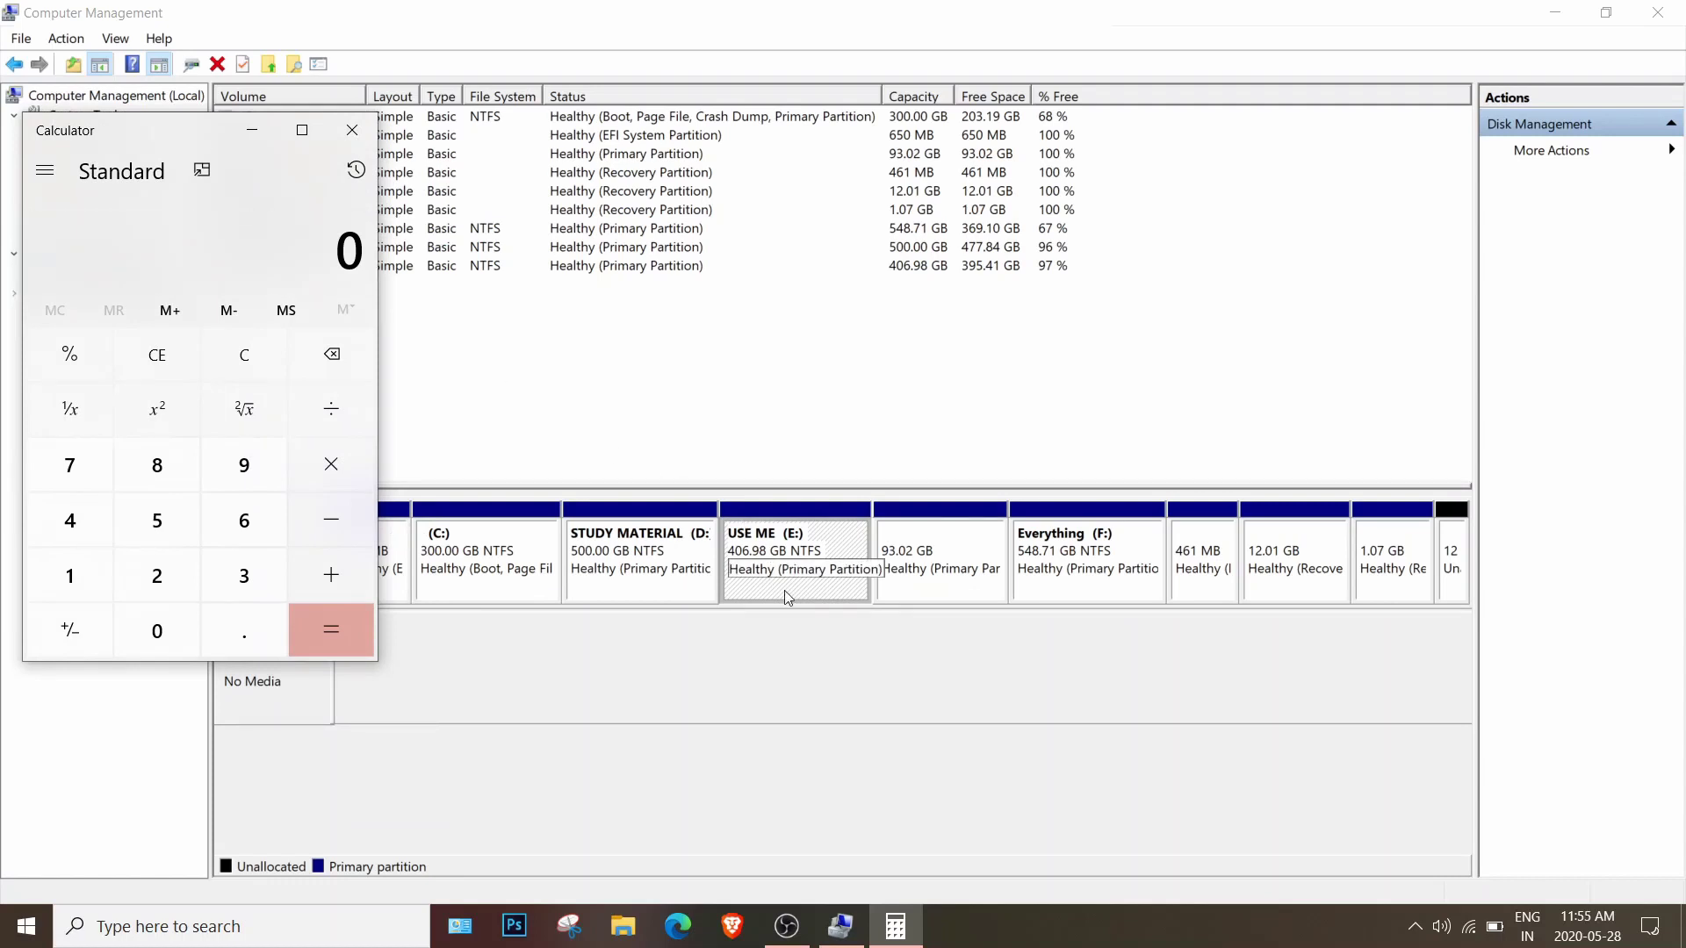
Step: Calculate 80 × 1024 to convert the wanted 80 GB partition size to megabytes
click(158, 479)
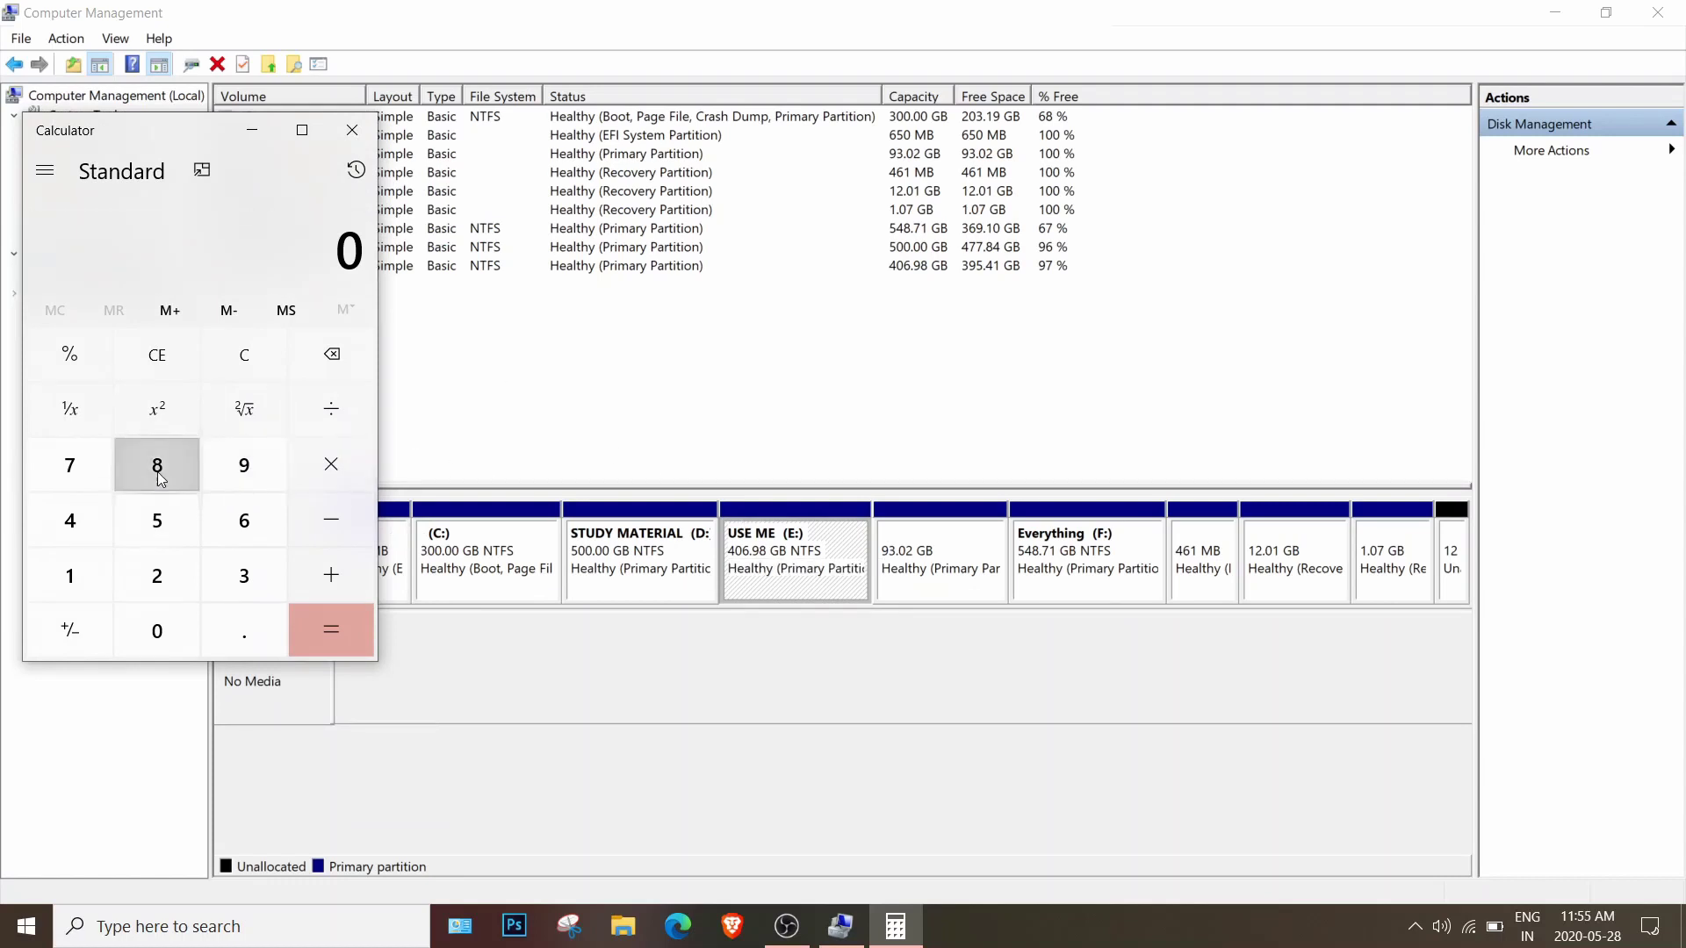
click(165, 615)
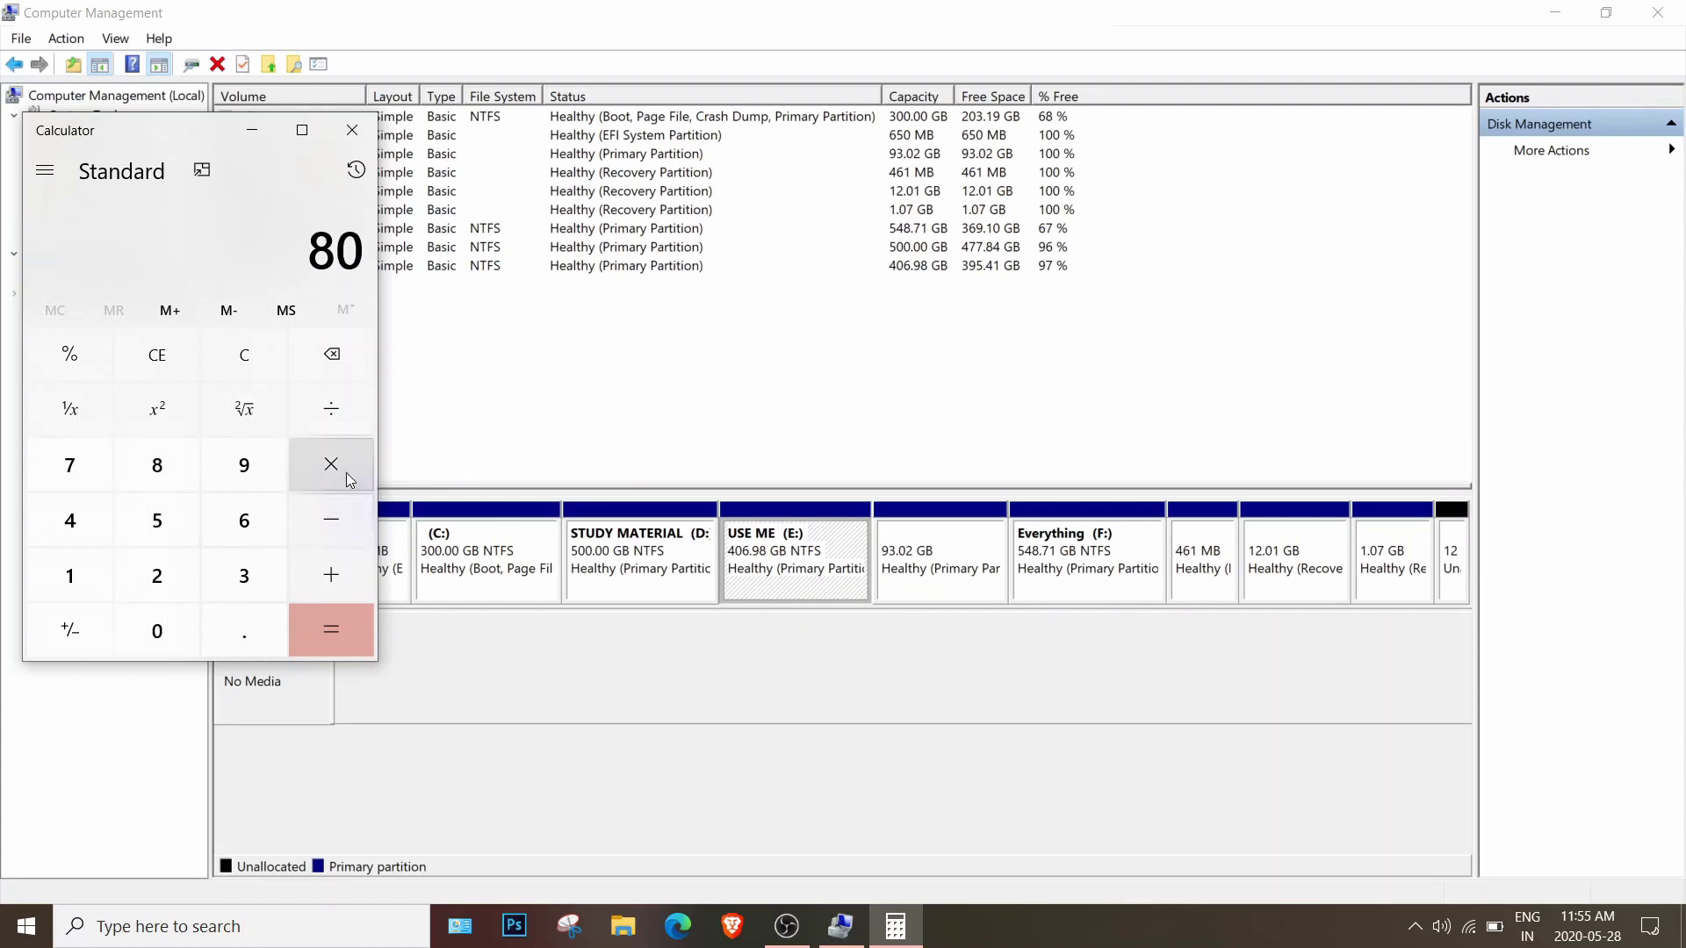
click(331, 463)
click(70, 576)
click(132, 625)
click(154, 573)
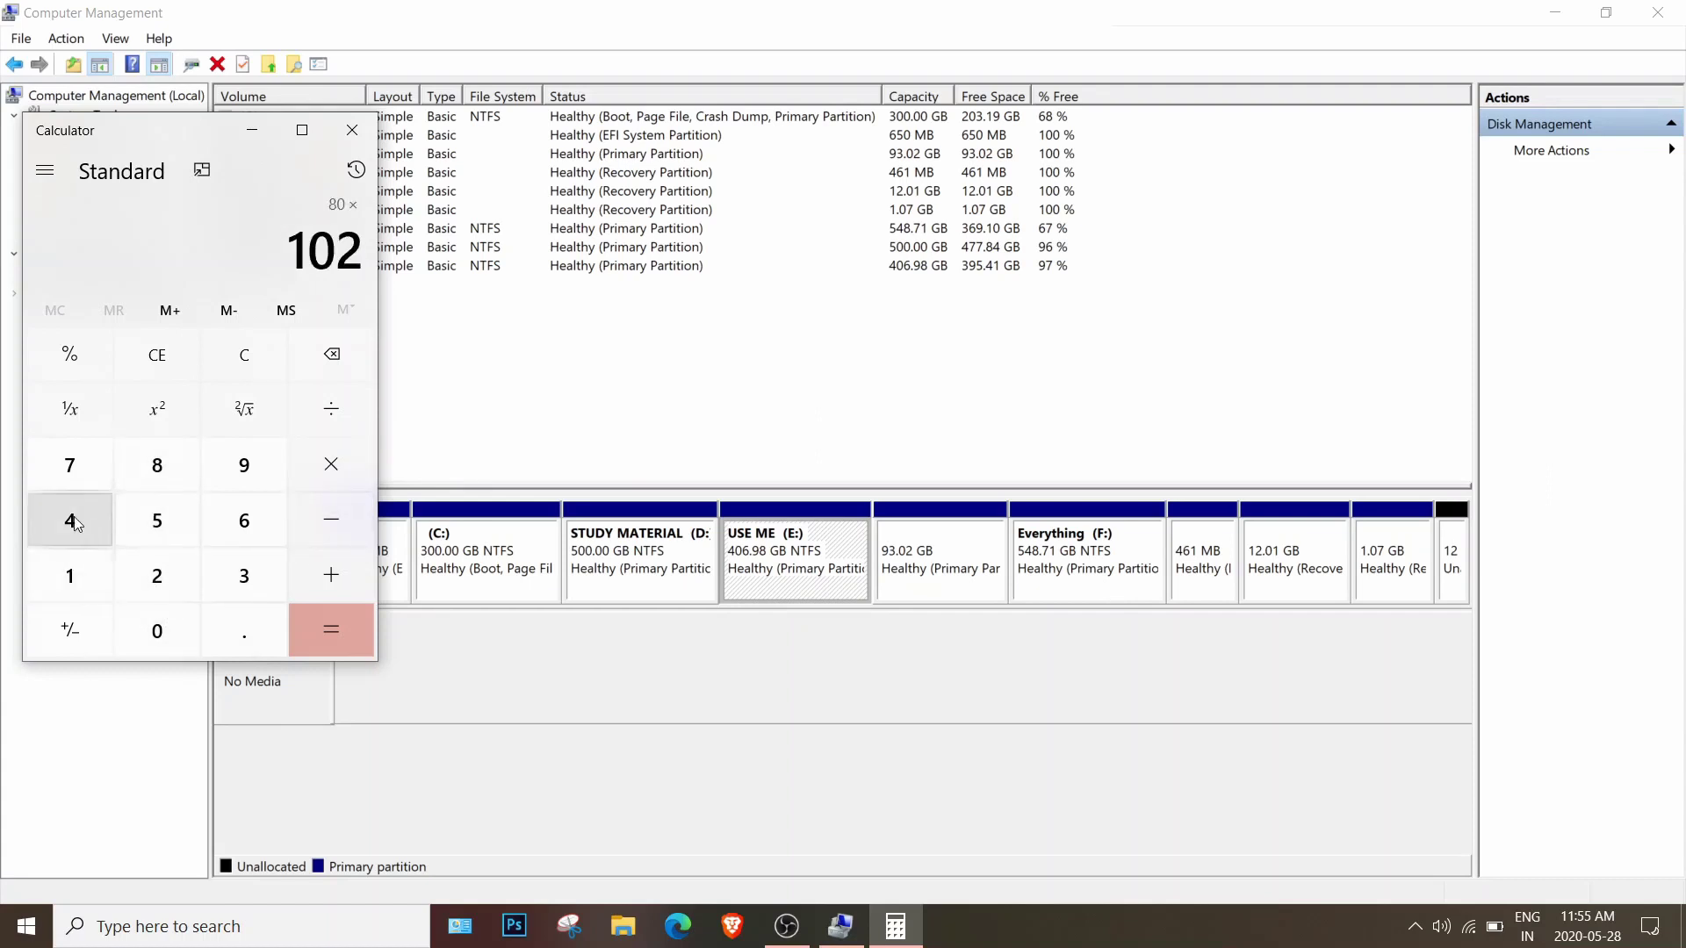
click(65, 520)
click(341, 638)
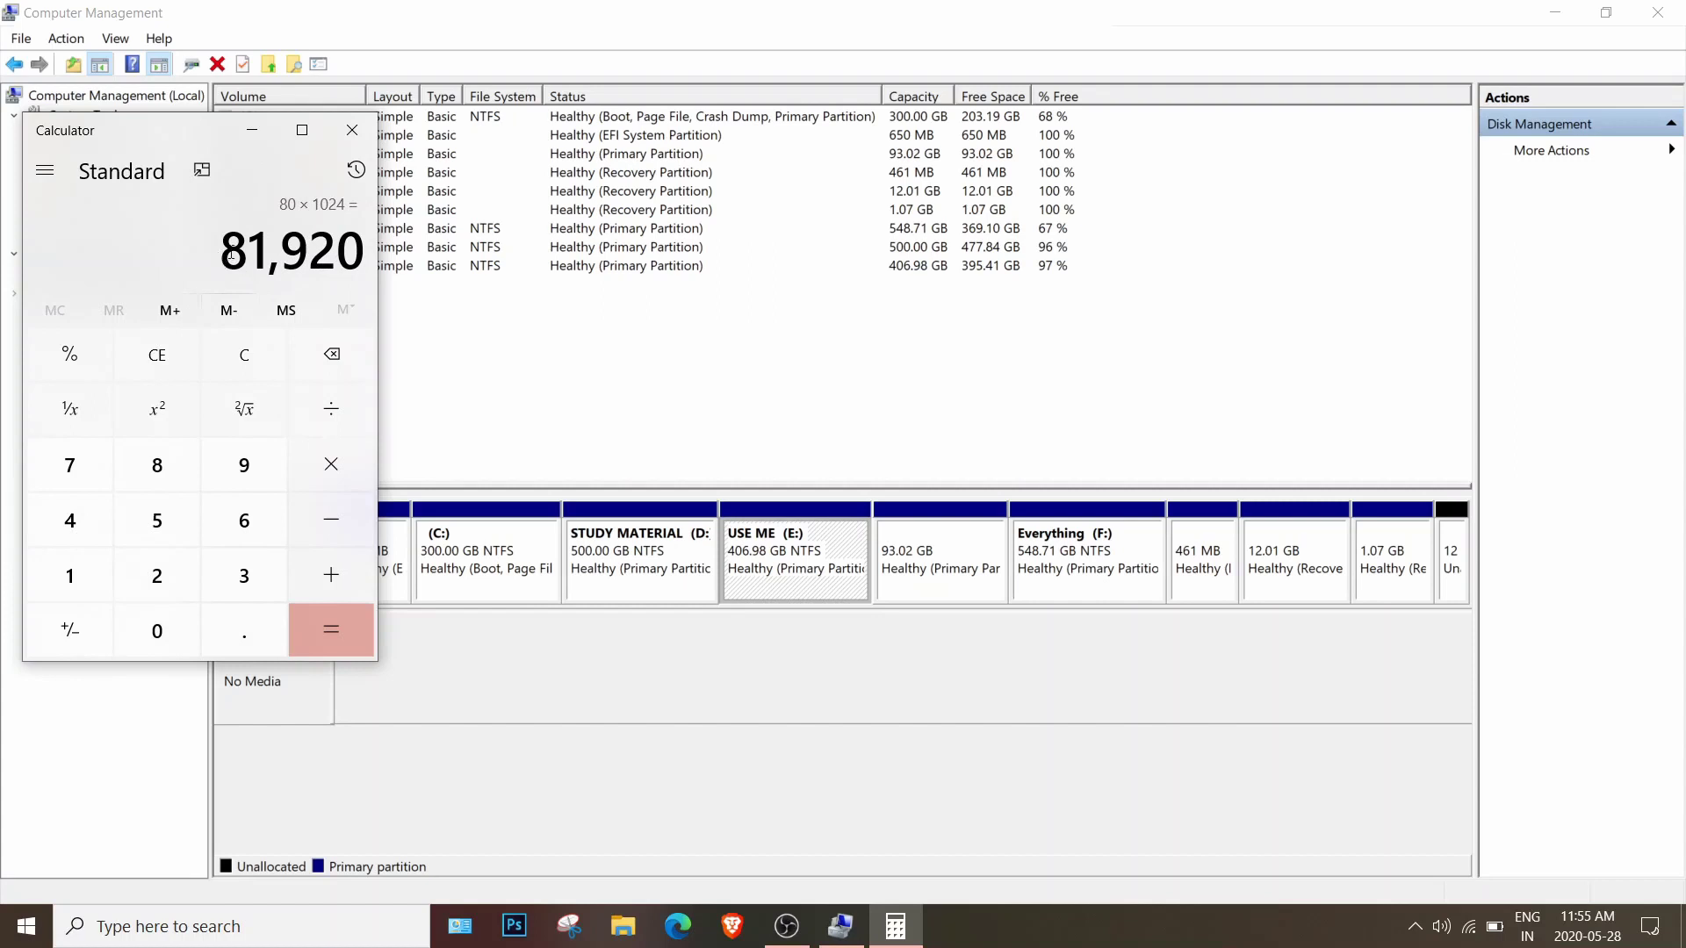
double_click(325, 248)
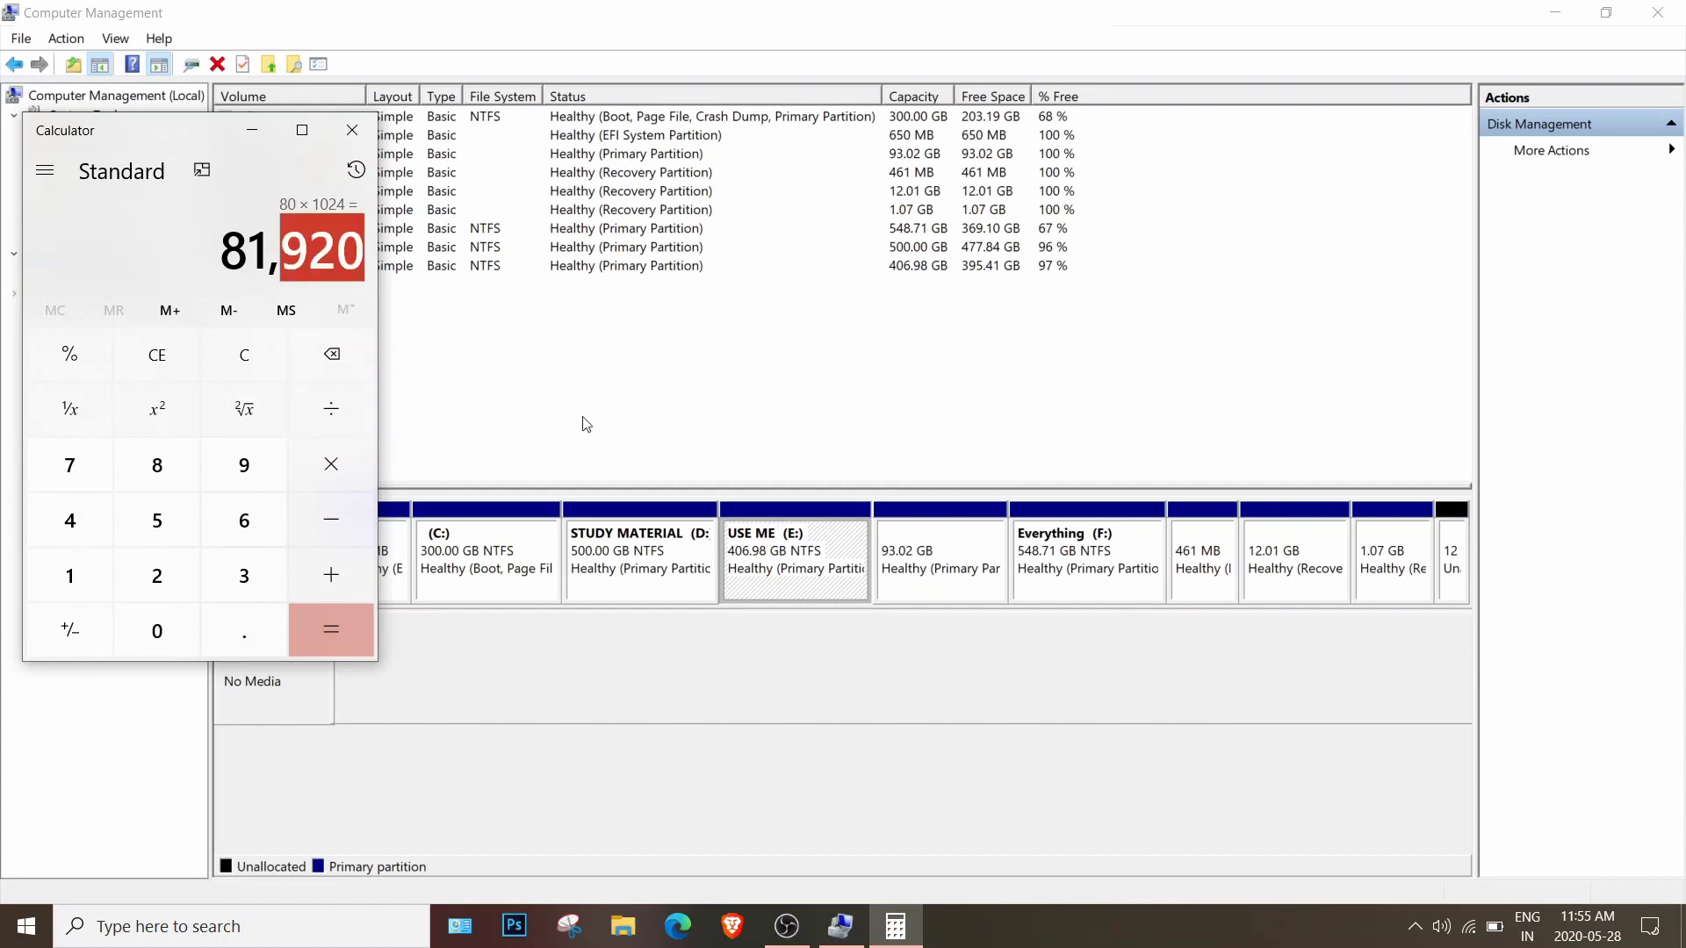
click(244, 250)
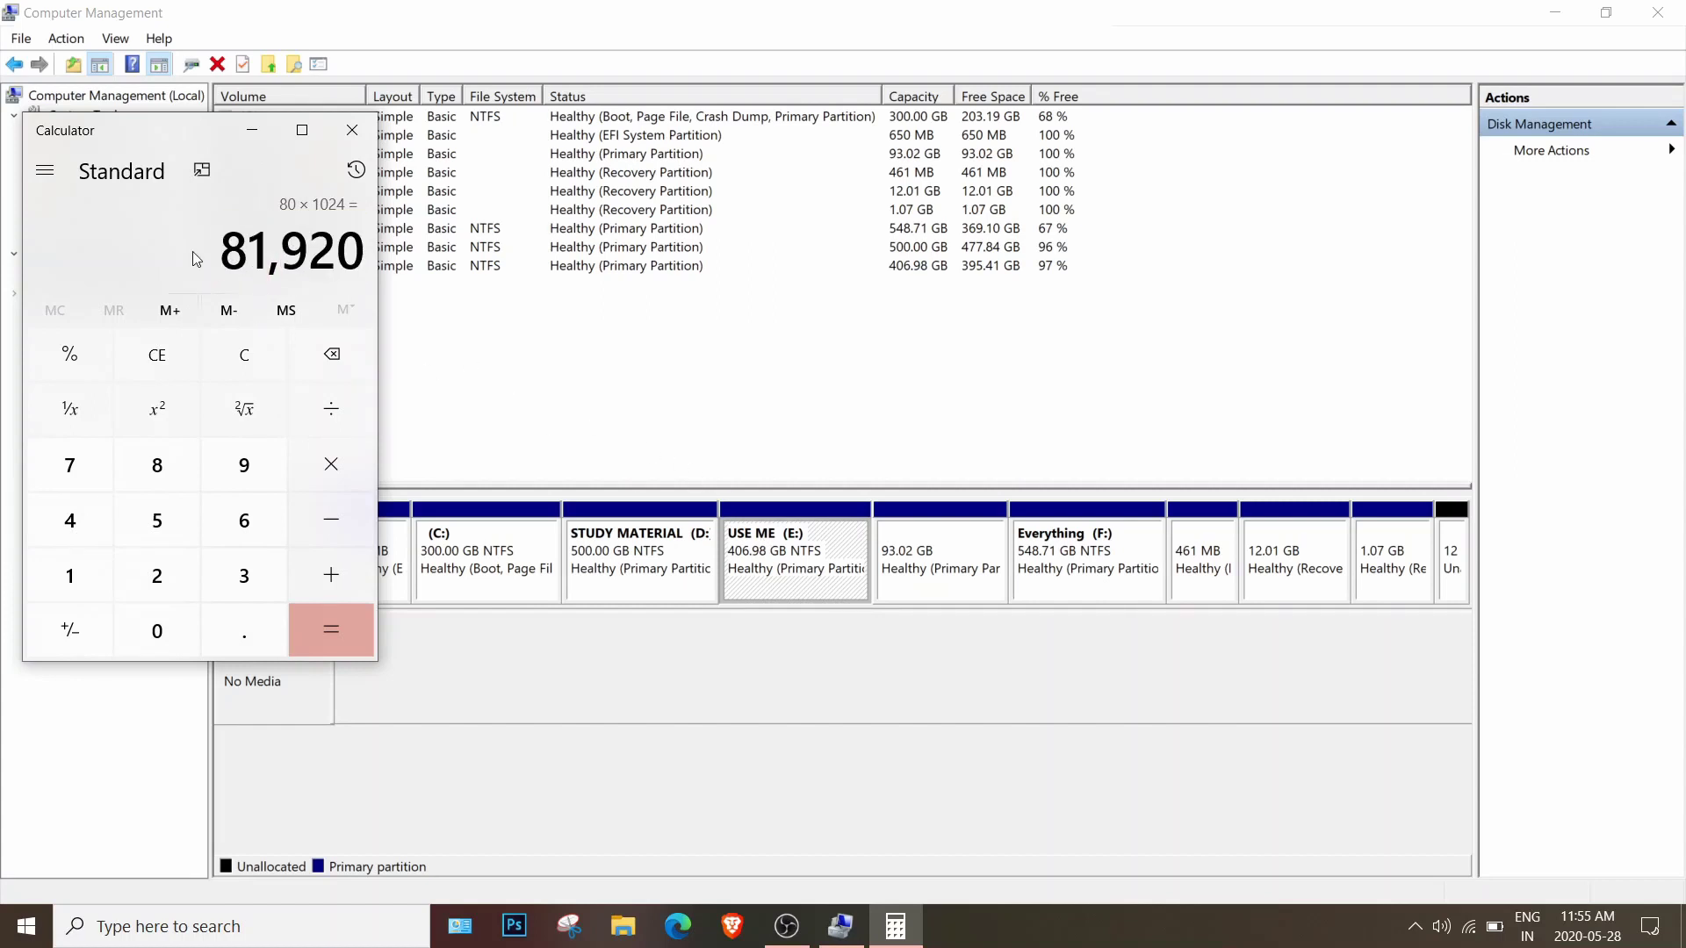
Step: Open the Shrink Volume dialog for the USE ME (E:) volume in Disk Management
click(777, 568)
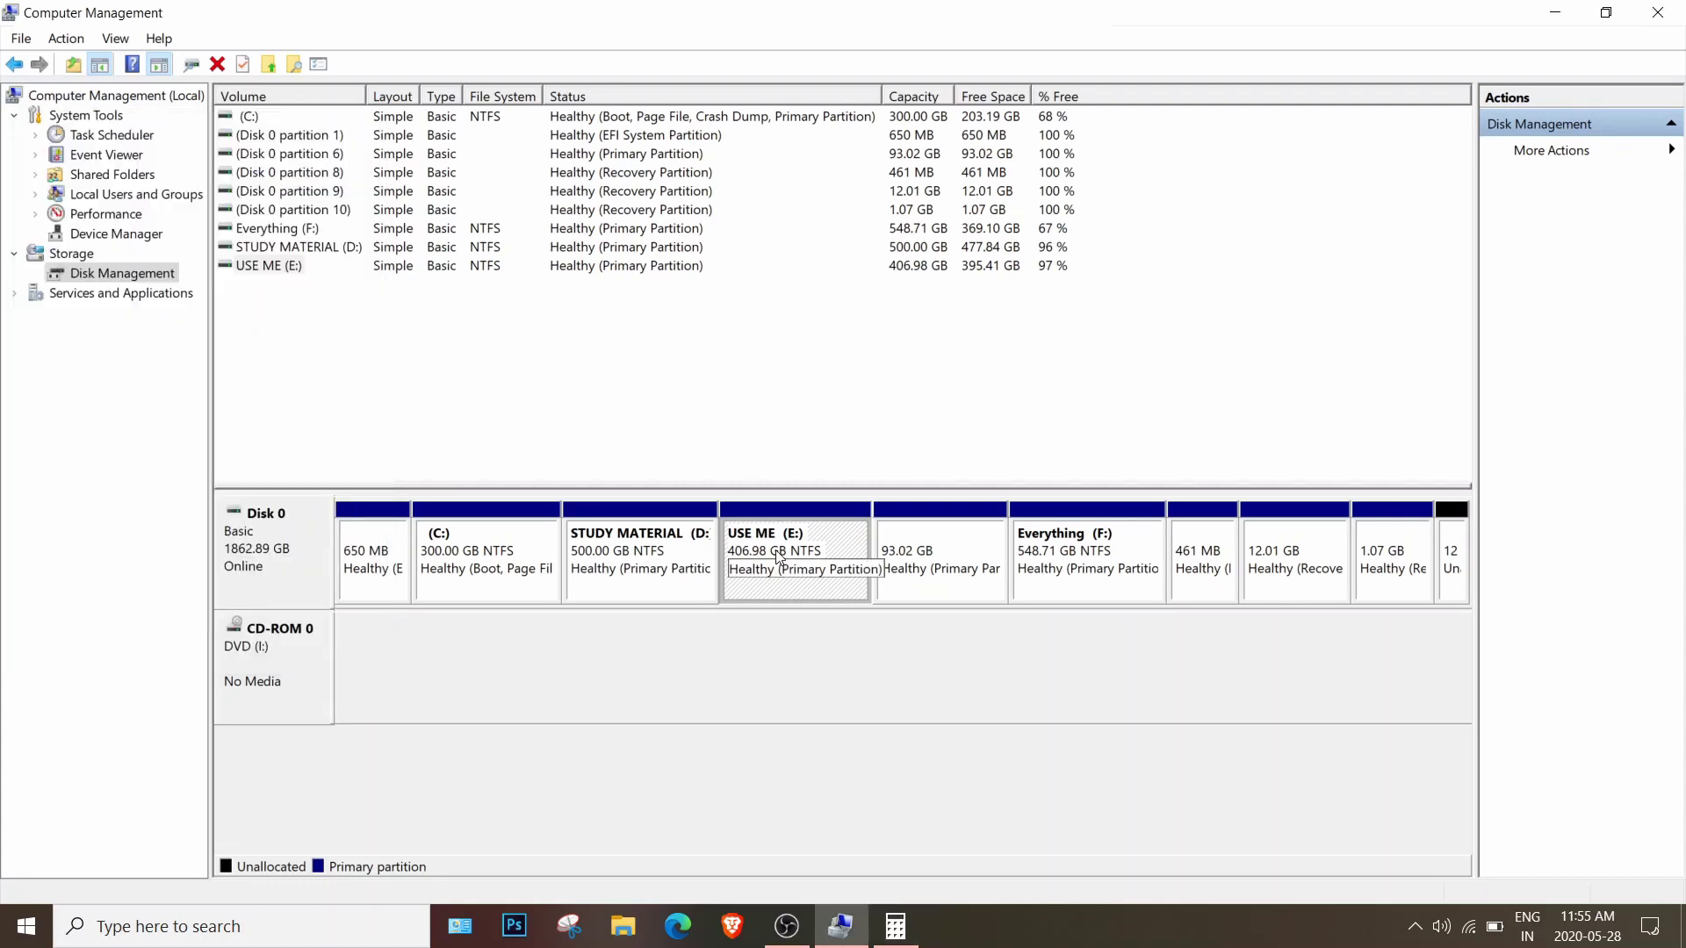
right_click(777, 554)
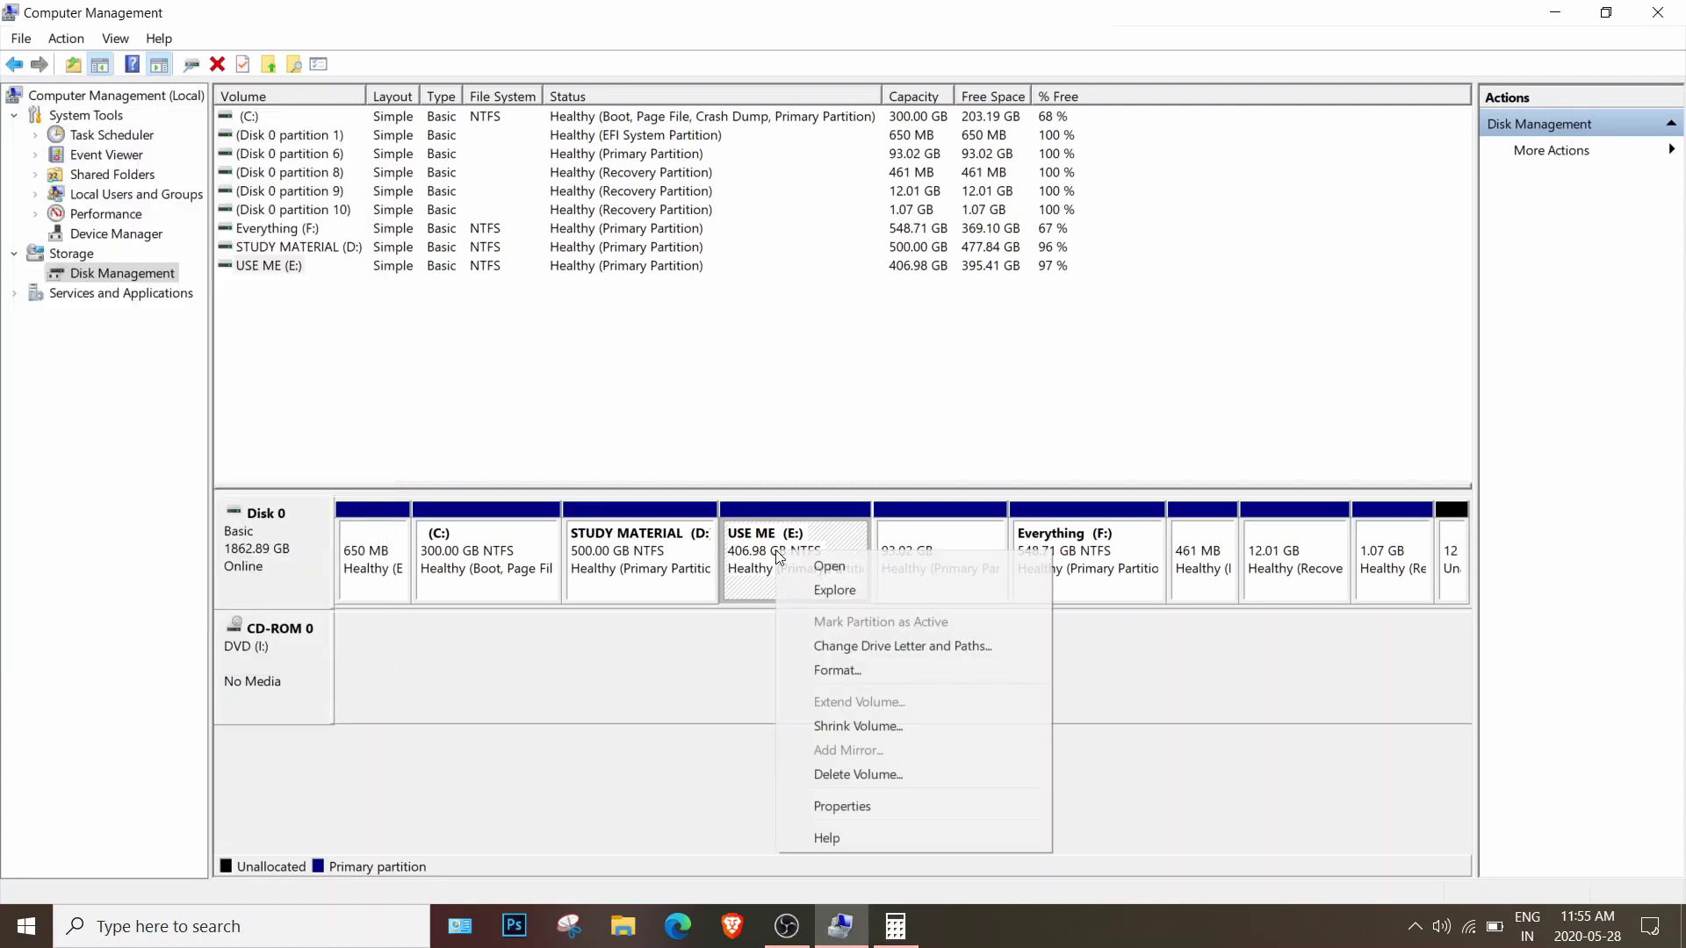
click(853, 729)
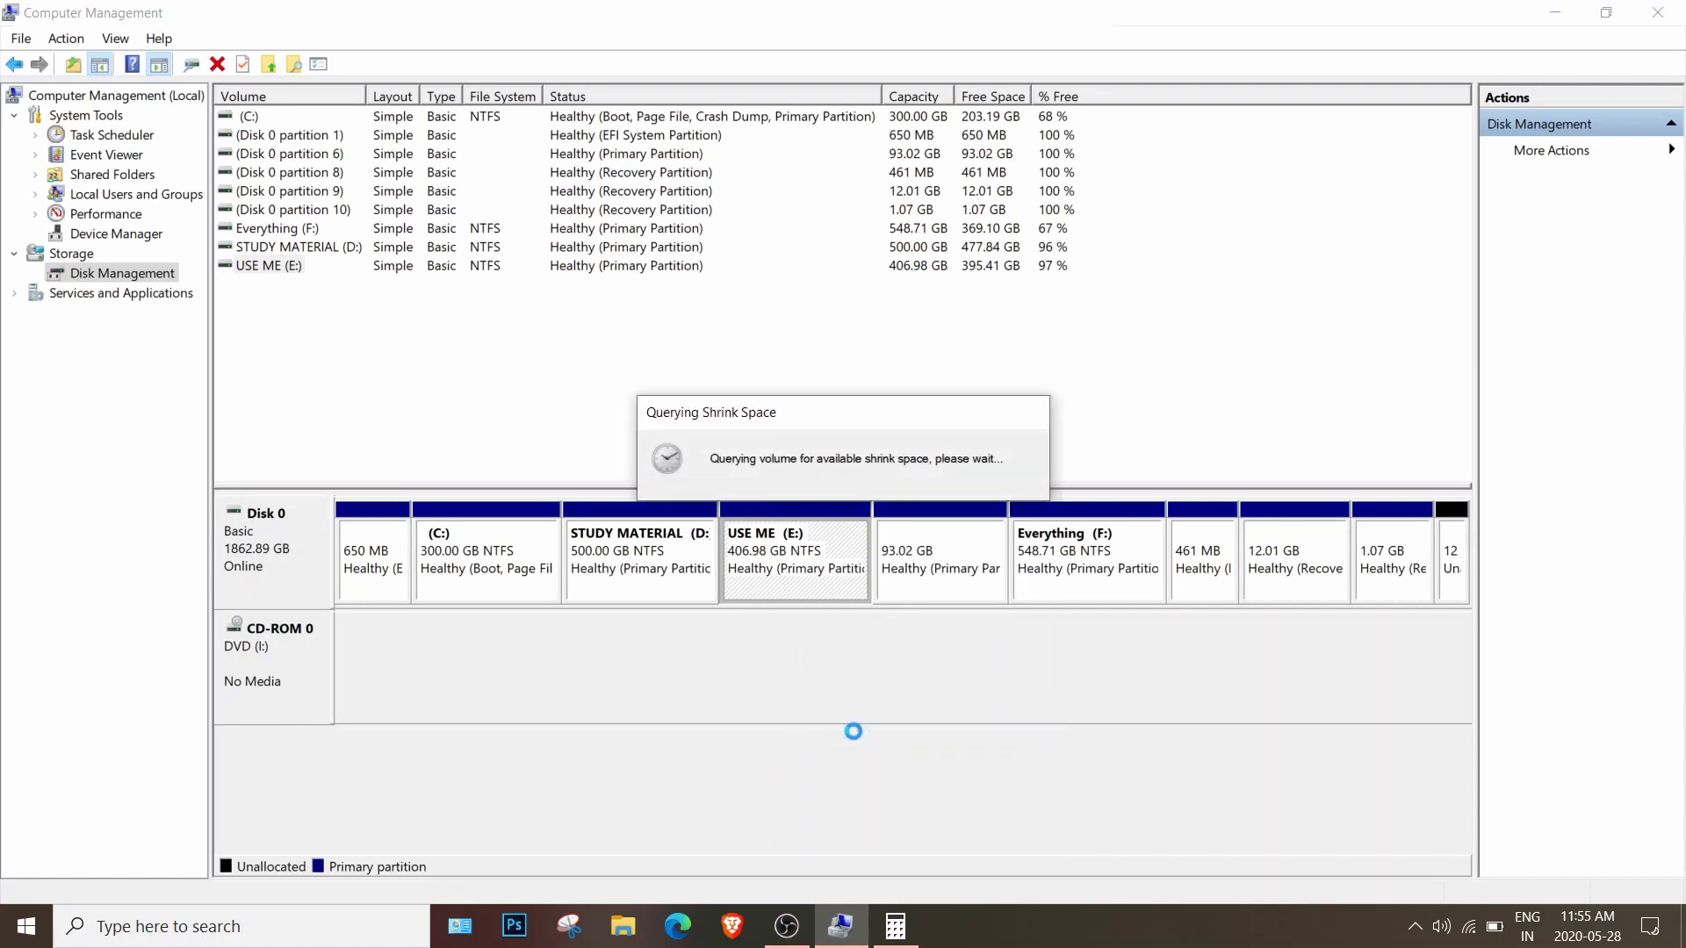
Step: Try to copy the Calculator result into the amount of space to shrink for the E: volume
click(896, 929)
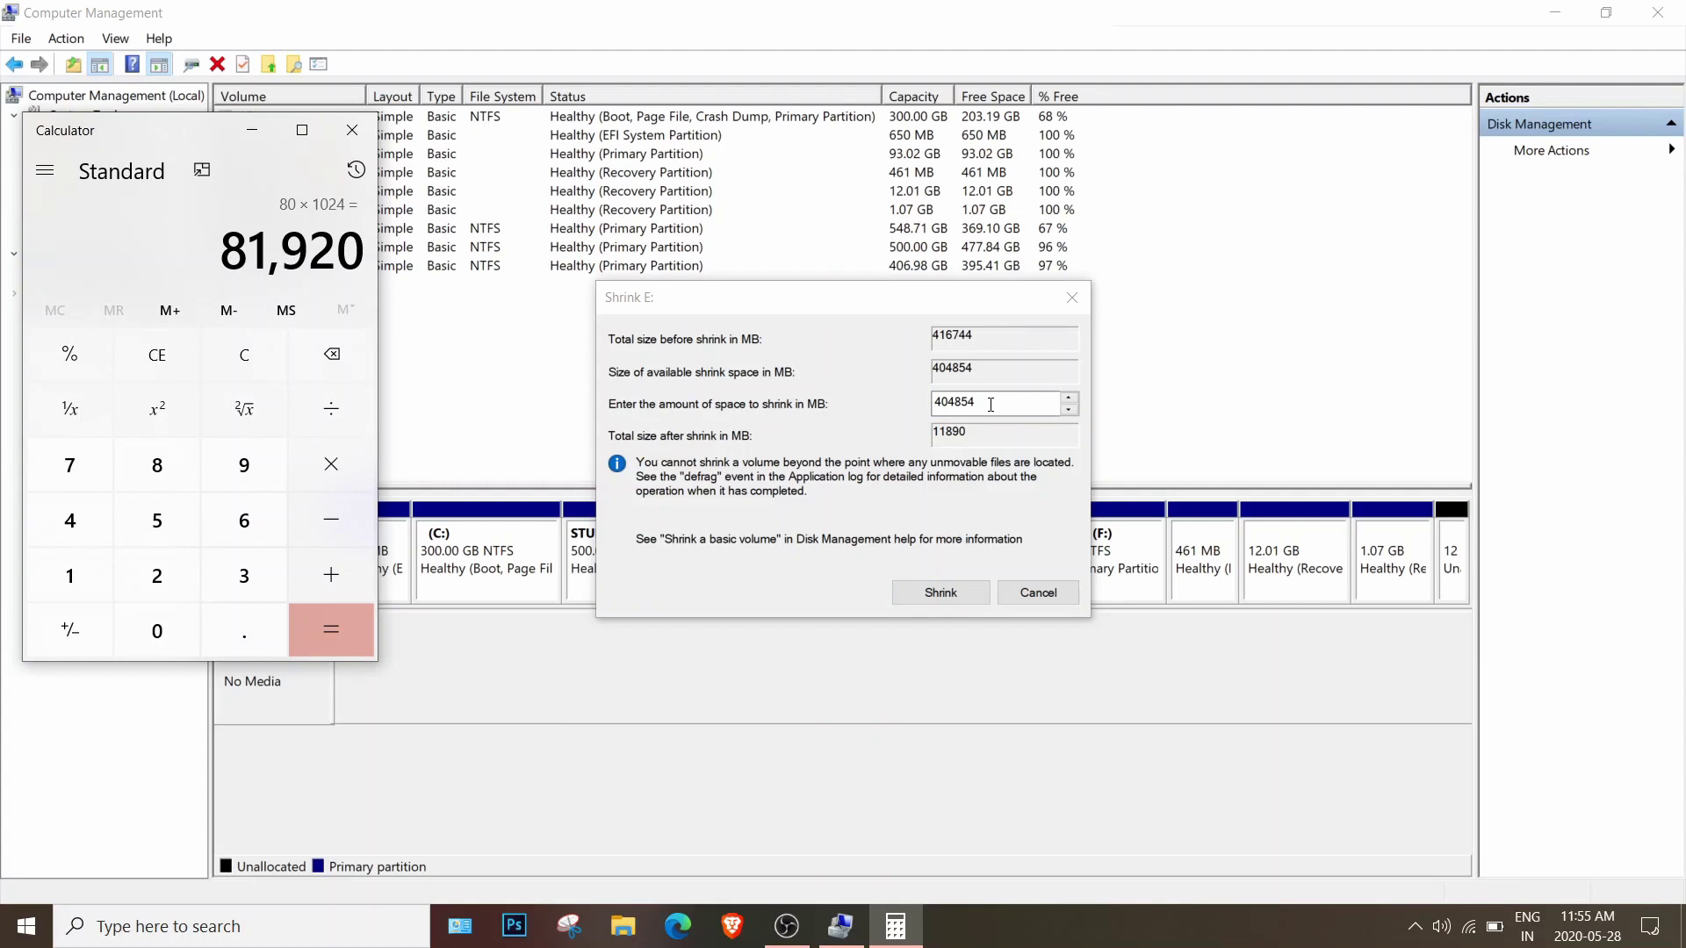
drag(222, 252, 357, 257)
right_click(342, 255)
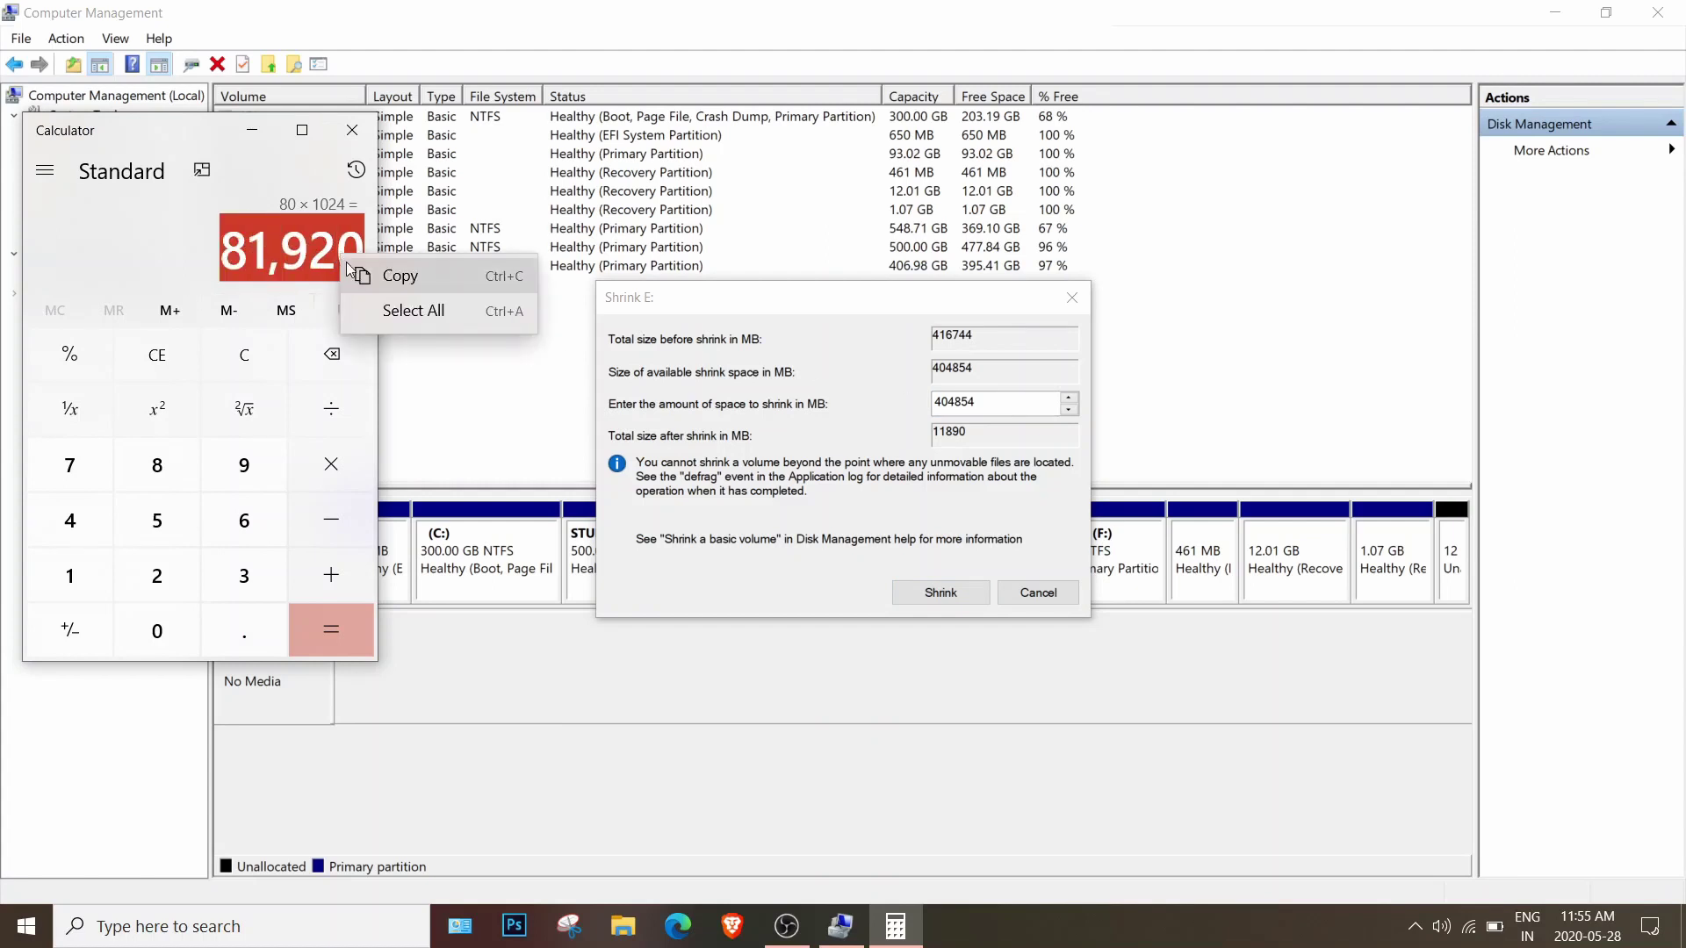
click(386, 274)
click(984, 402)
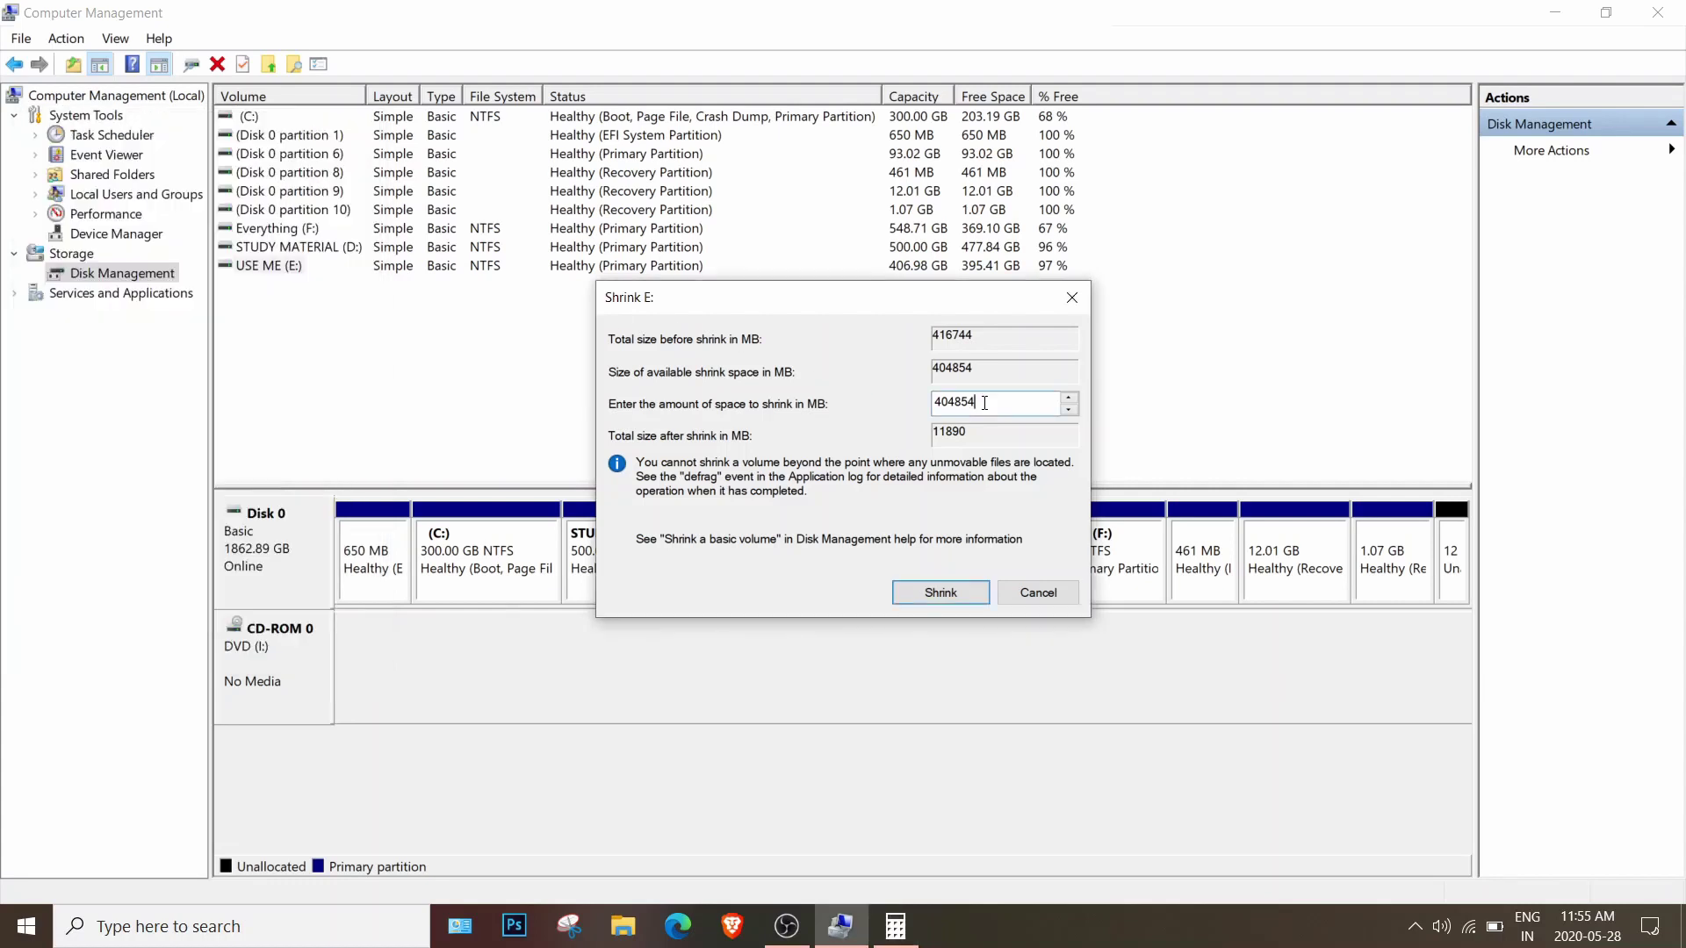
double_click(984, 403)
right_click(985, 402)
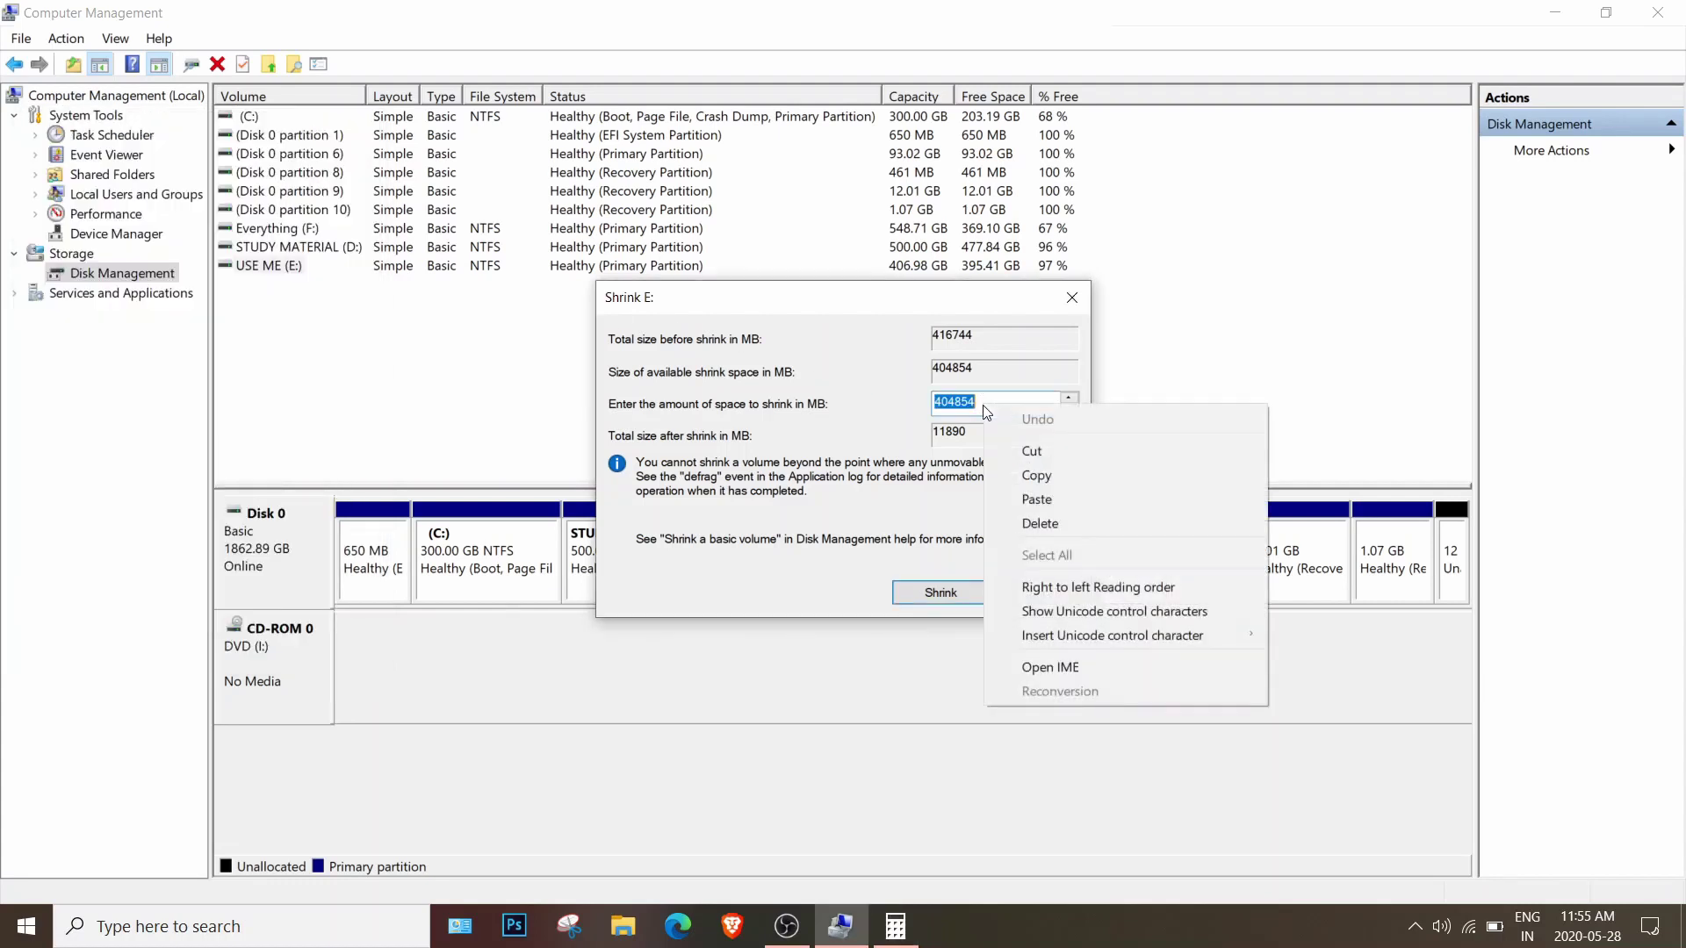
click(1014, 494)
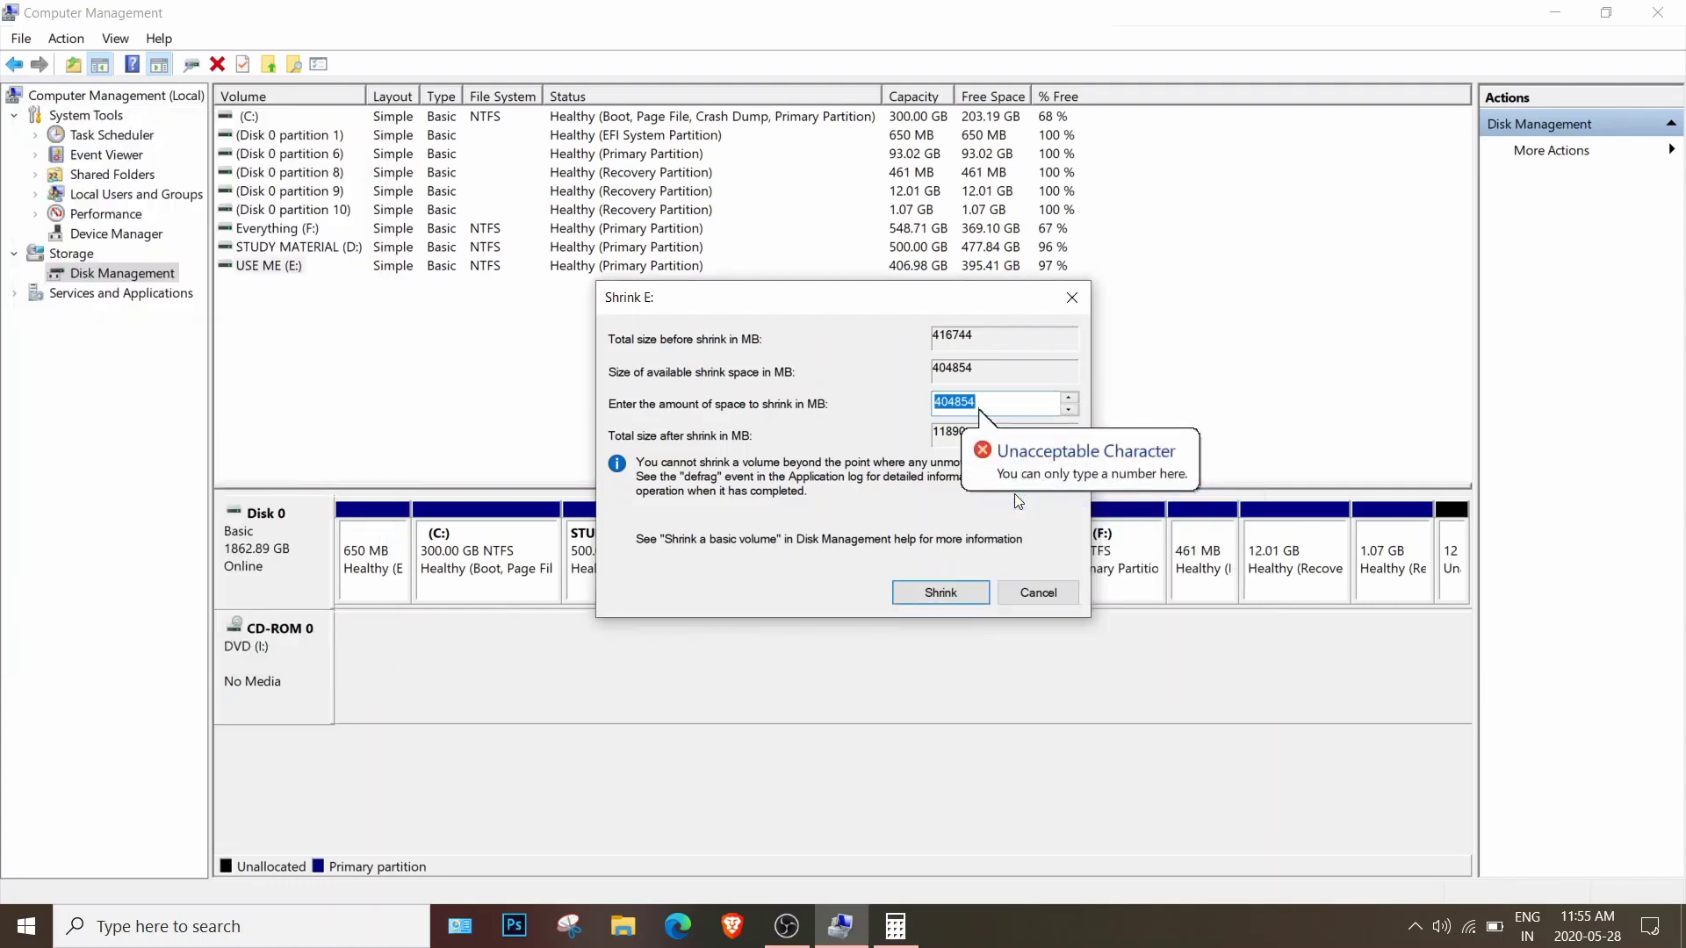
right_click(997, 404)
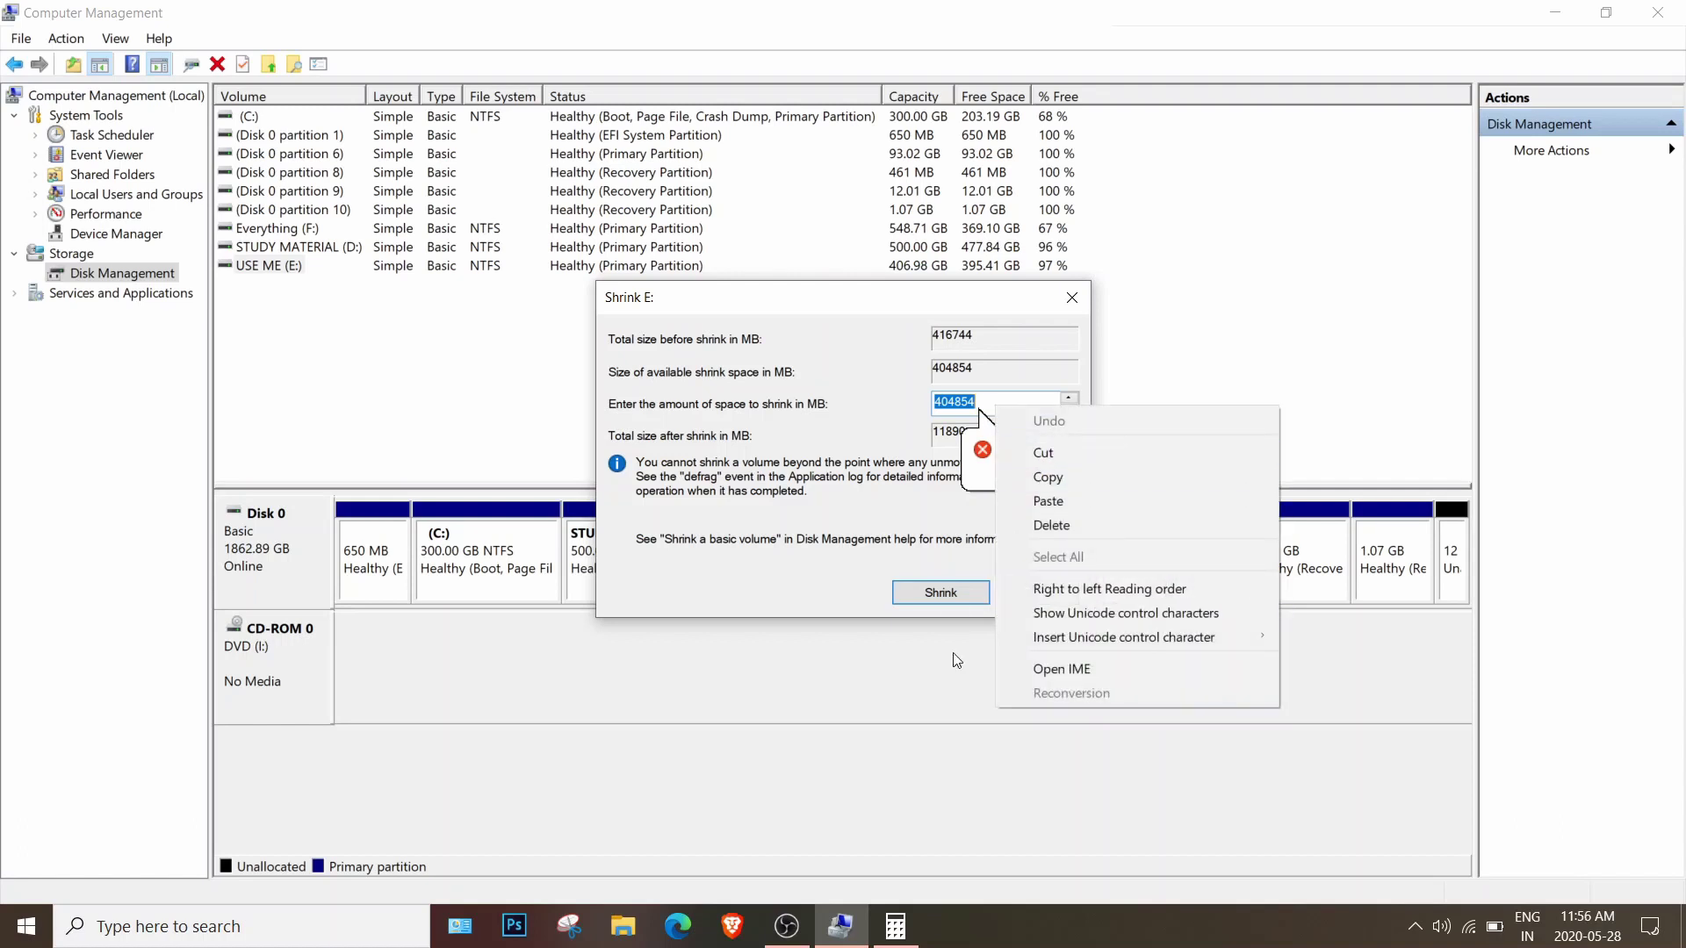
Step: Set the amount of space to shrink to 81920 MB and shrink the E: volume
key(alt+Tab)
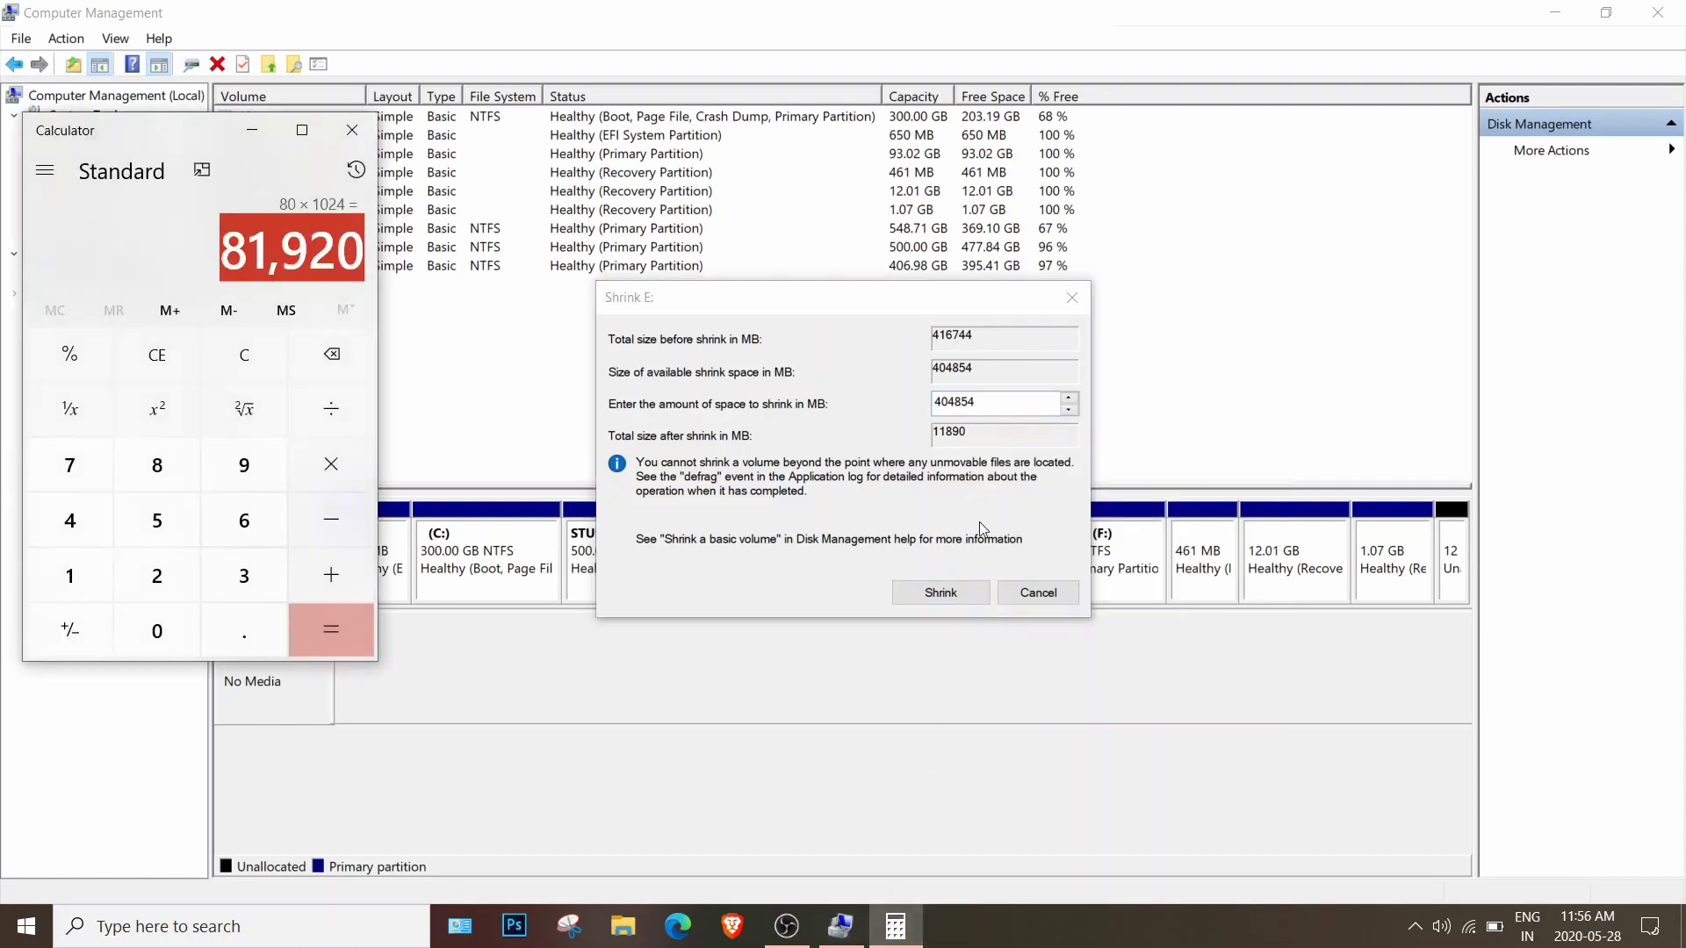
click(986, 407)
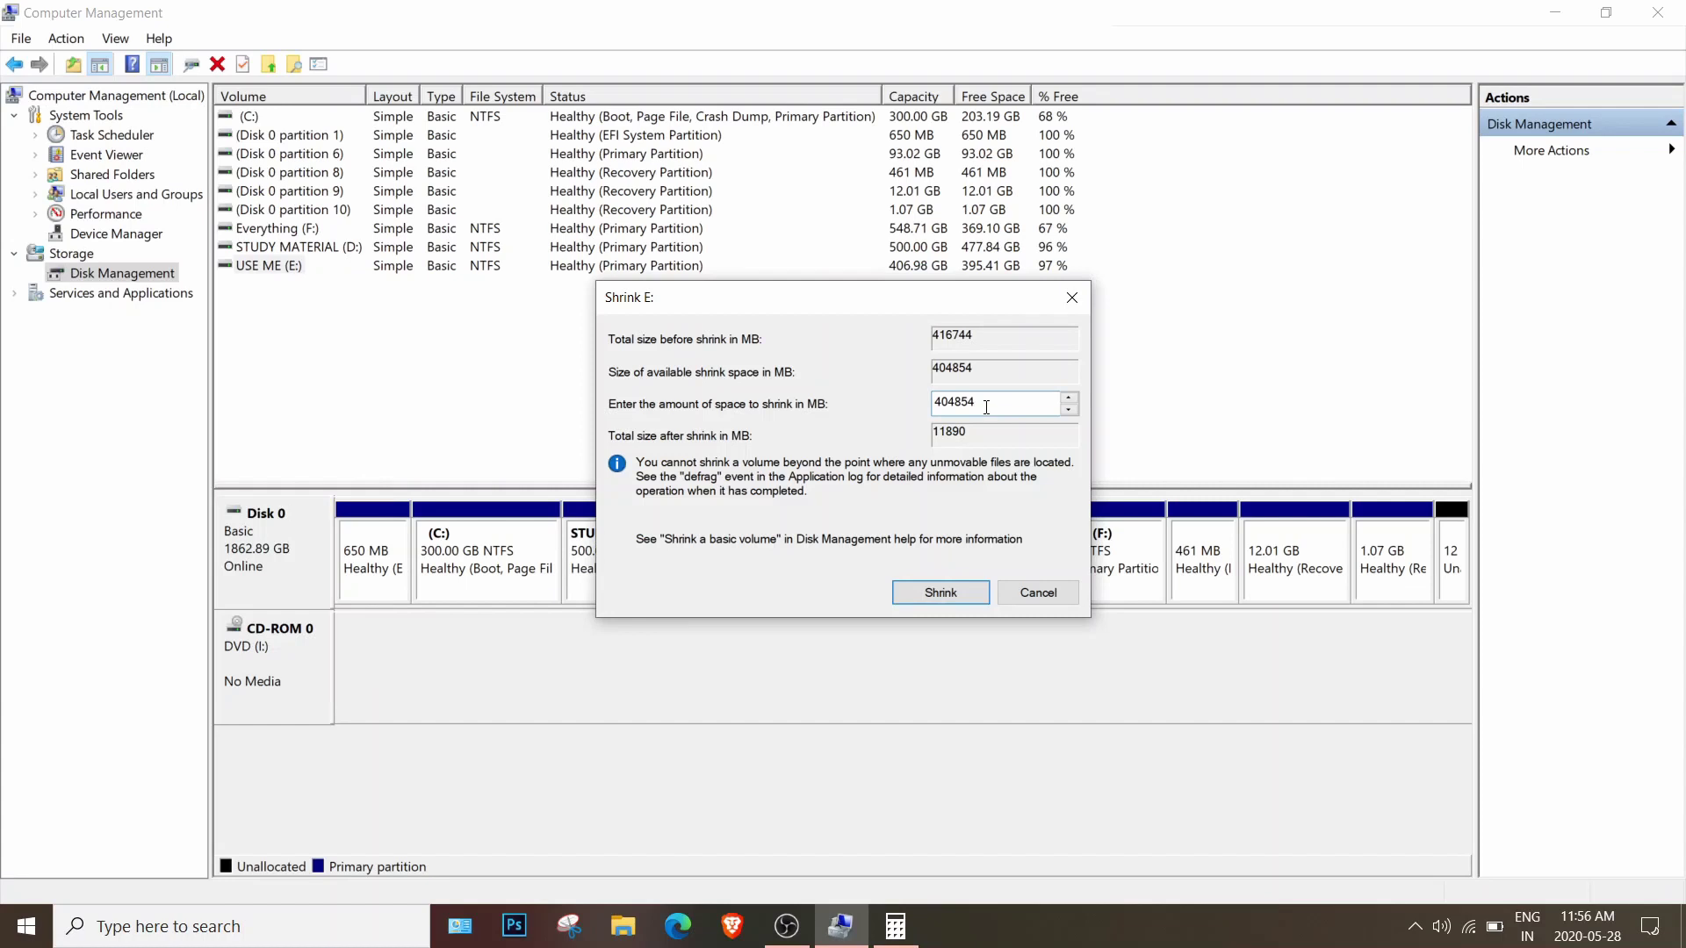
double_click(986, 407)
text(81)
click(896, 930)
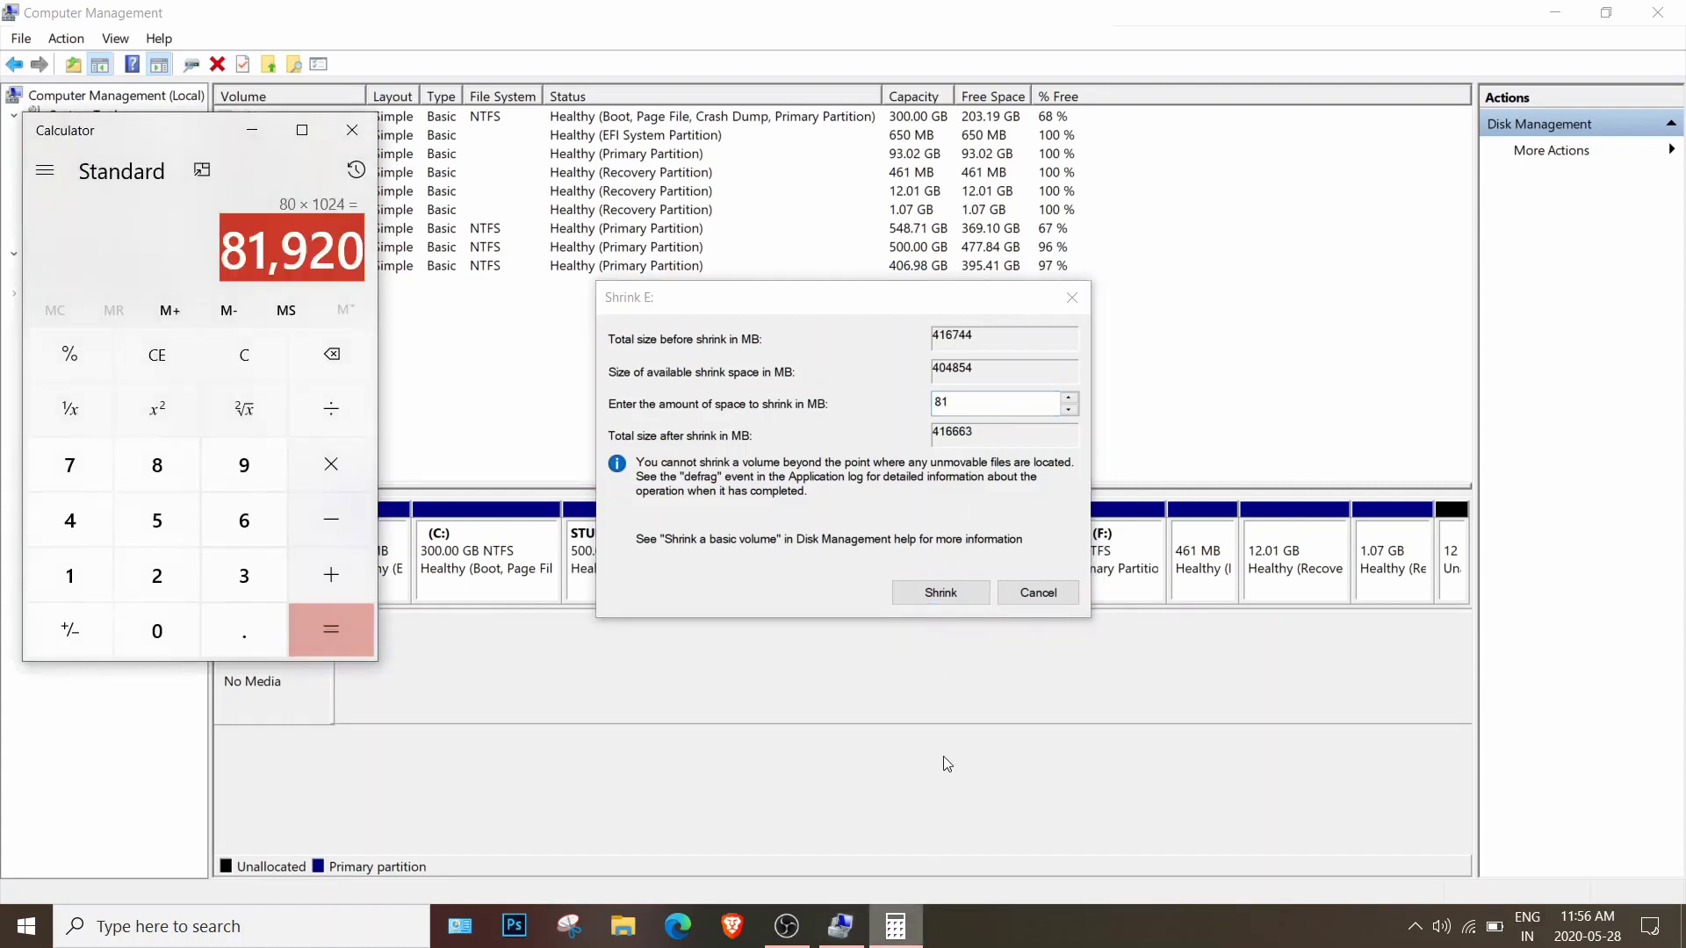
click(973, 401)
text(920)
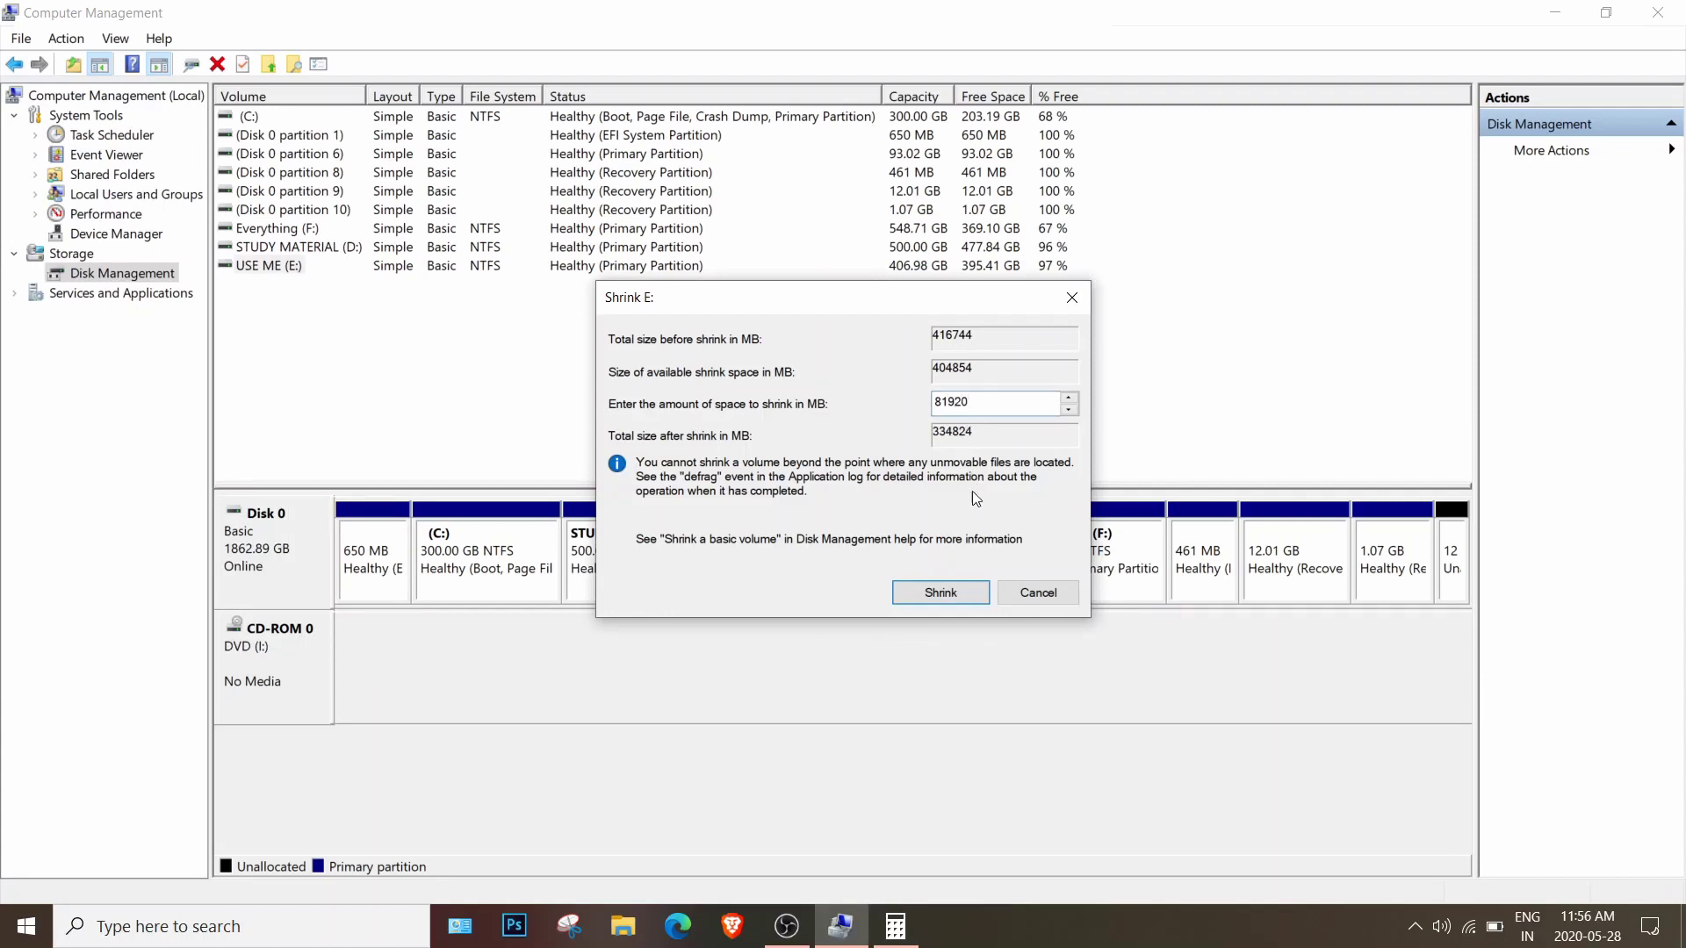
click(961, 593)
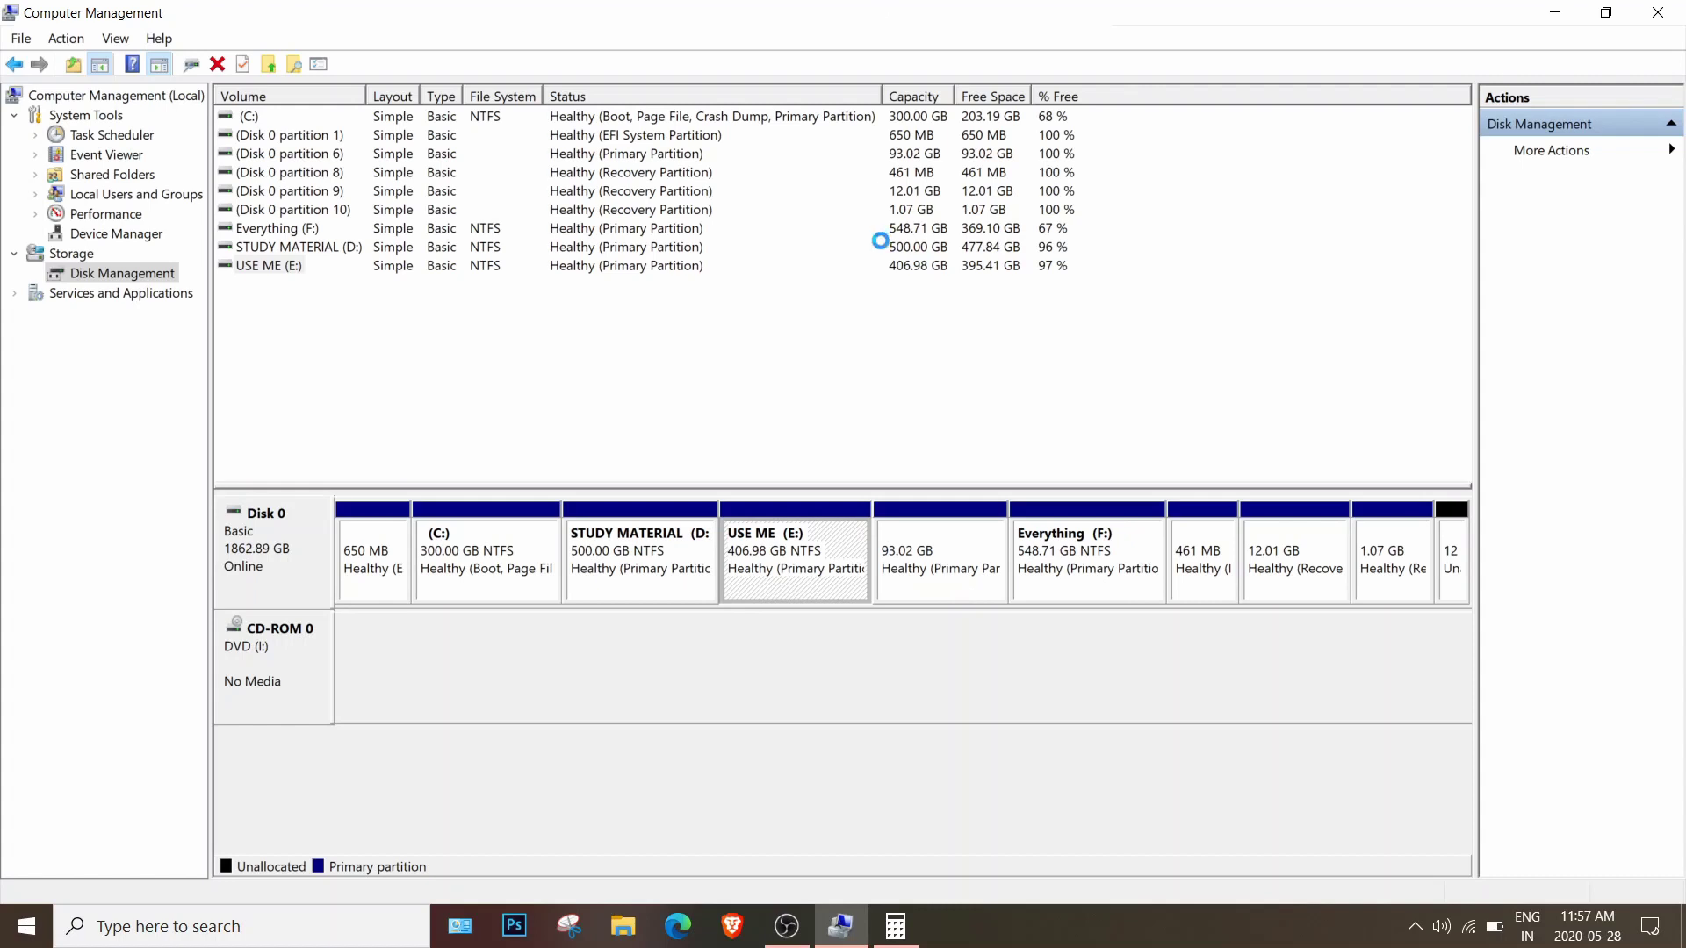
click(1554, 12)
click(841, 927)
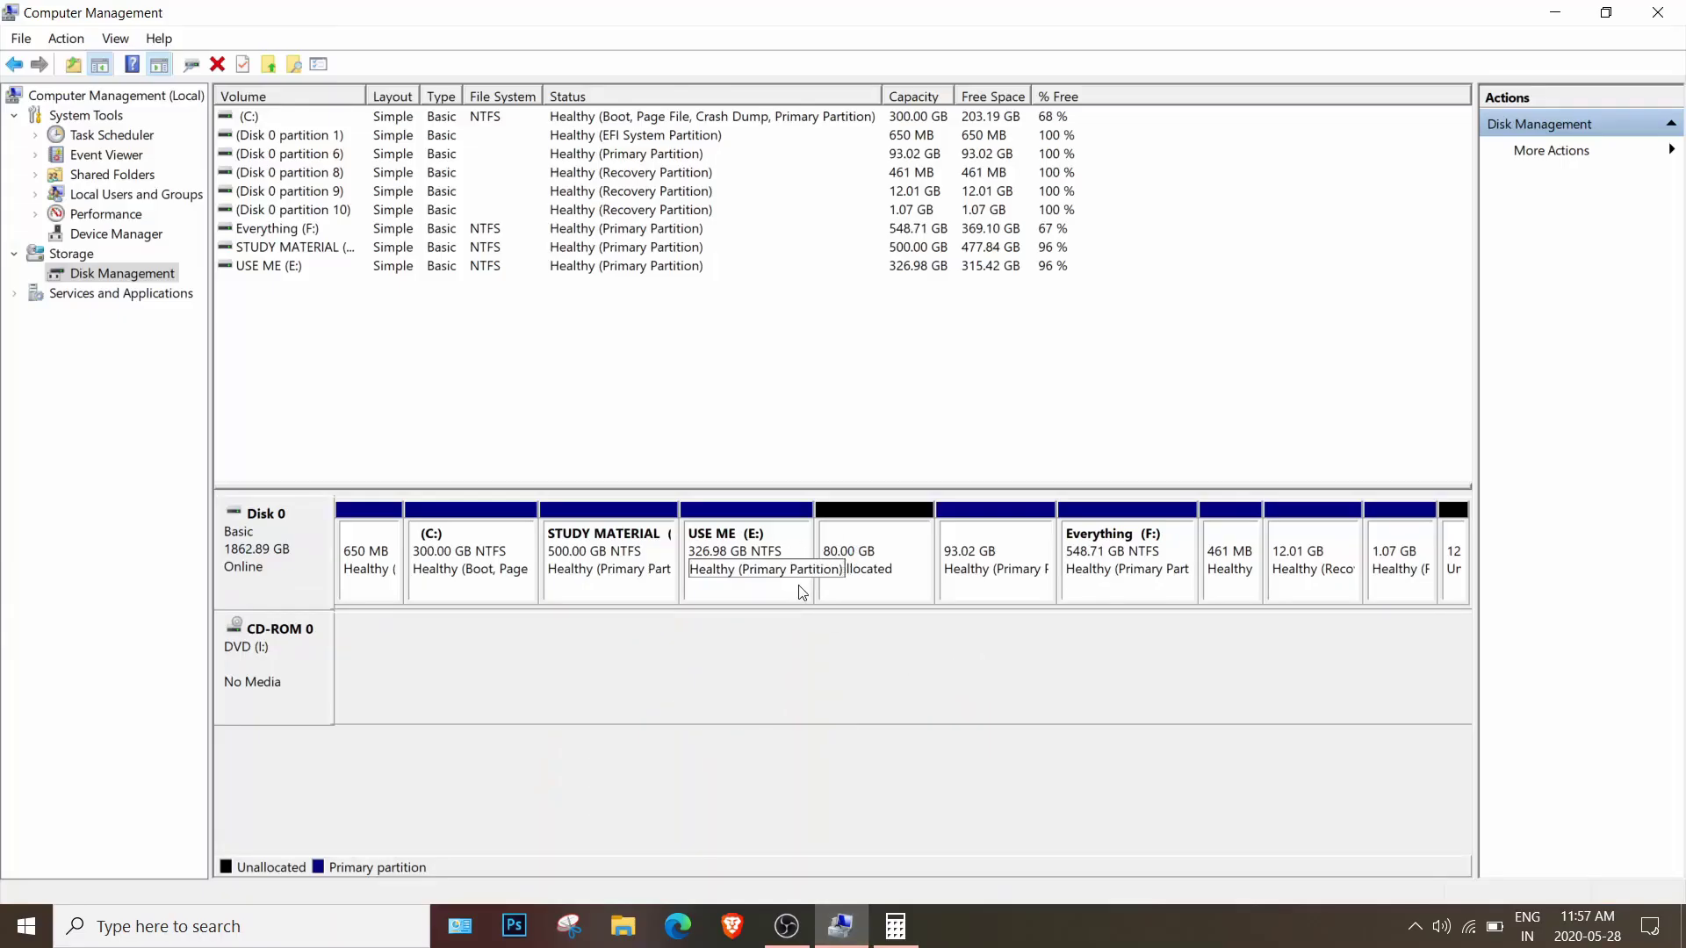
Step: Start a new simple volume in the 80 GB unallocated space on Disk 0, using the full size of 81919 MB
click(859, 556)
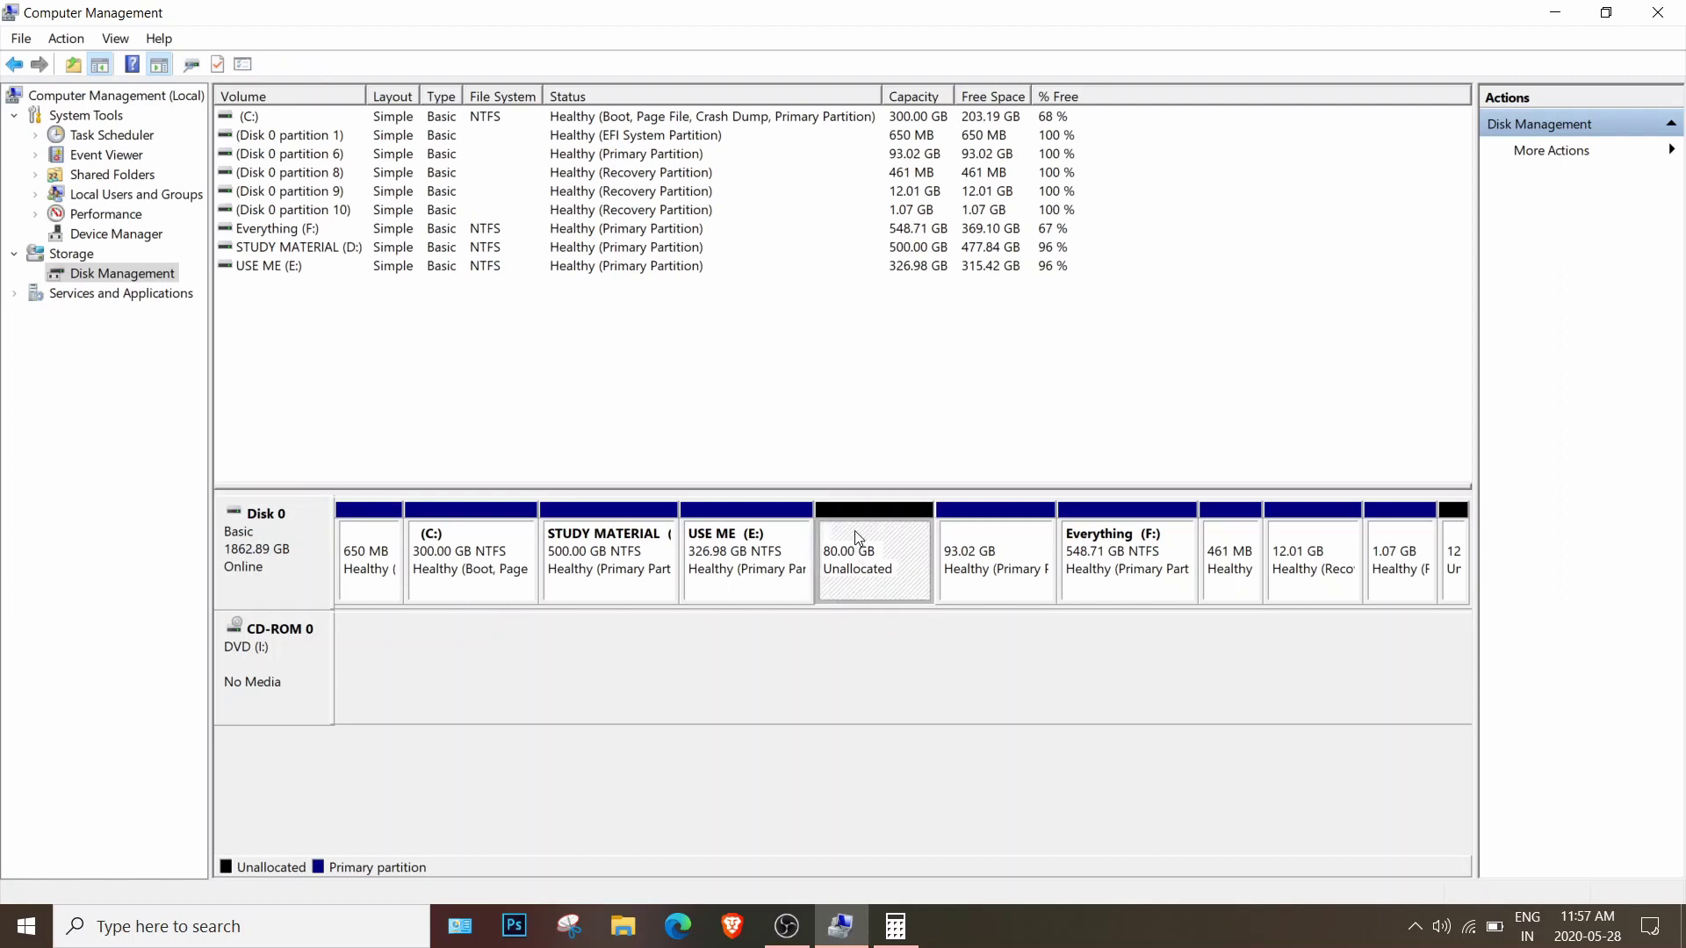
right_click(857, 537)
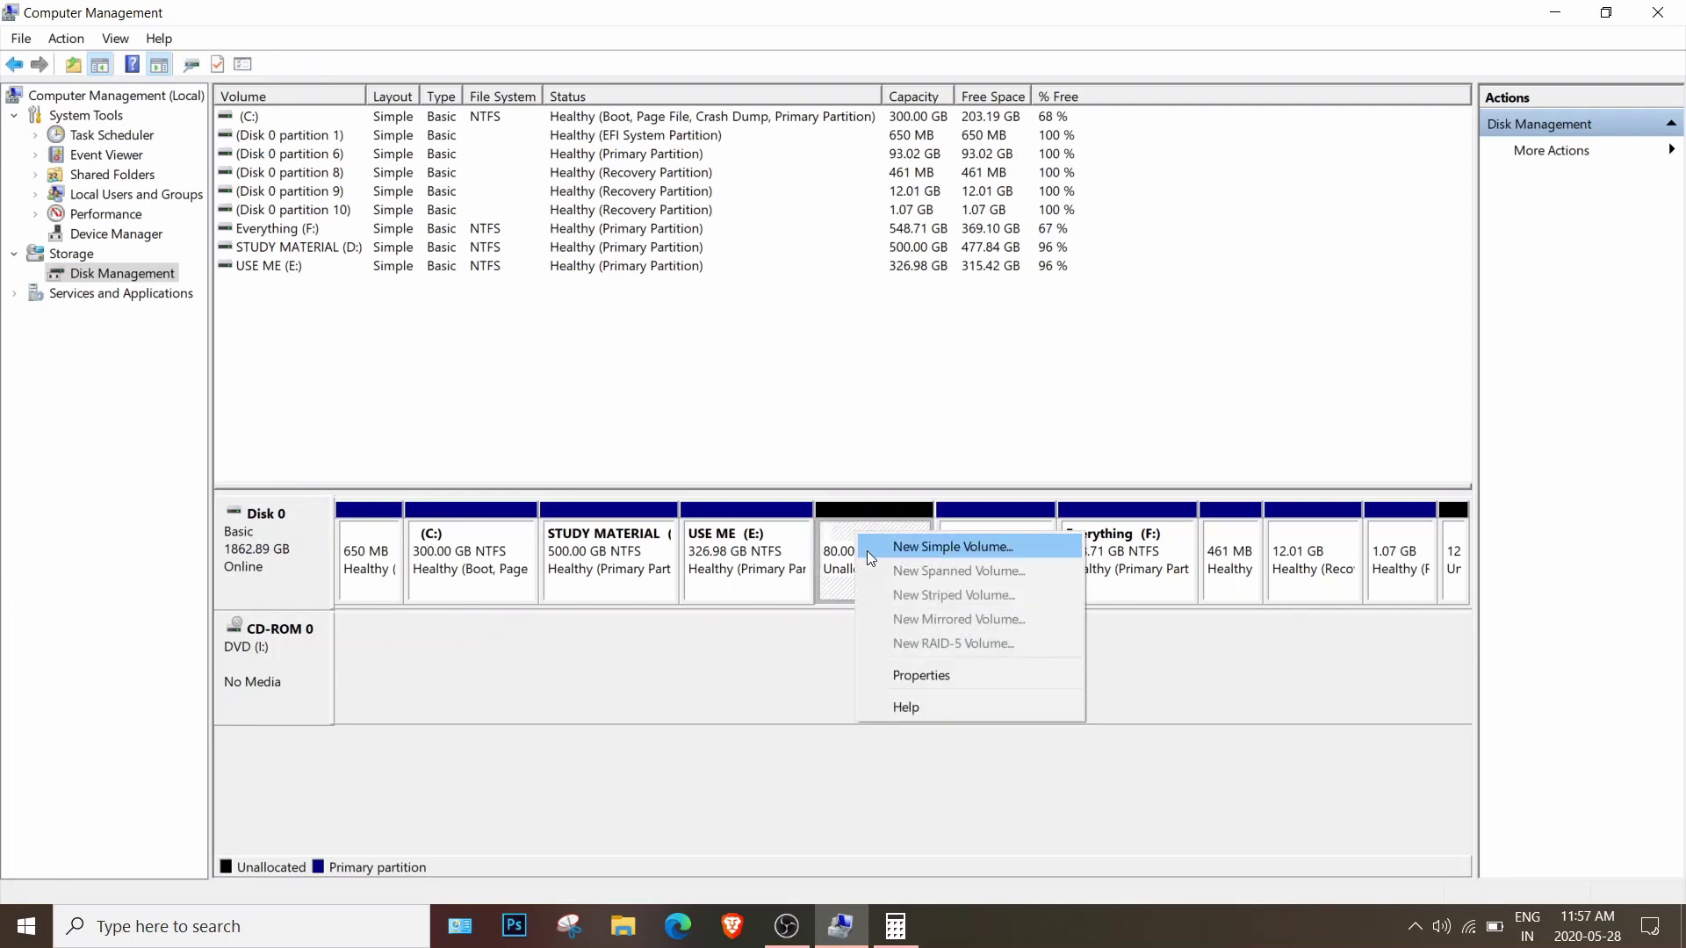
click(869, 548)
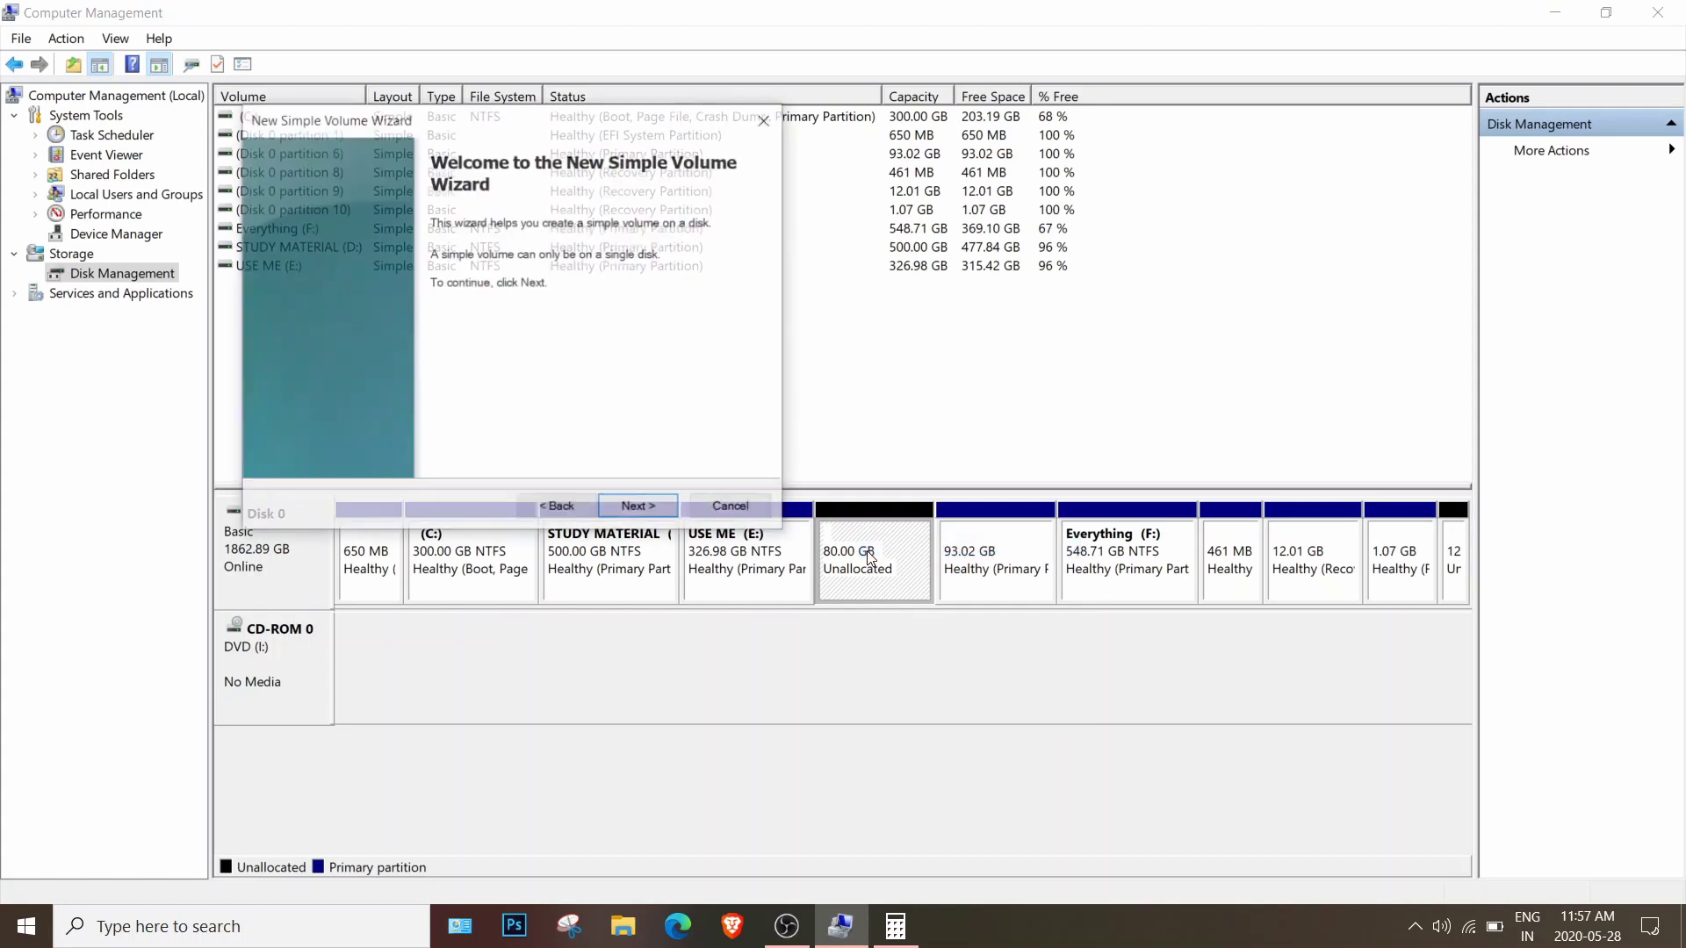
click(674, 510)
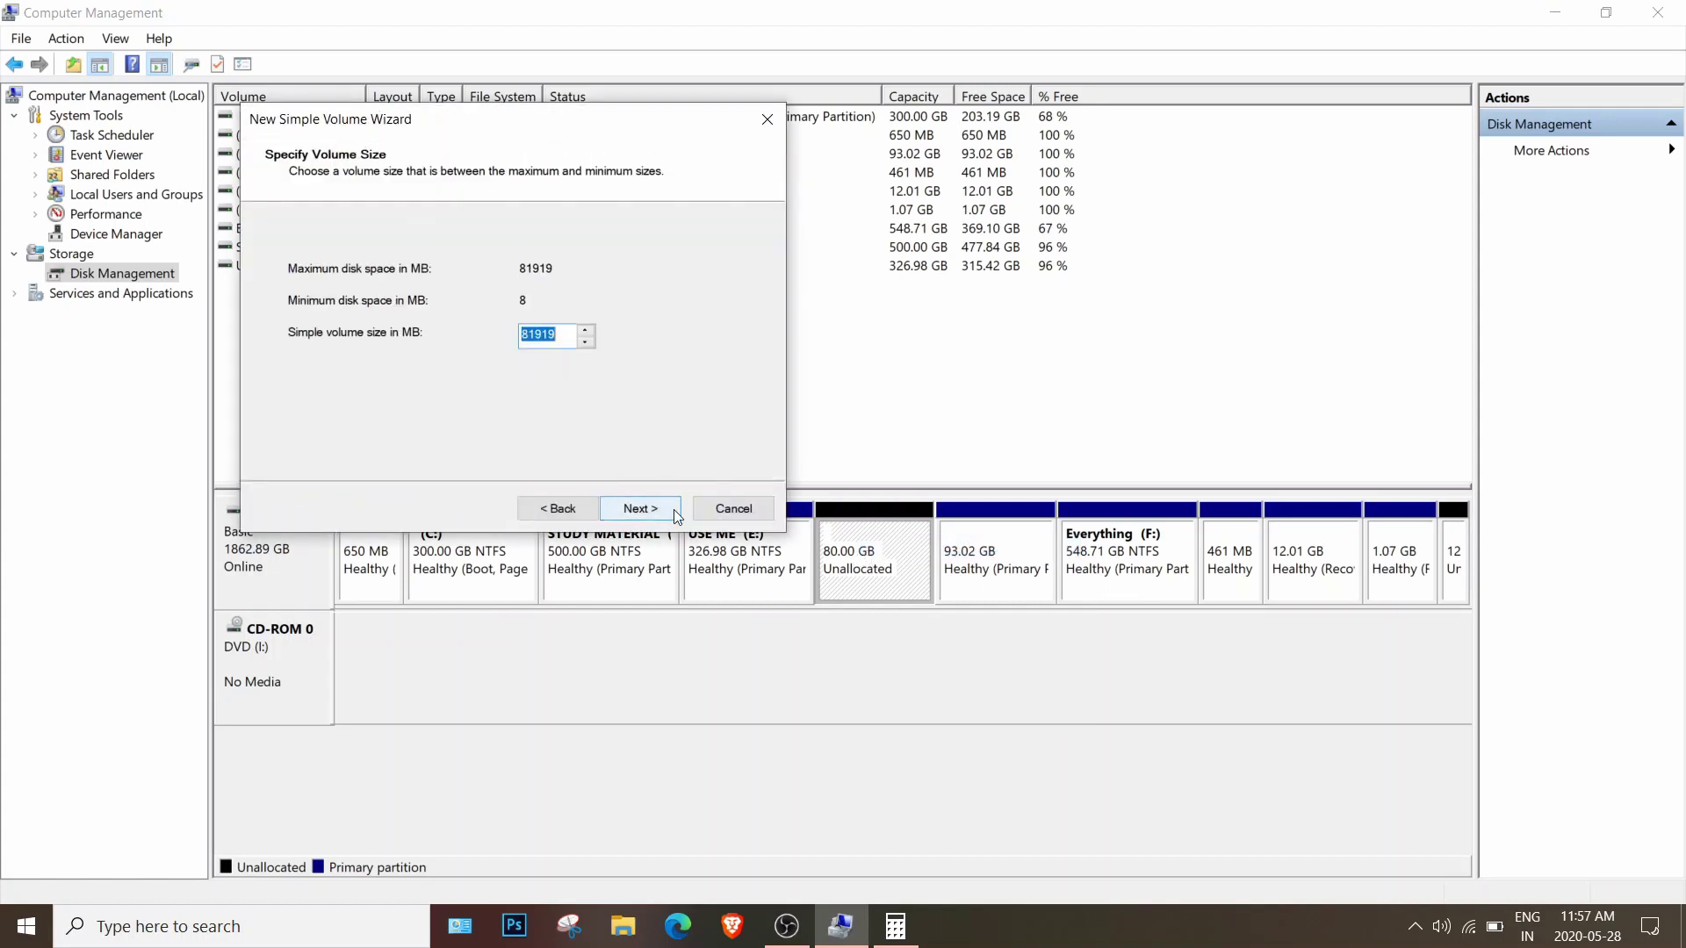
click(672, 509)
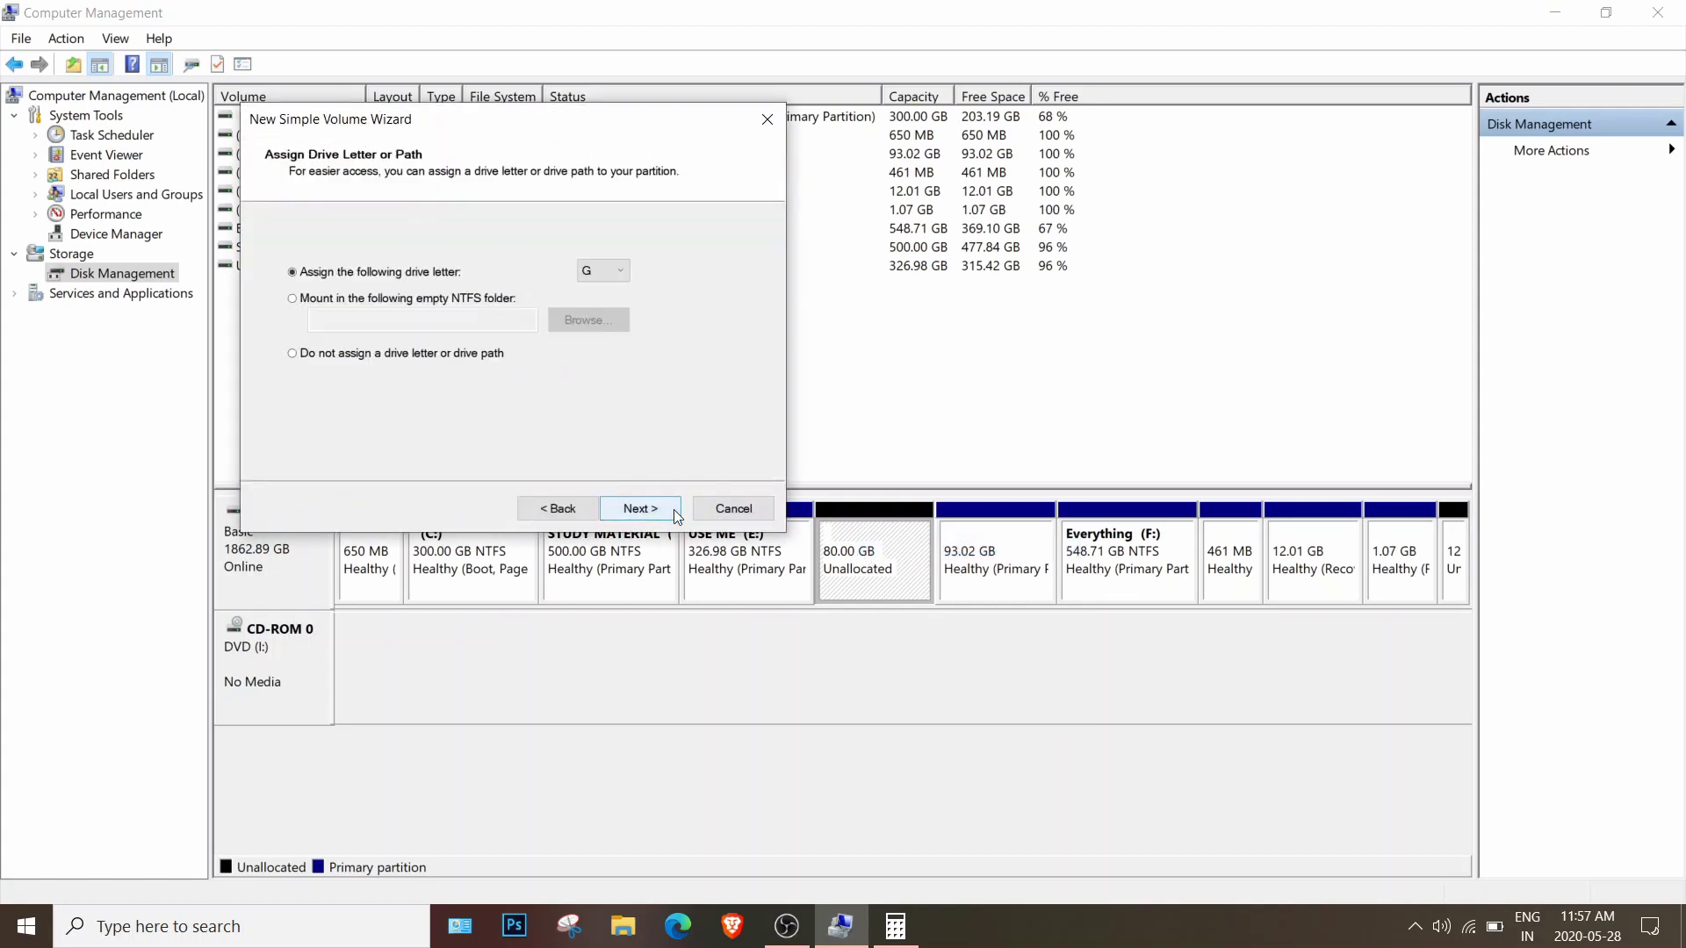
Step: Assign drive letter B and create the volume with NTFS, default allocation unit size, label New Volume and quick format
click(615, 271)
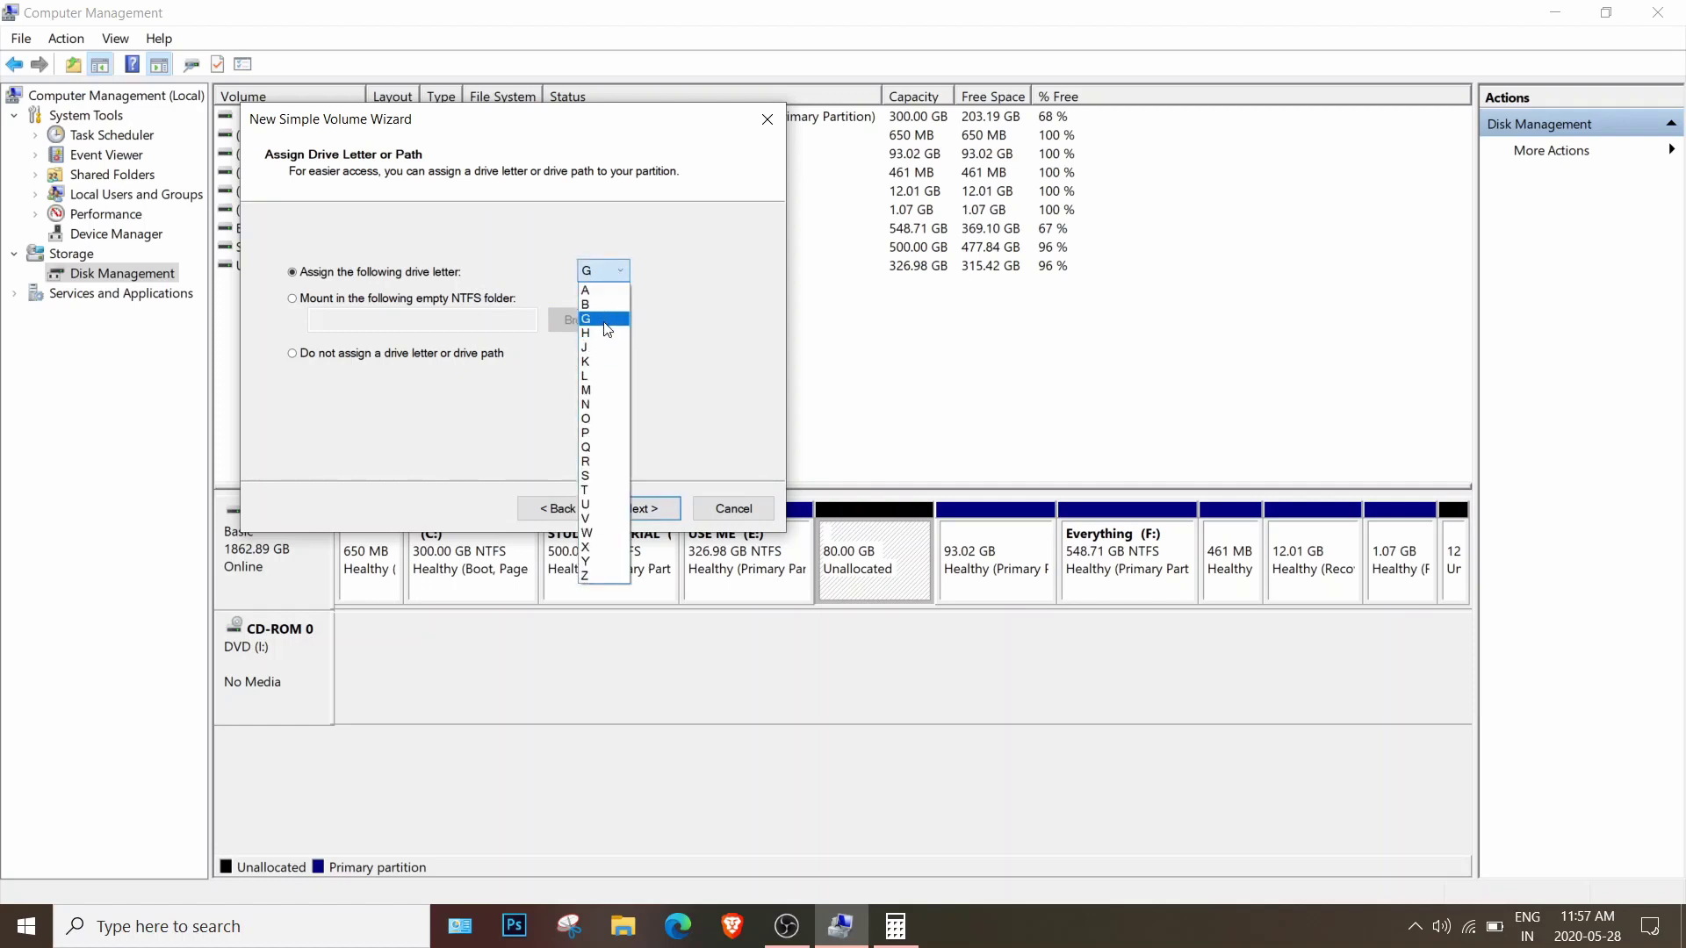
click(602, 303)
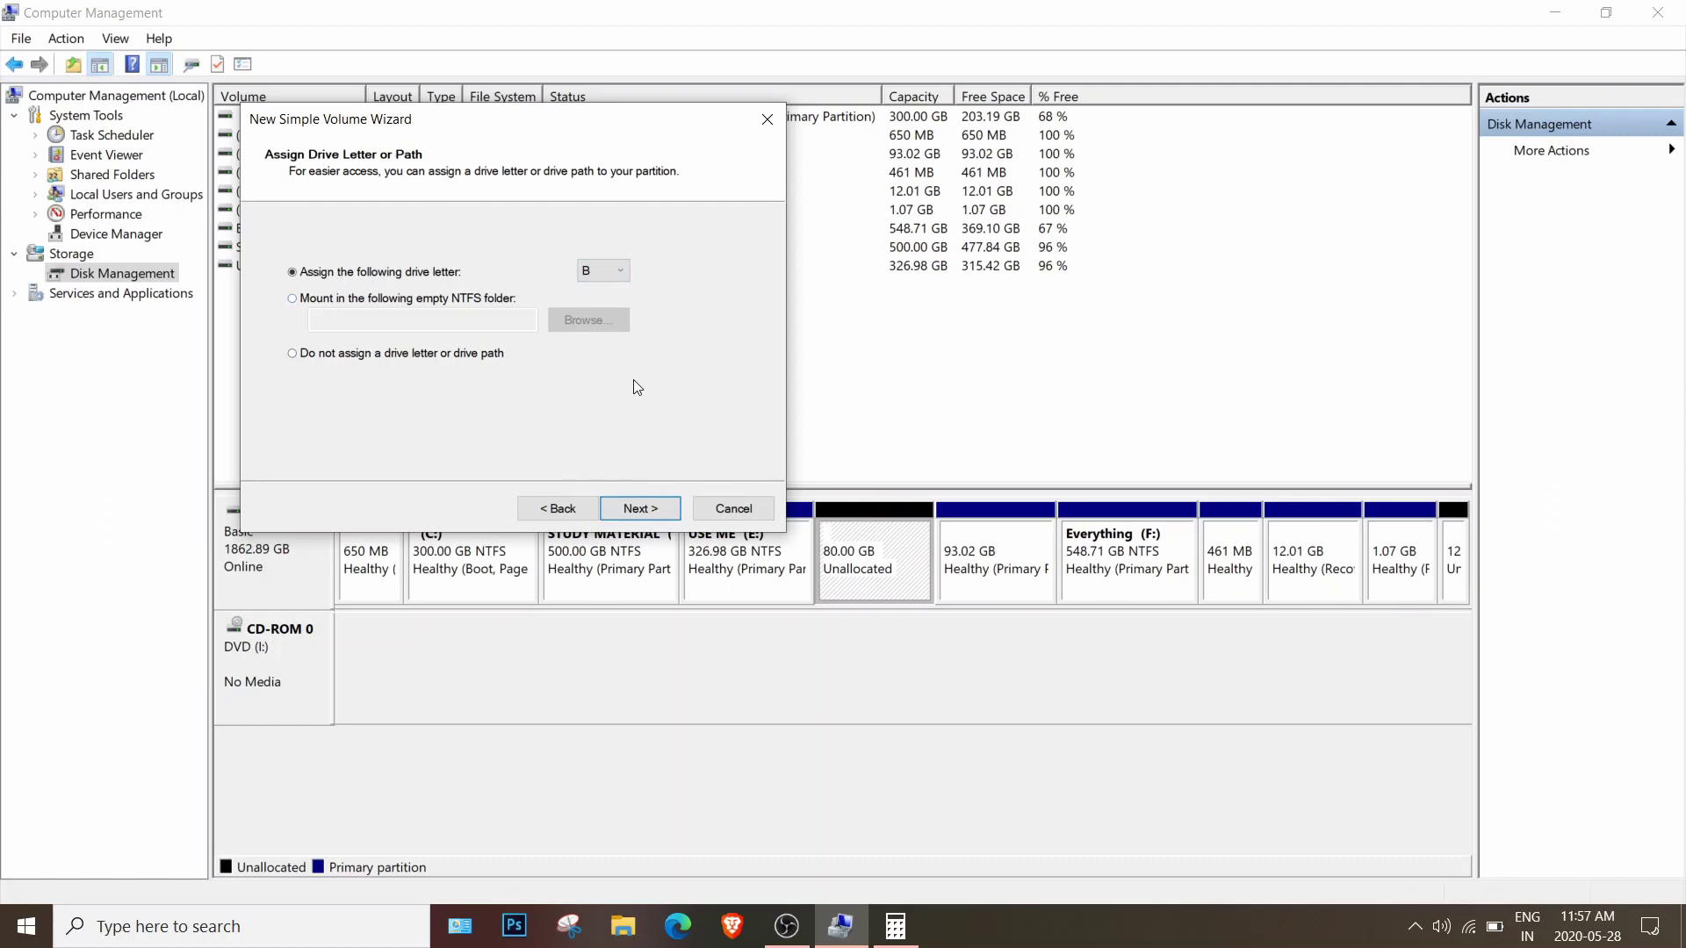
click(650, 513)
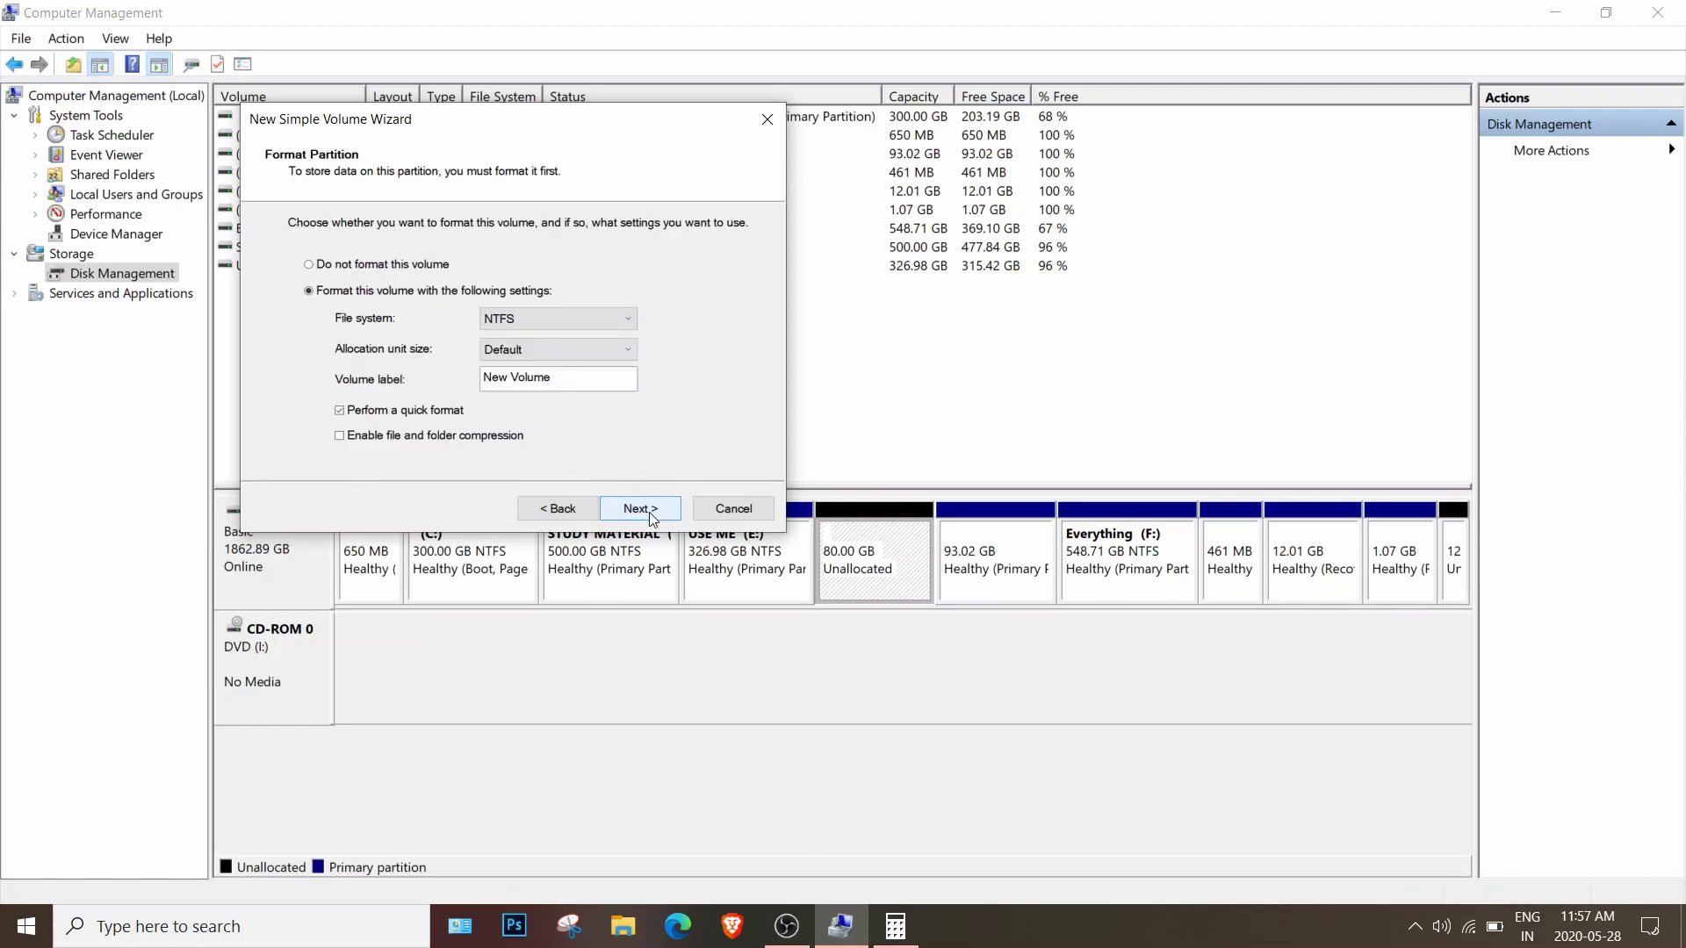
click(650, 513)
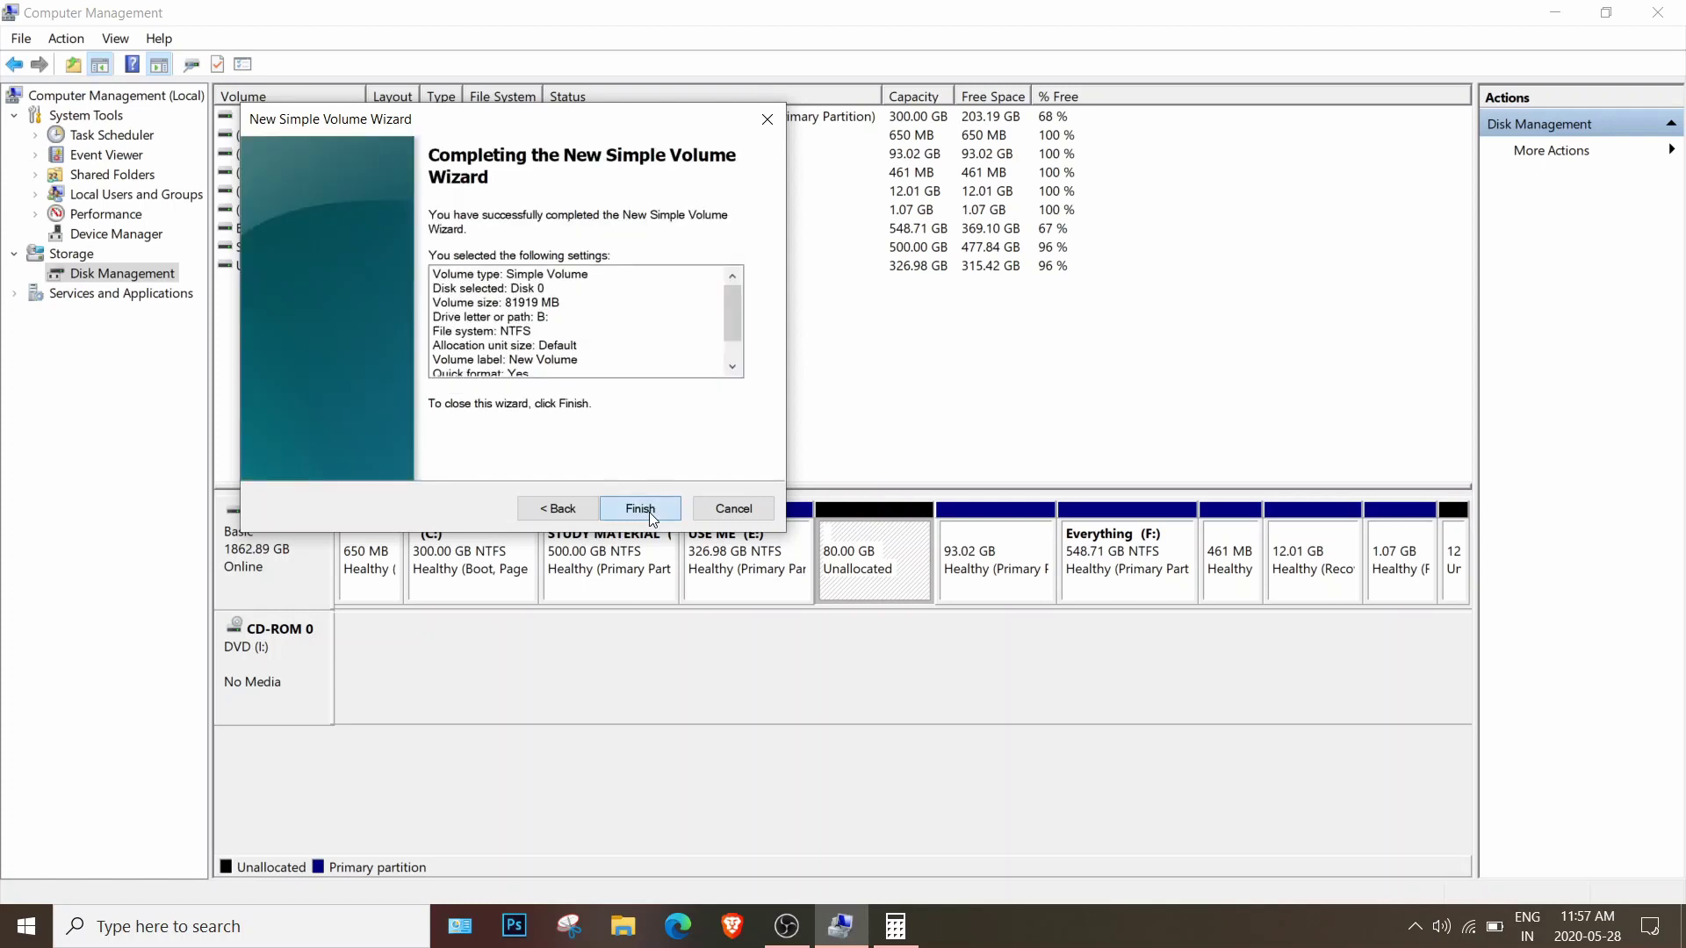
click(650, 513)
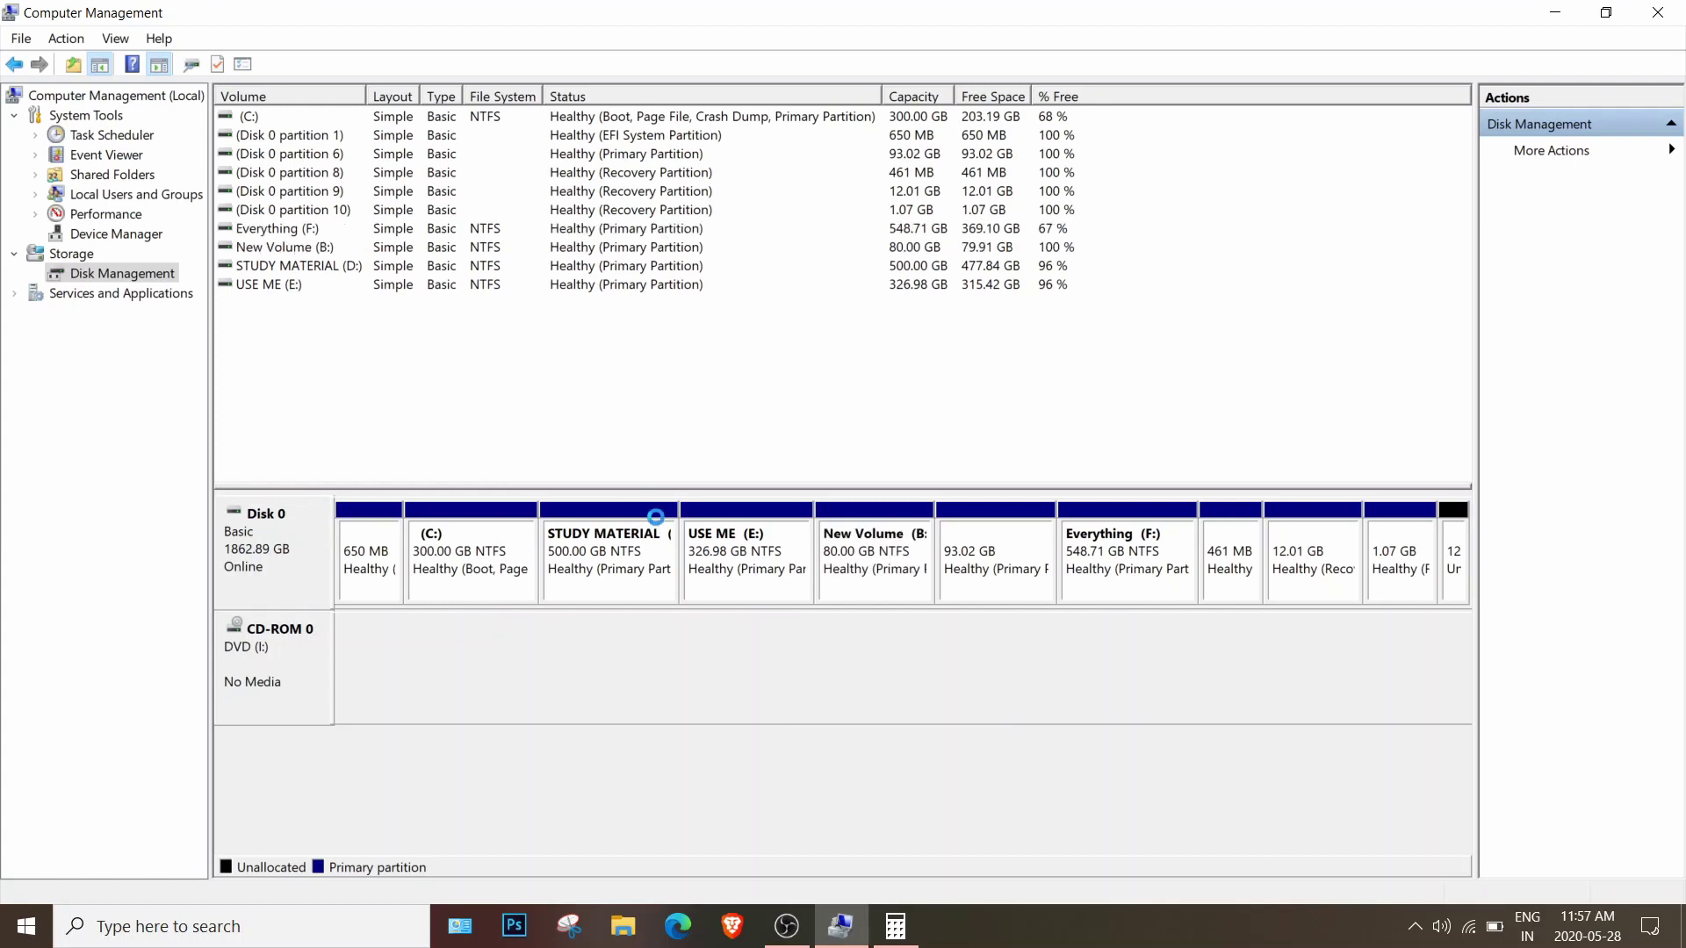
Step: Select the New Volume (B:) partition, then minimize Computer Management and close the Calculator
click(847, 527)
click(863, 579)
click(1556, 12)
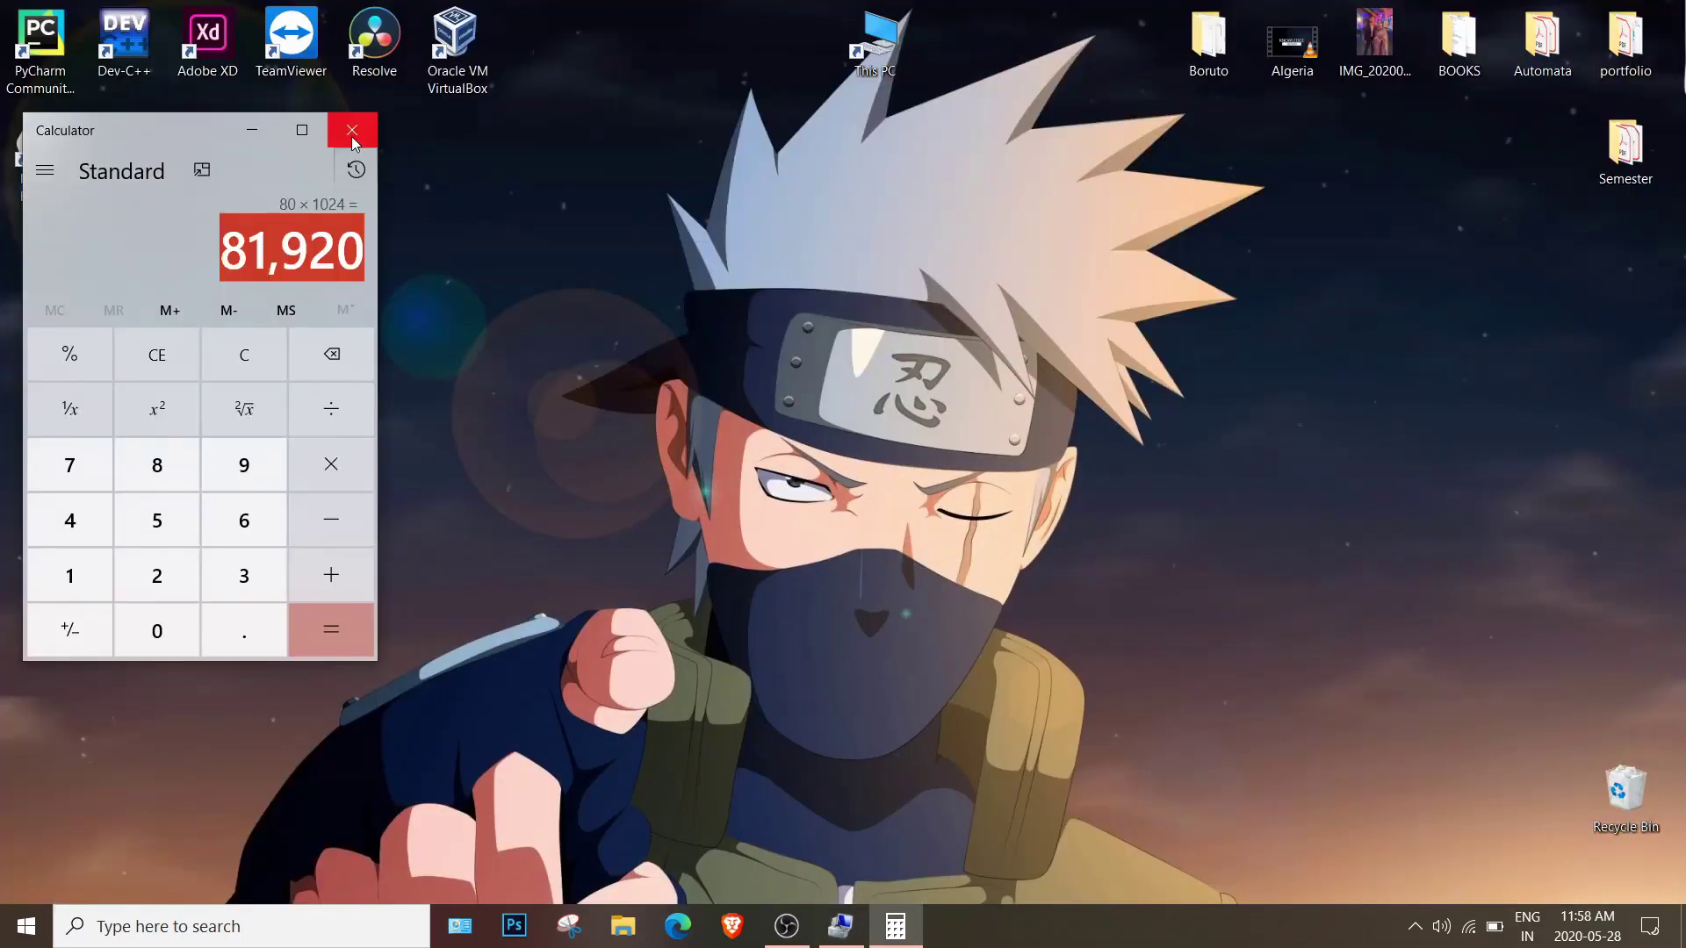
click(351, 136)
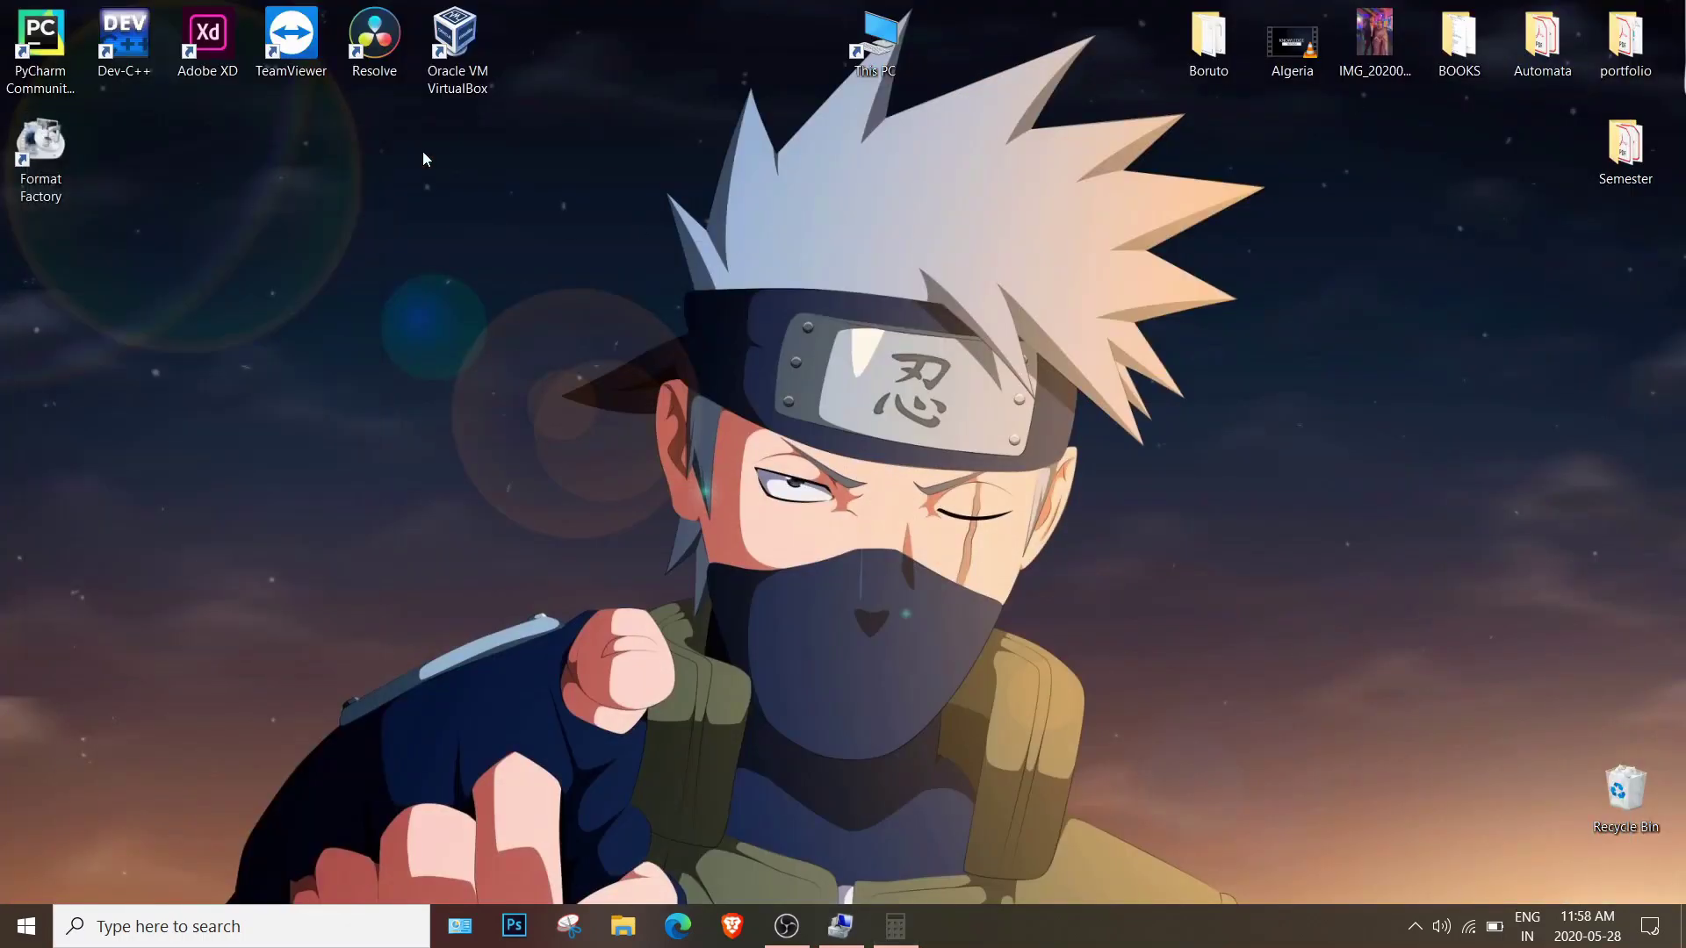
Step: Examine the contents of New Volume (B:) through This PC, refreshing the folder view, and return to the drive overview
double_click(873, 44)
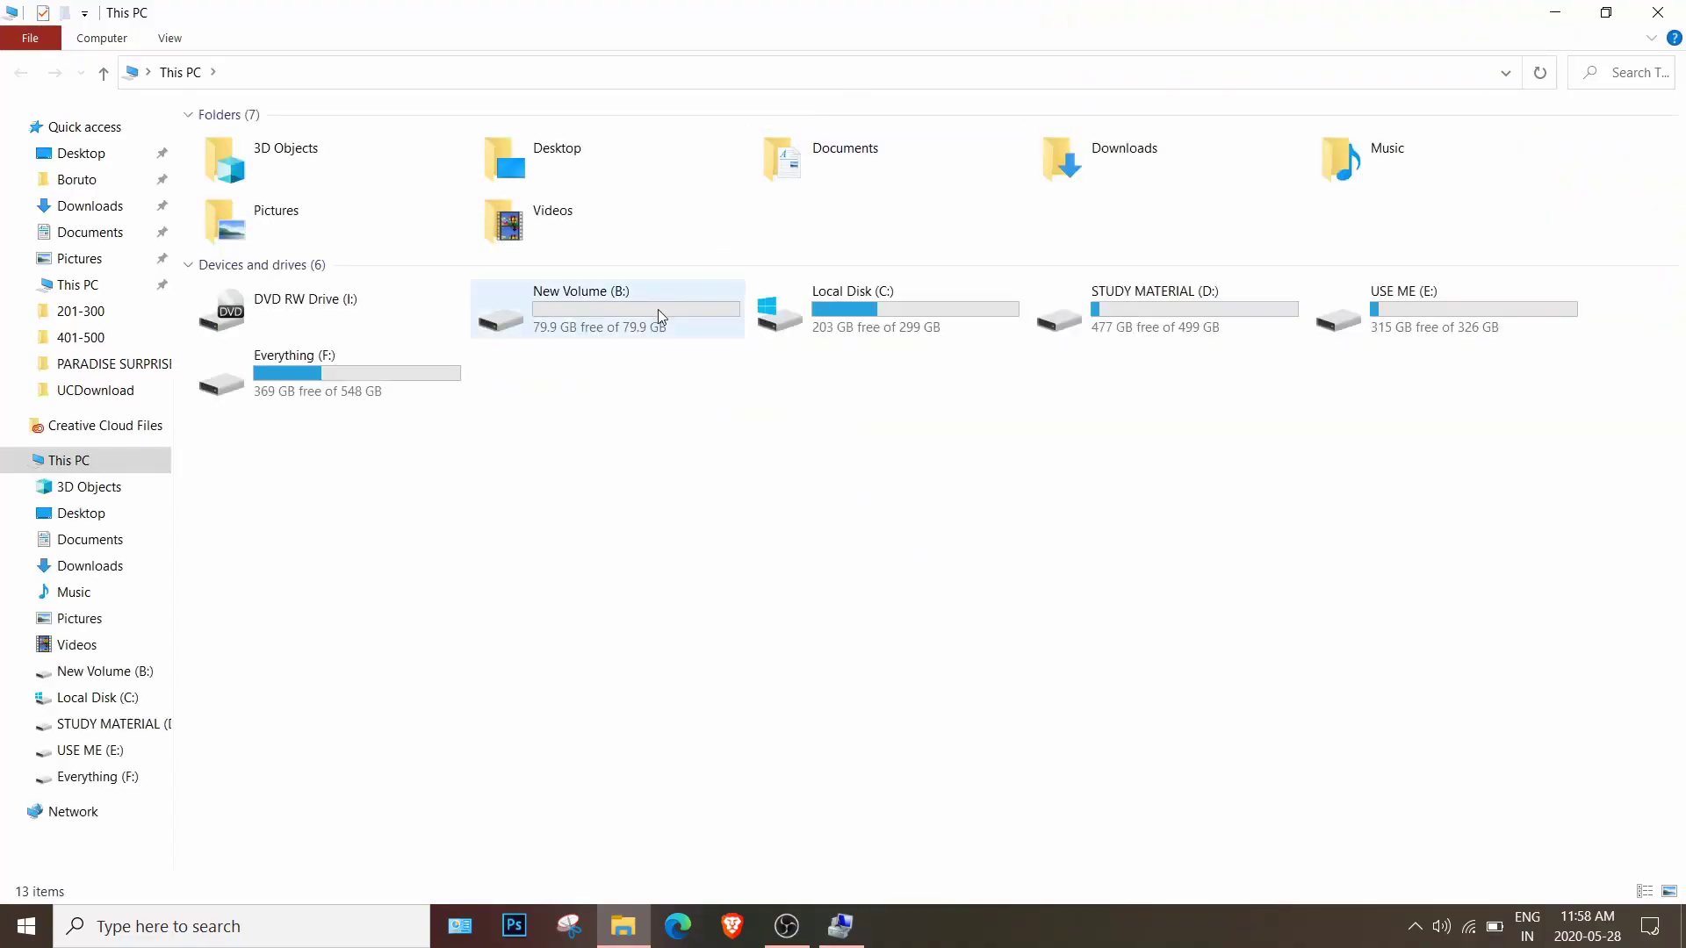
double_click(660, 314)
drag(542, 274, 1377, 809)
right_click(1377, 455)
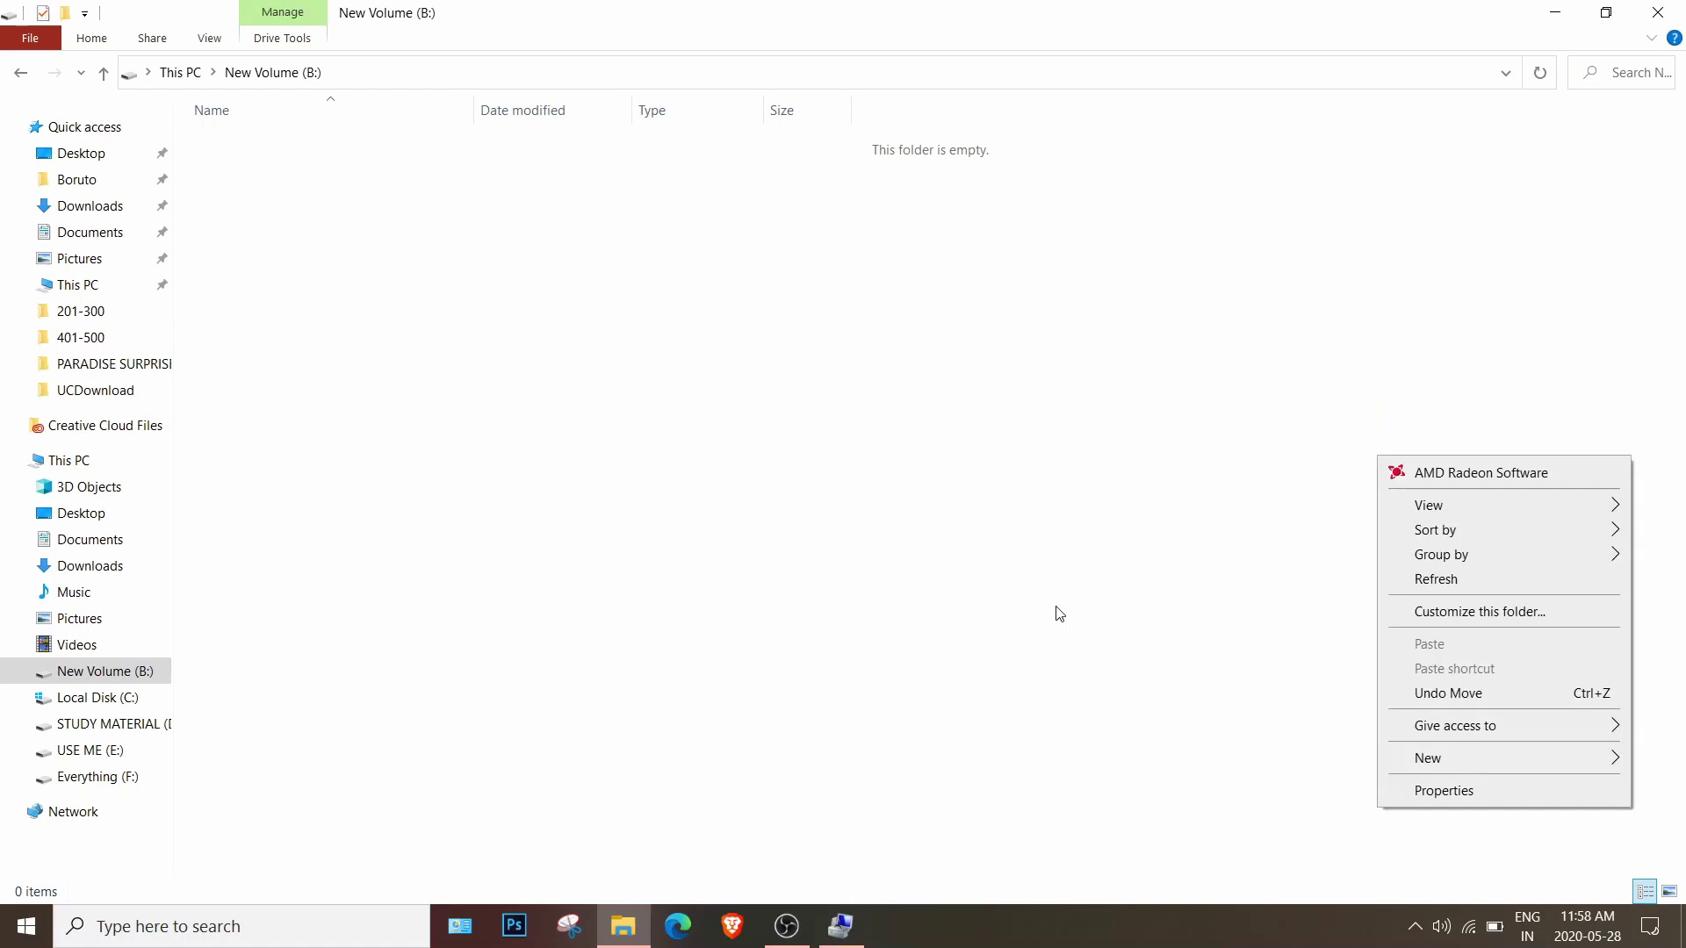
click(1412, 582)
right_click(945, 436)
click(1009, 553)
right_click(1011, 551)
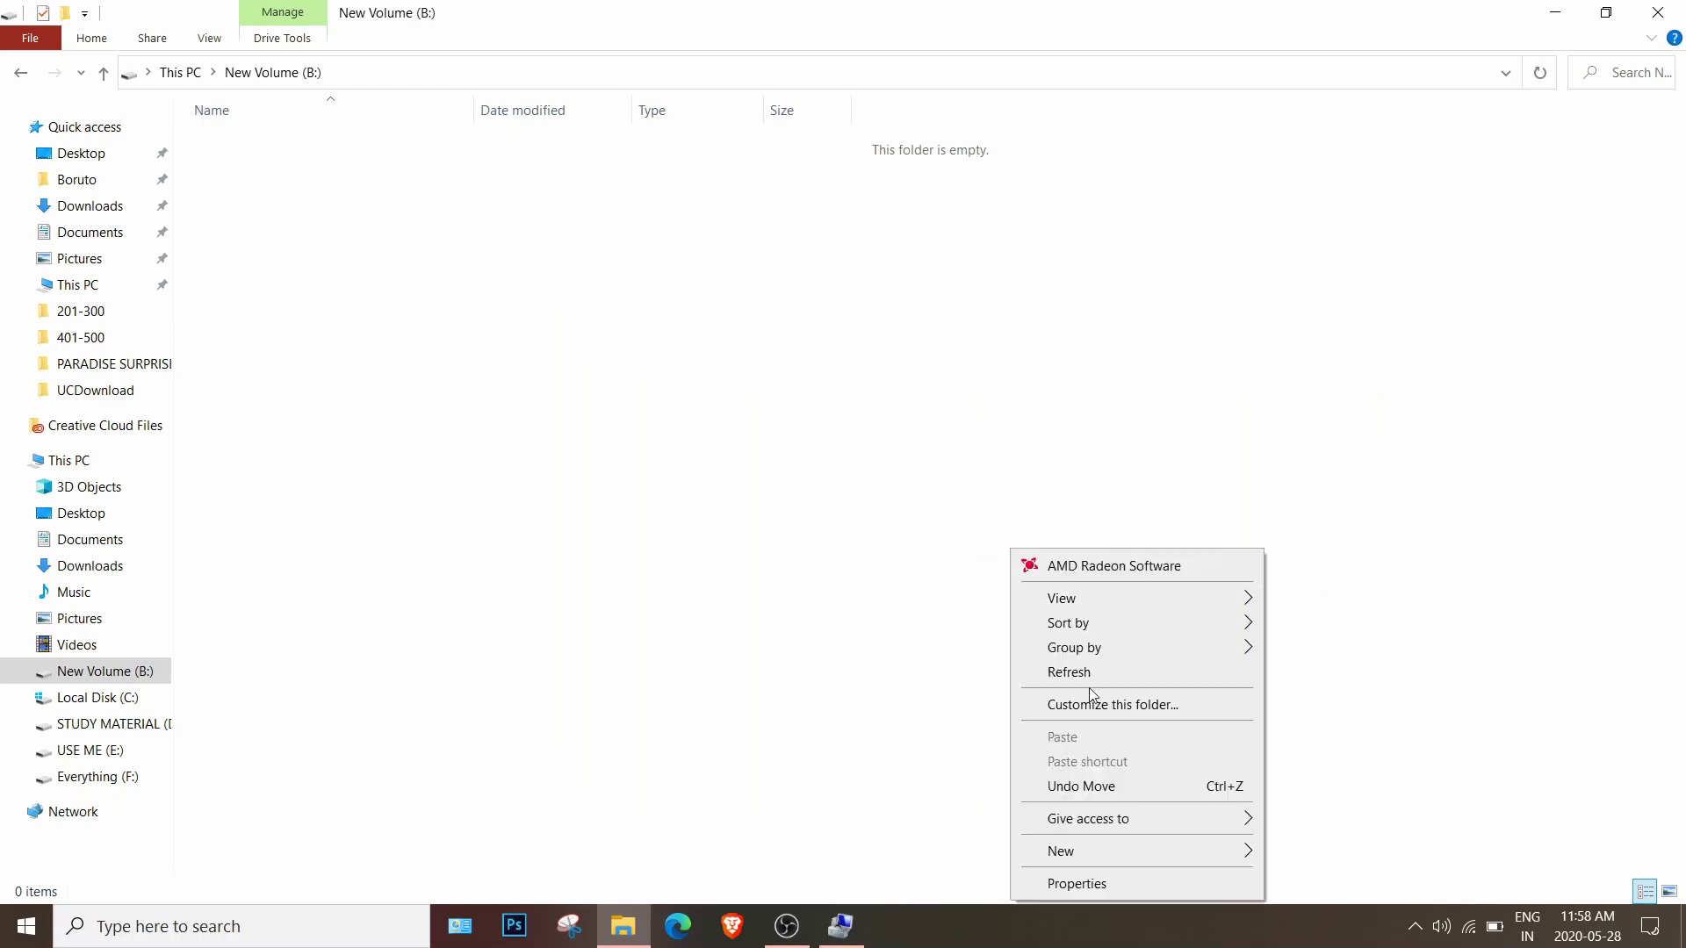
click(1068, 672)
click(23, 75)
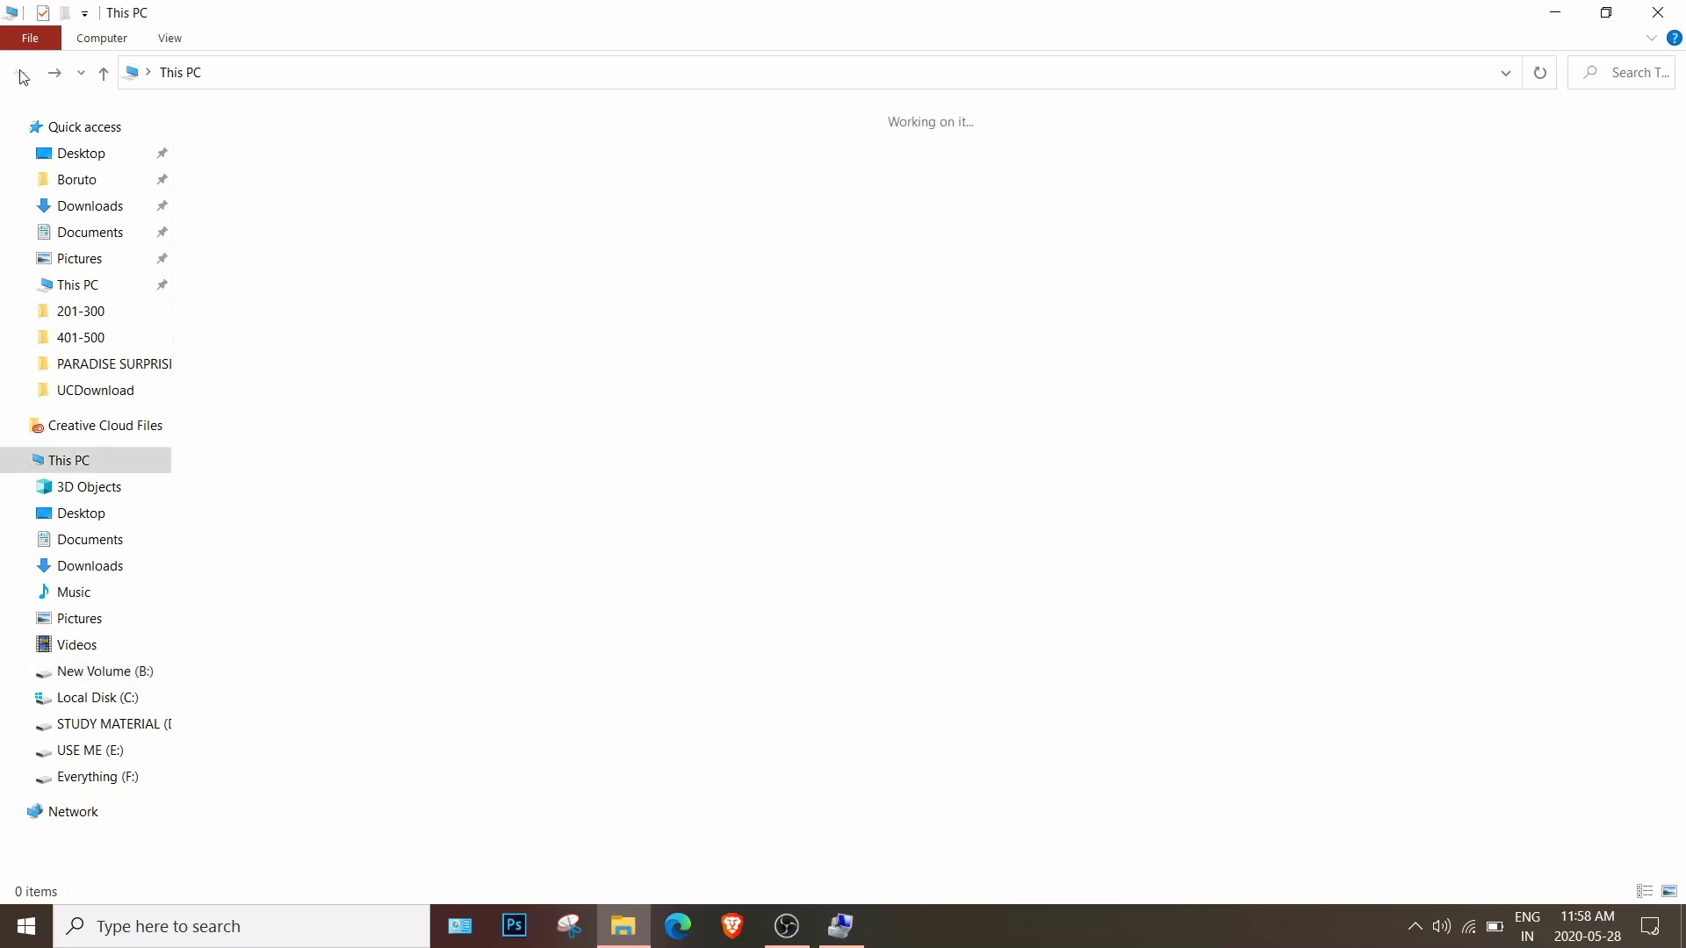
click(718, 516)
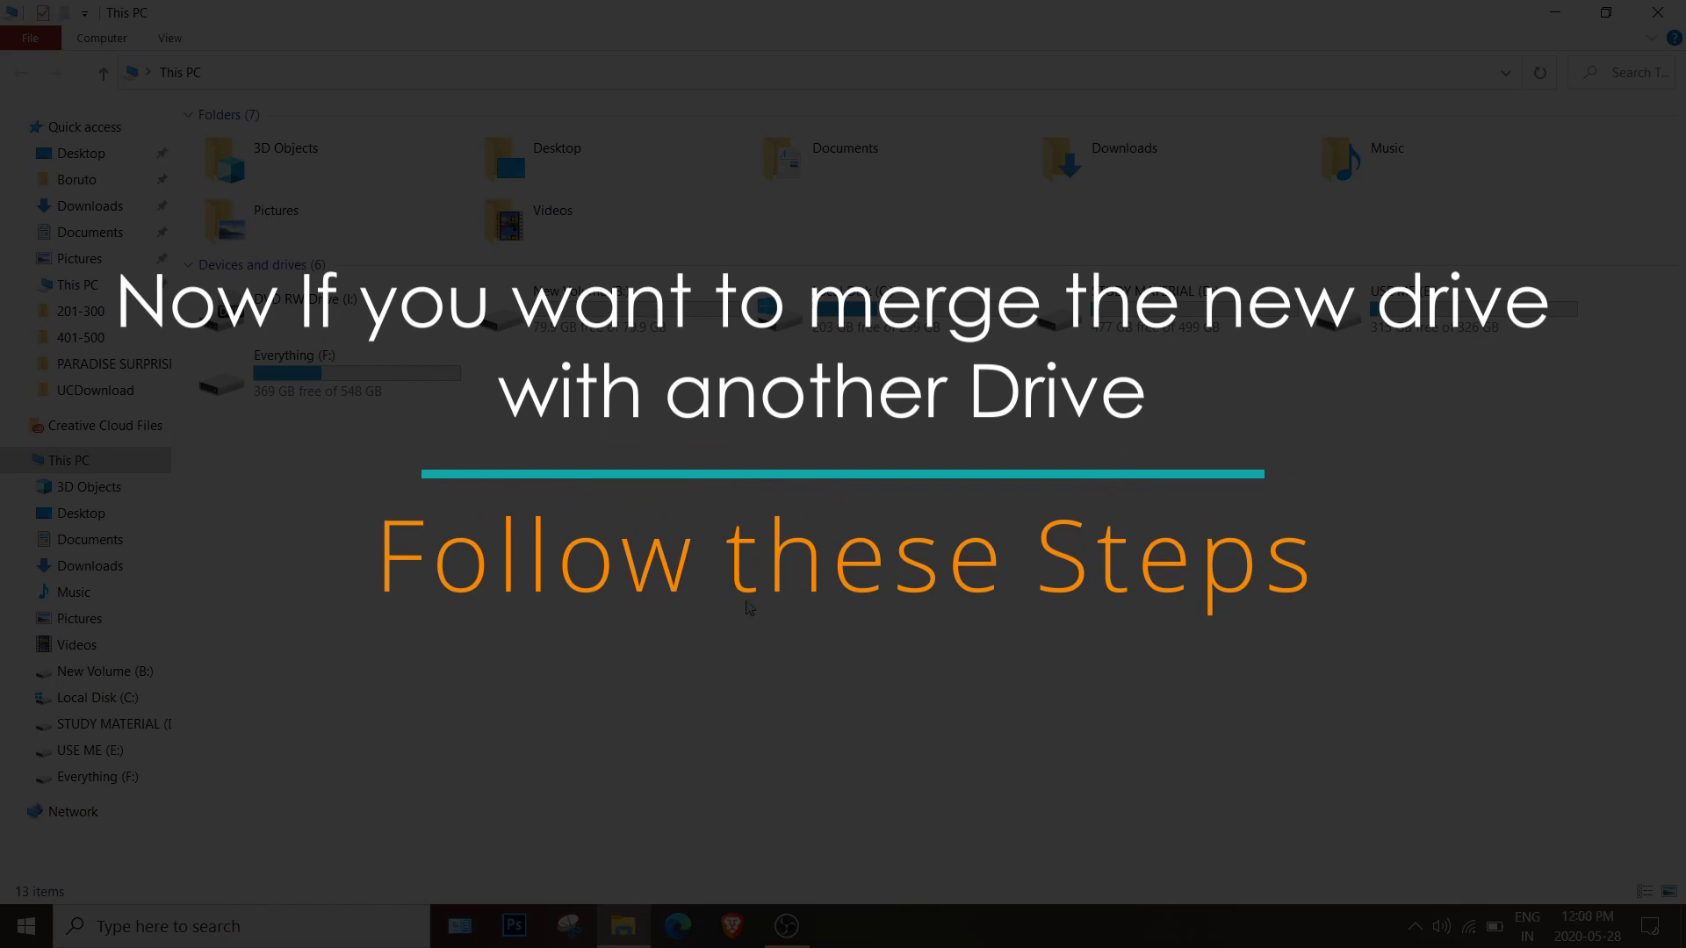
Step: Identify New Volume (B:) and USE ME (E:) as the drives to merge and check B: for files
click(632, 312)
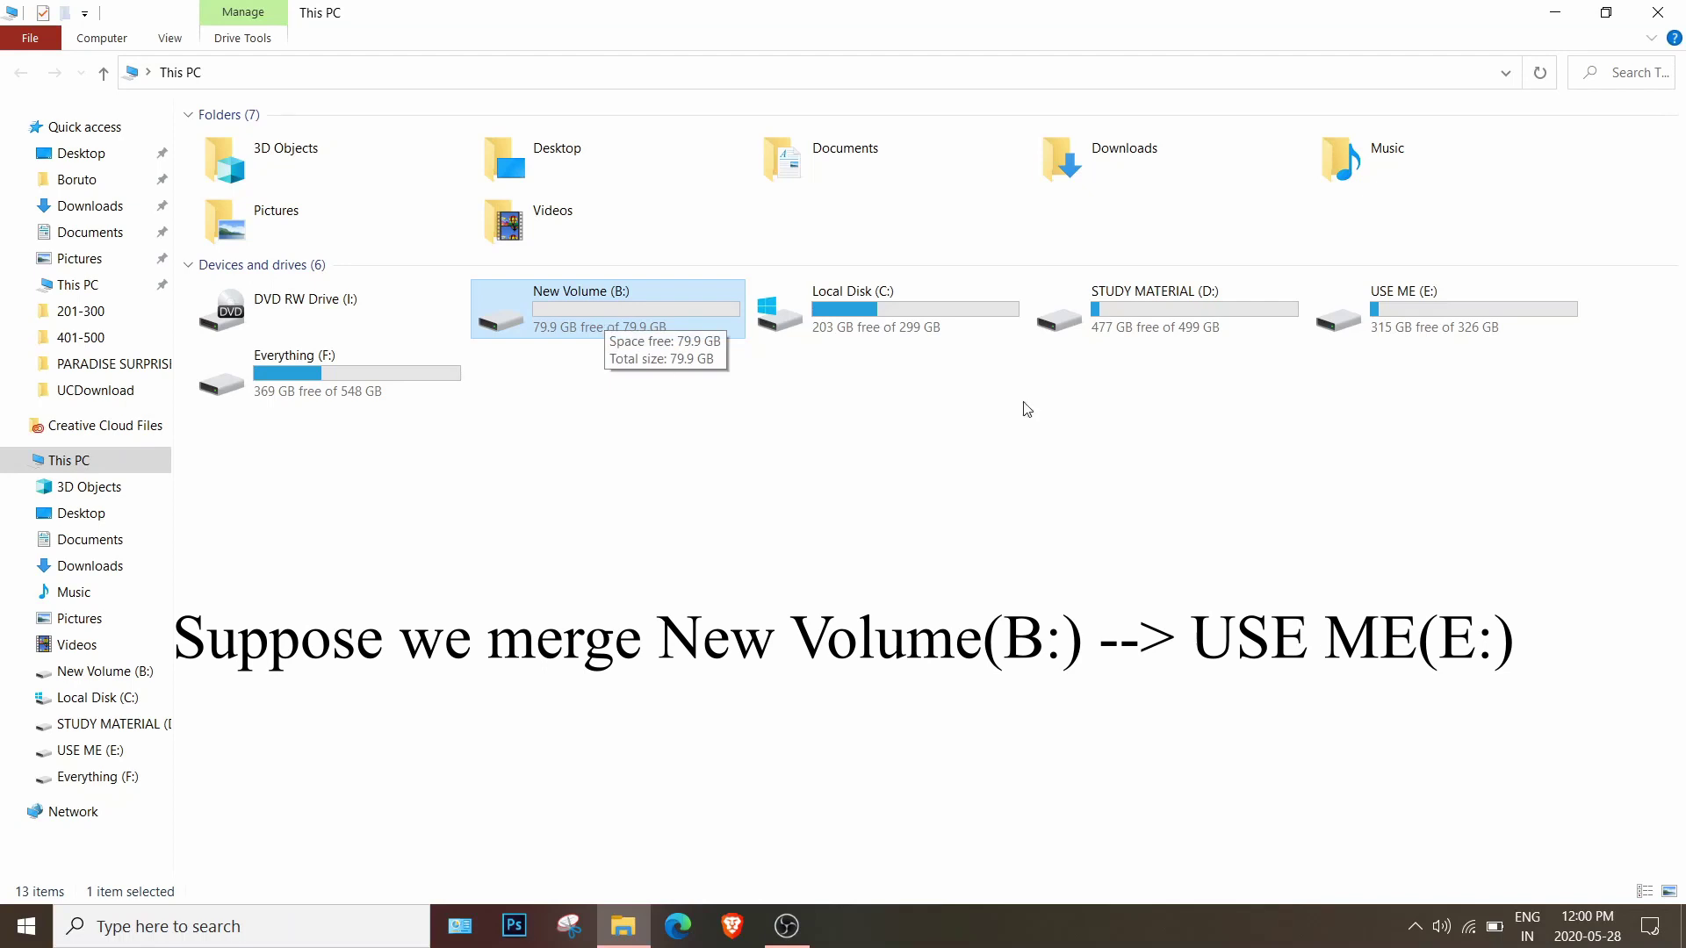
click(1405, 327)
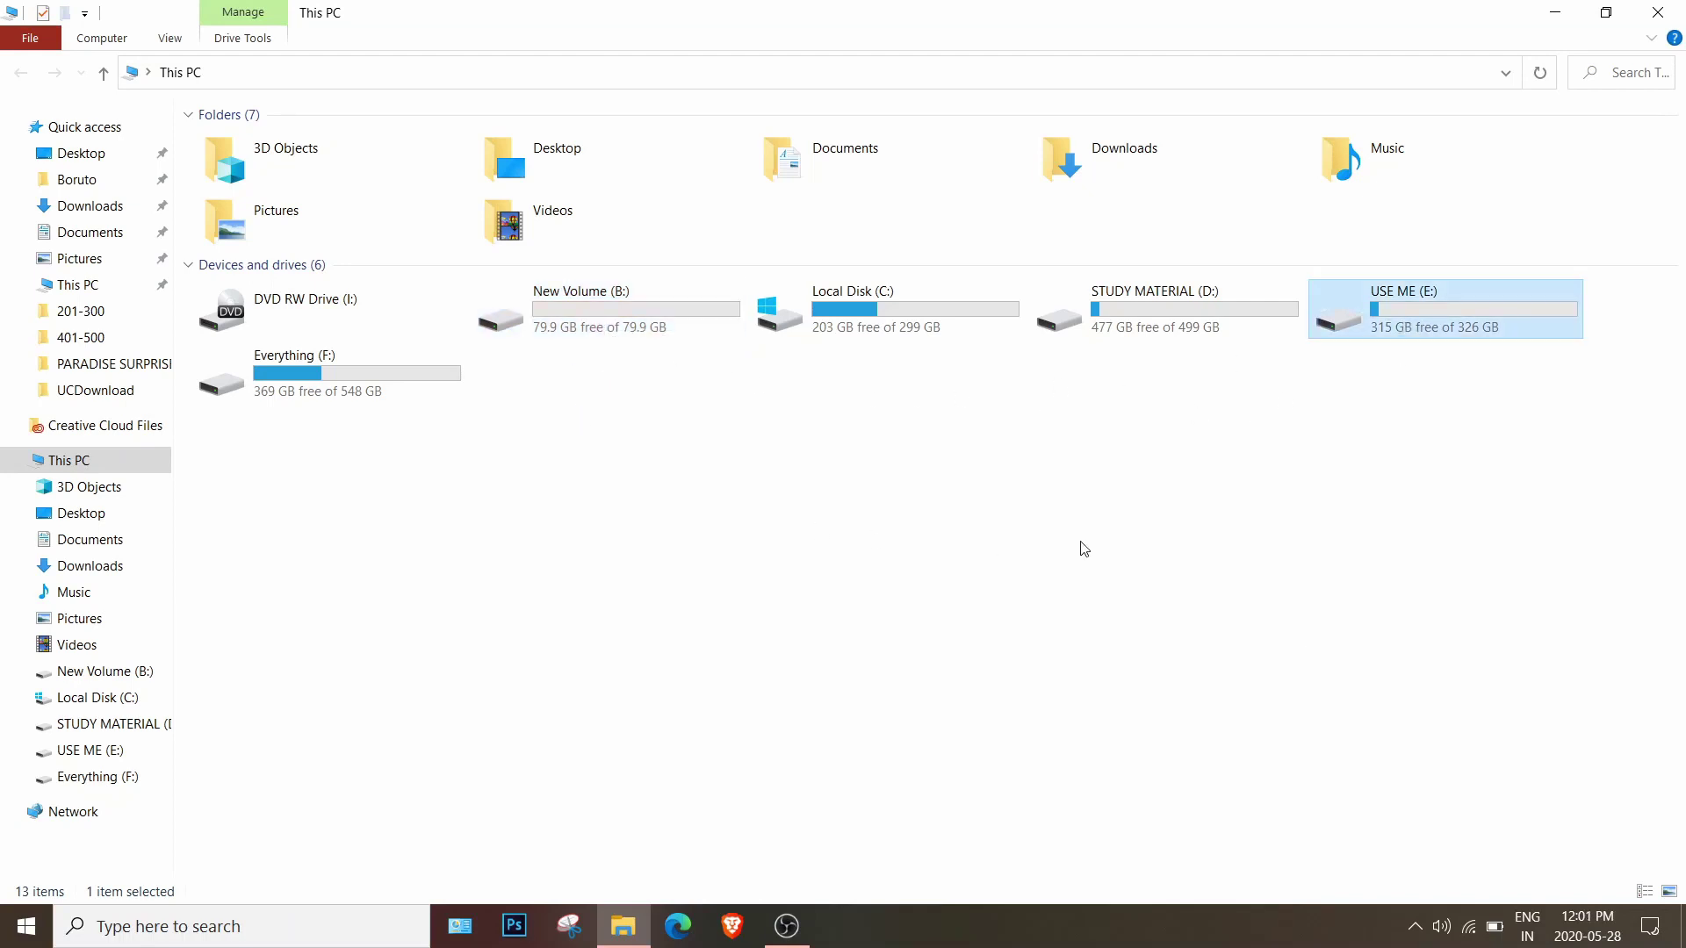
double_click(629, 314)
drag(532, 180, 1262, 757)
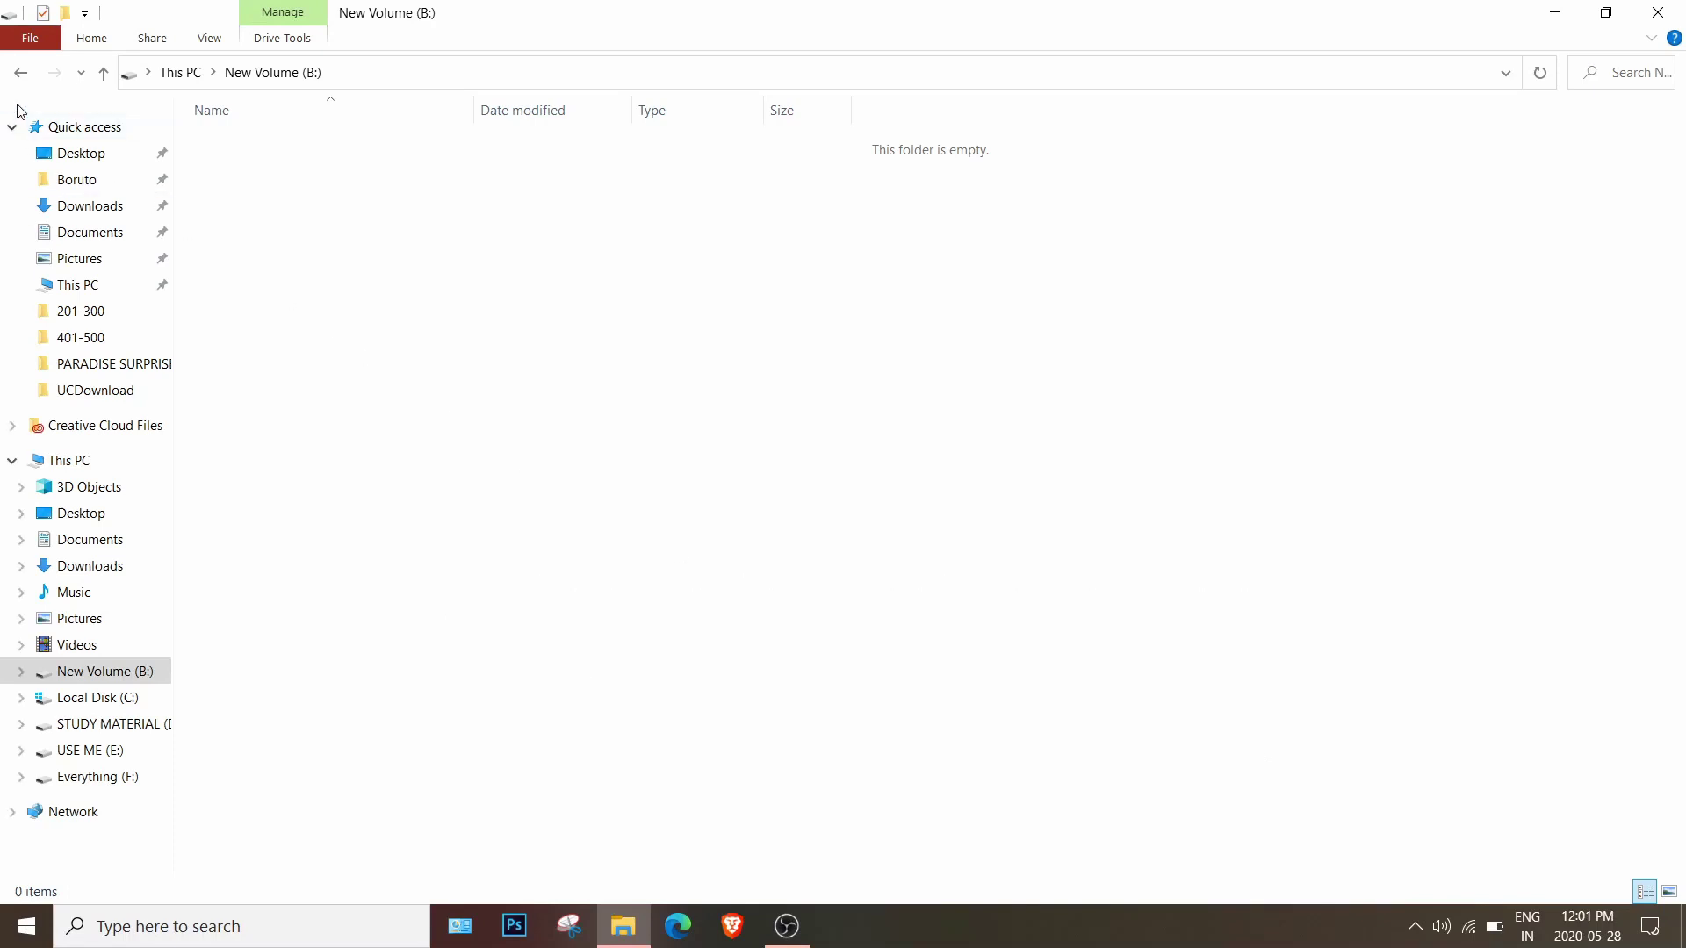
click(21, 74)
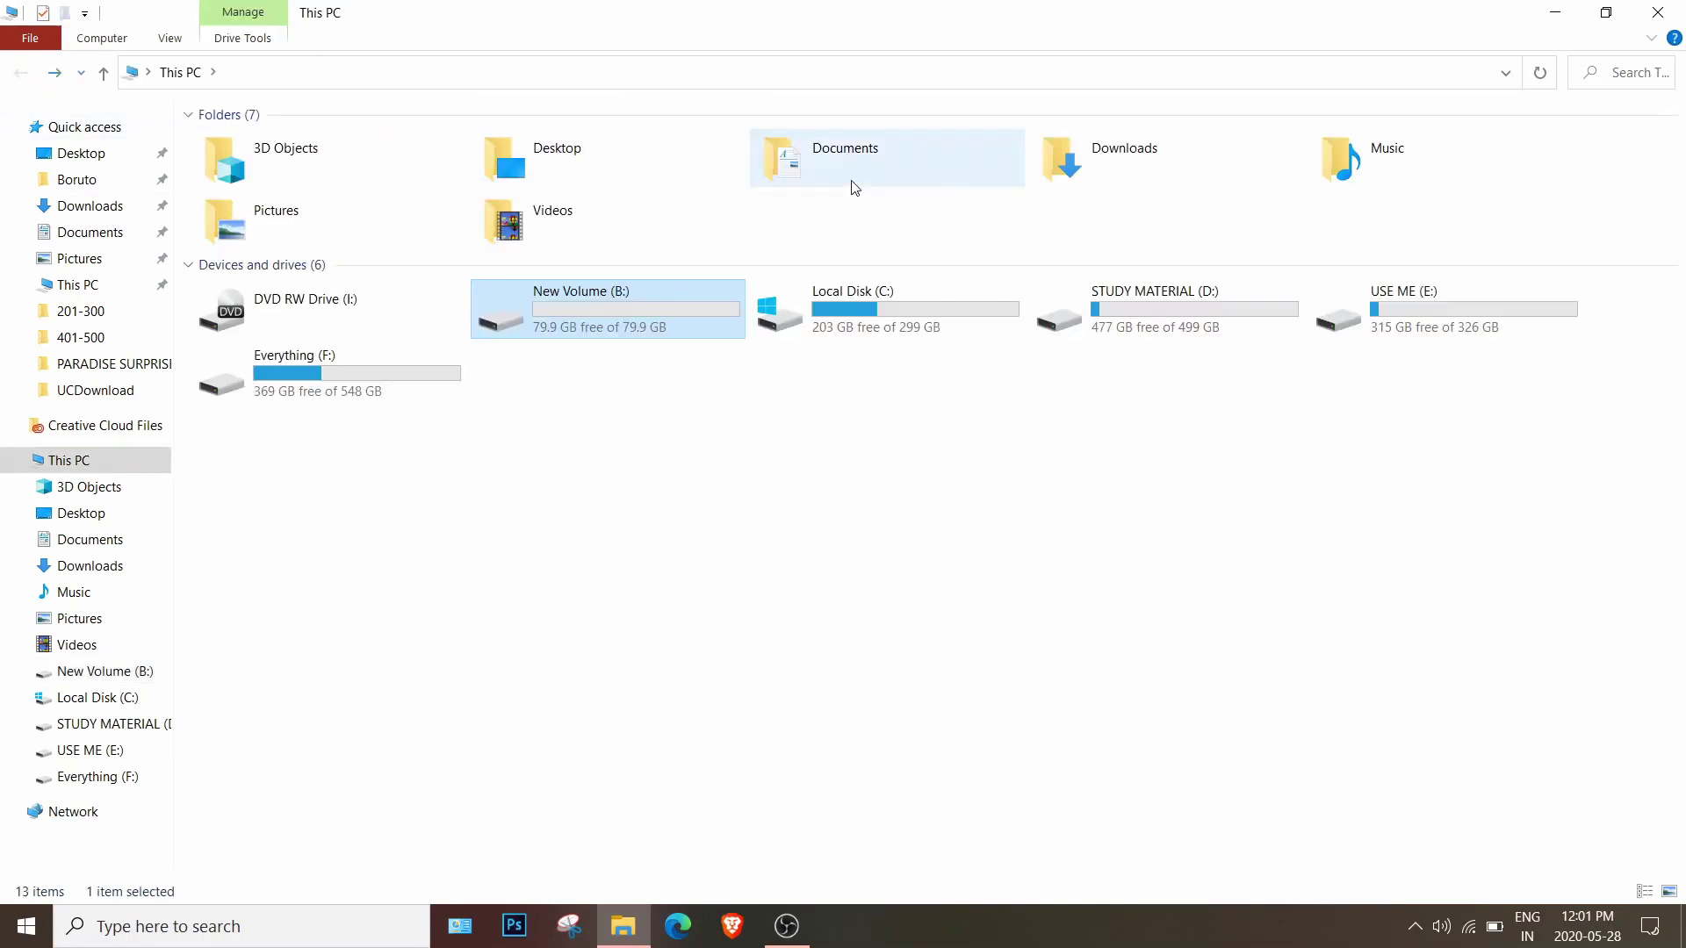
Step: Minimize File Explorer and open Disk Management in a maximized Computer Management window
click(1555, 12)
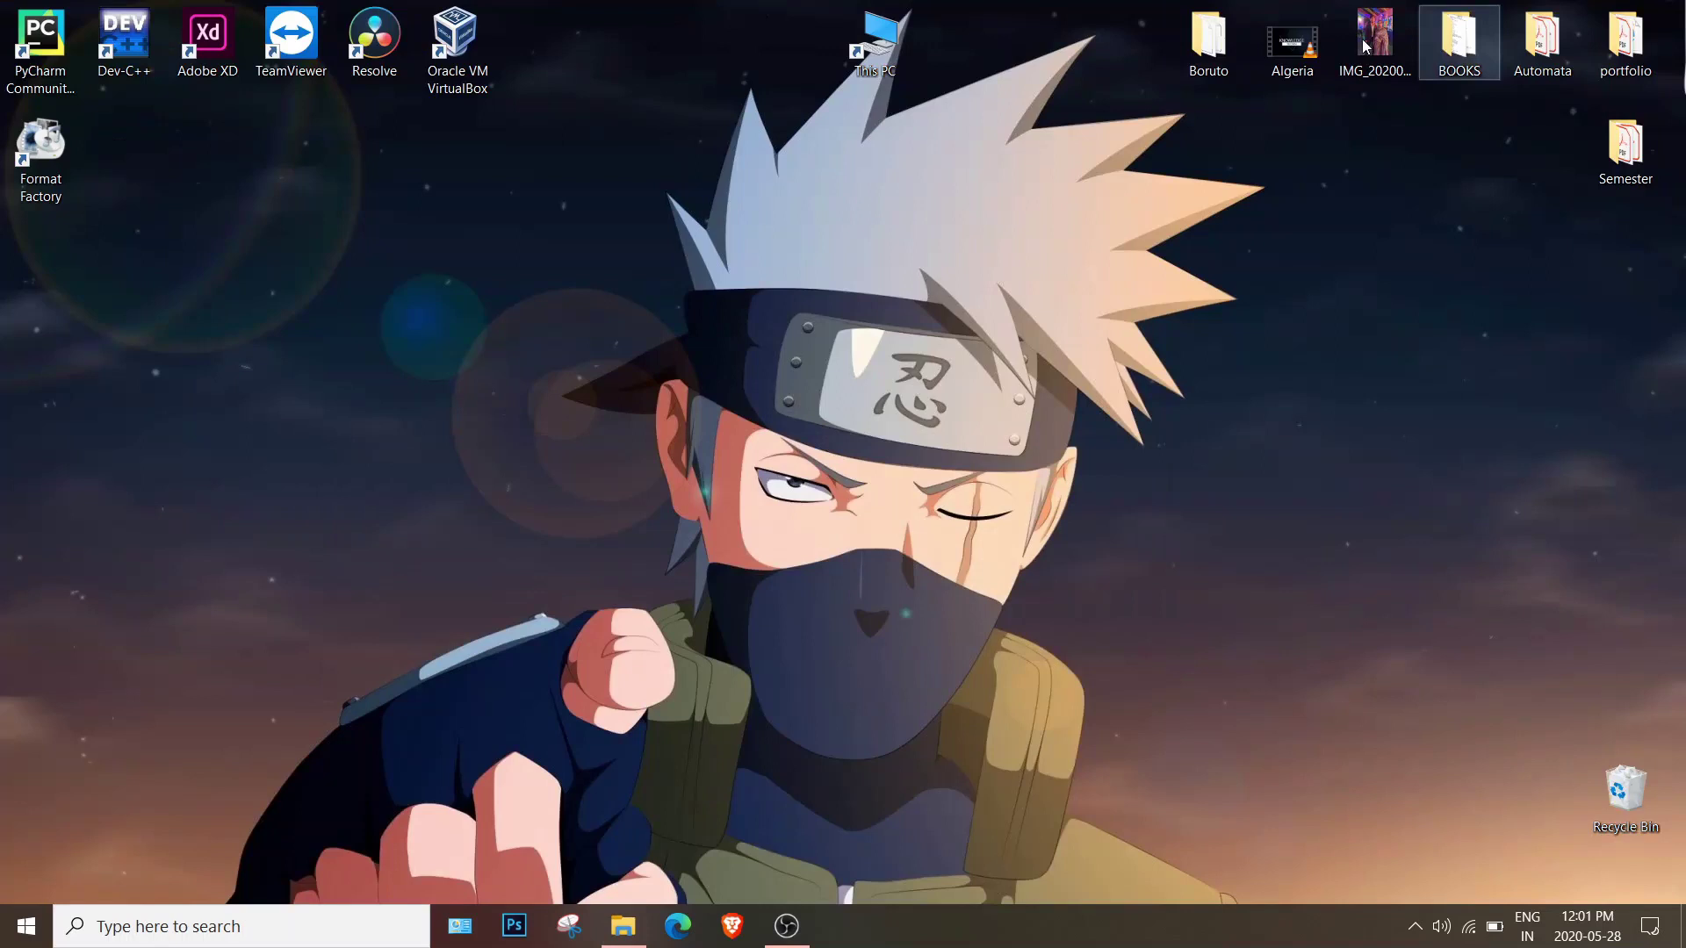
right_click(884, 49)
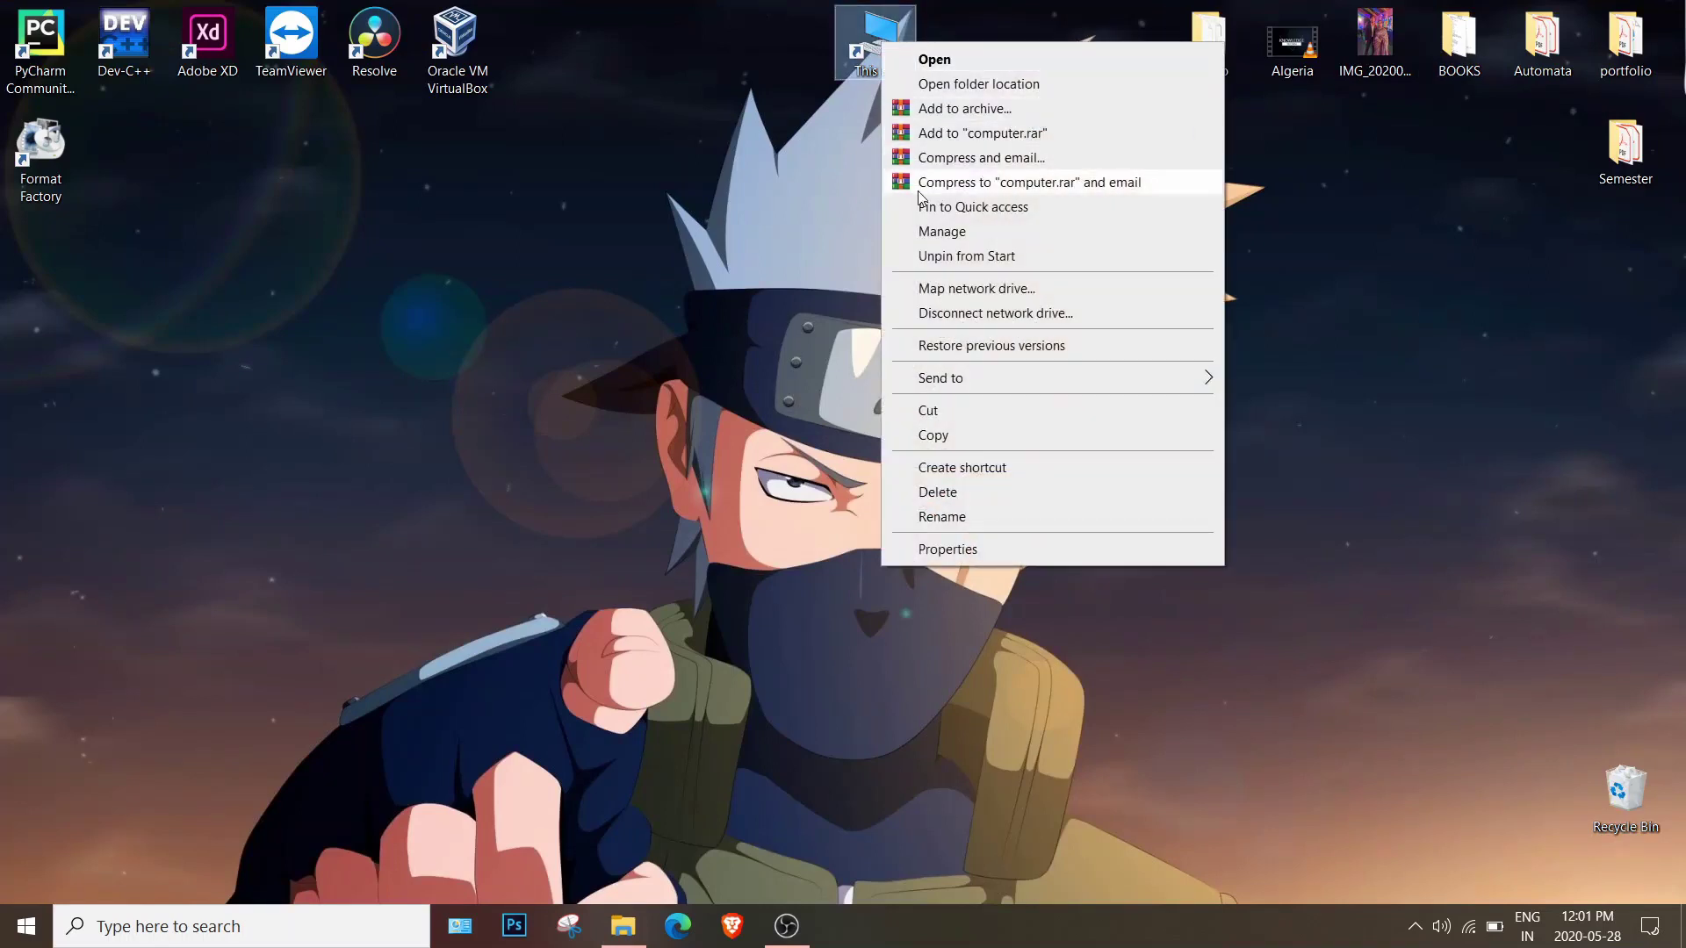
click(942, 231)
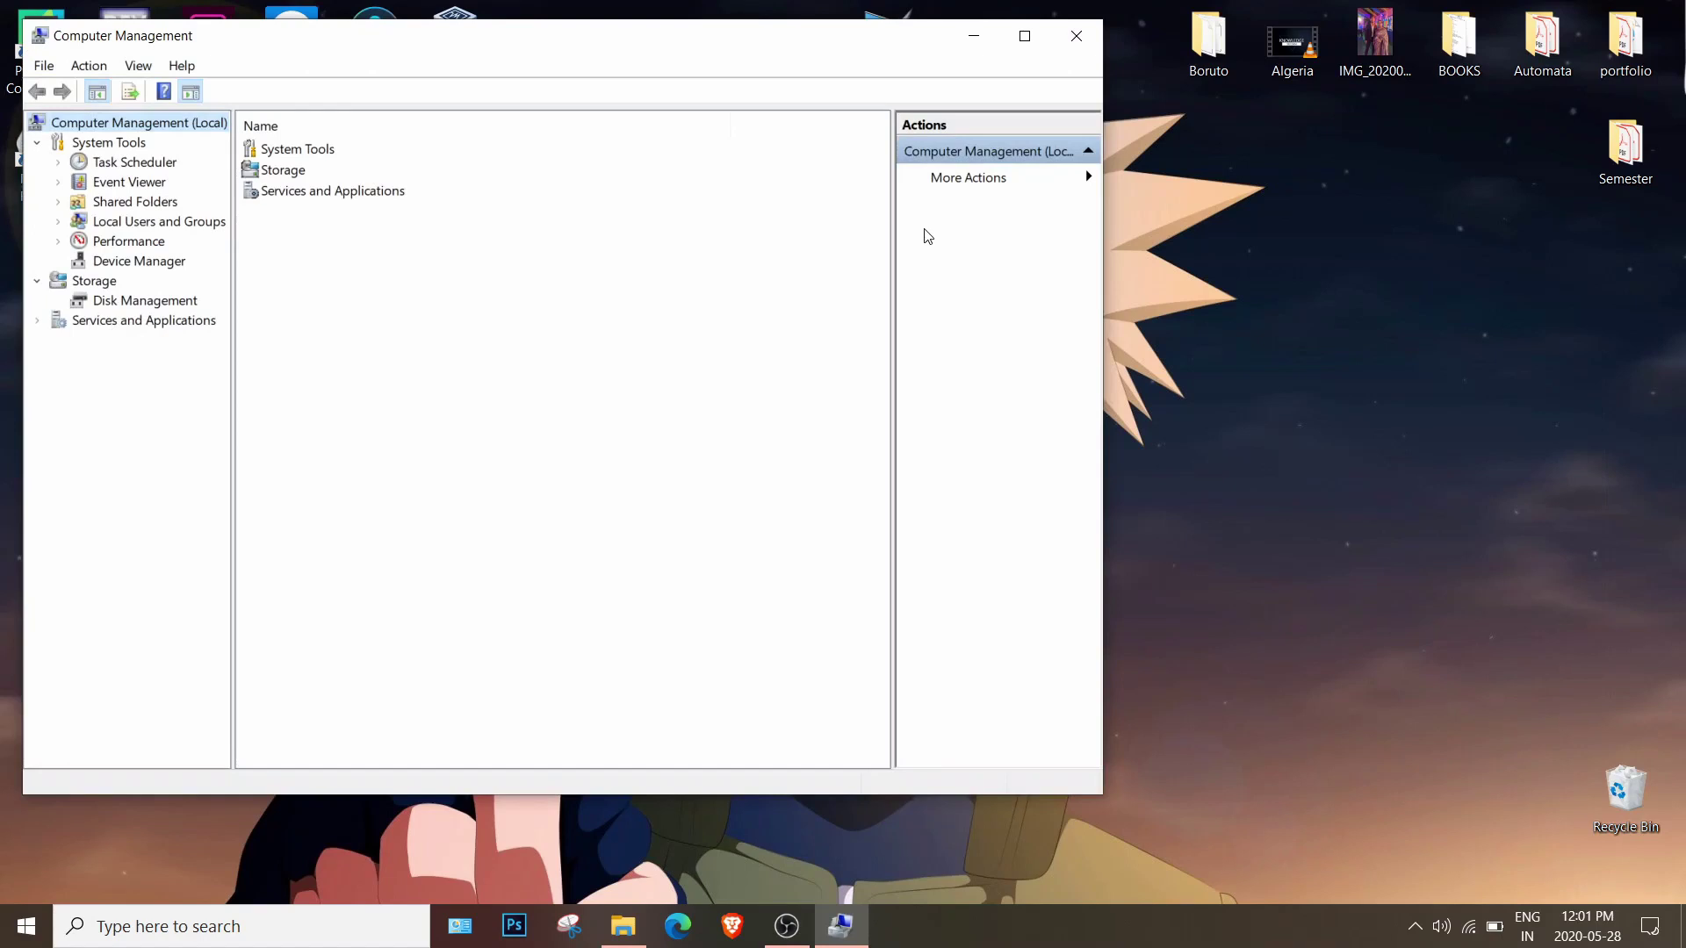
click(1024, 36)
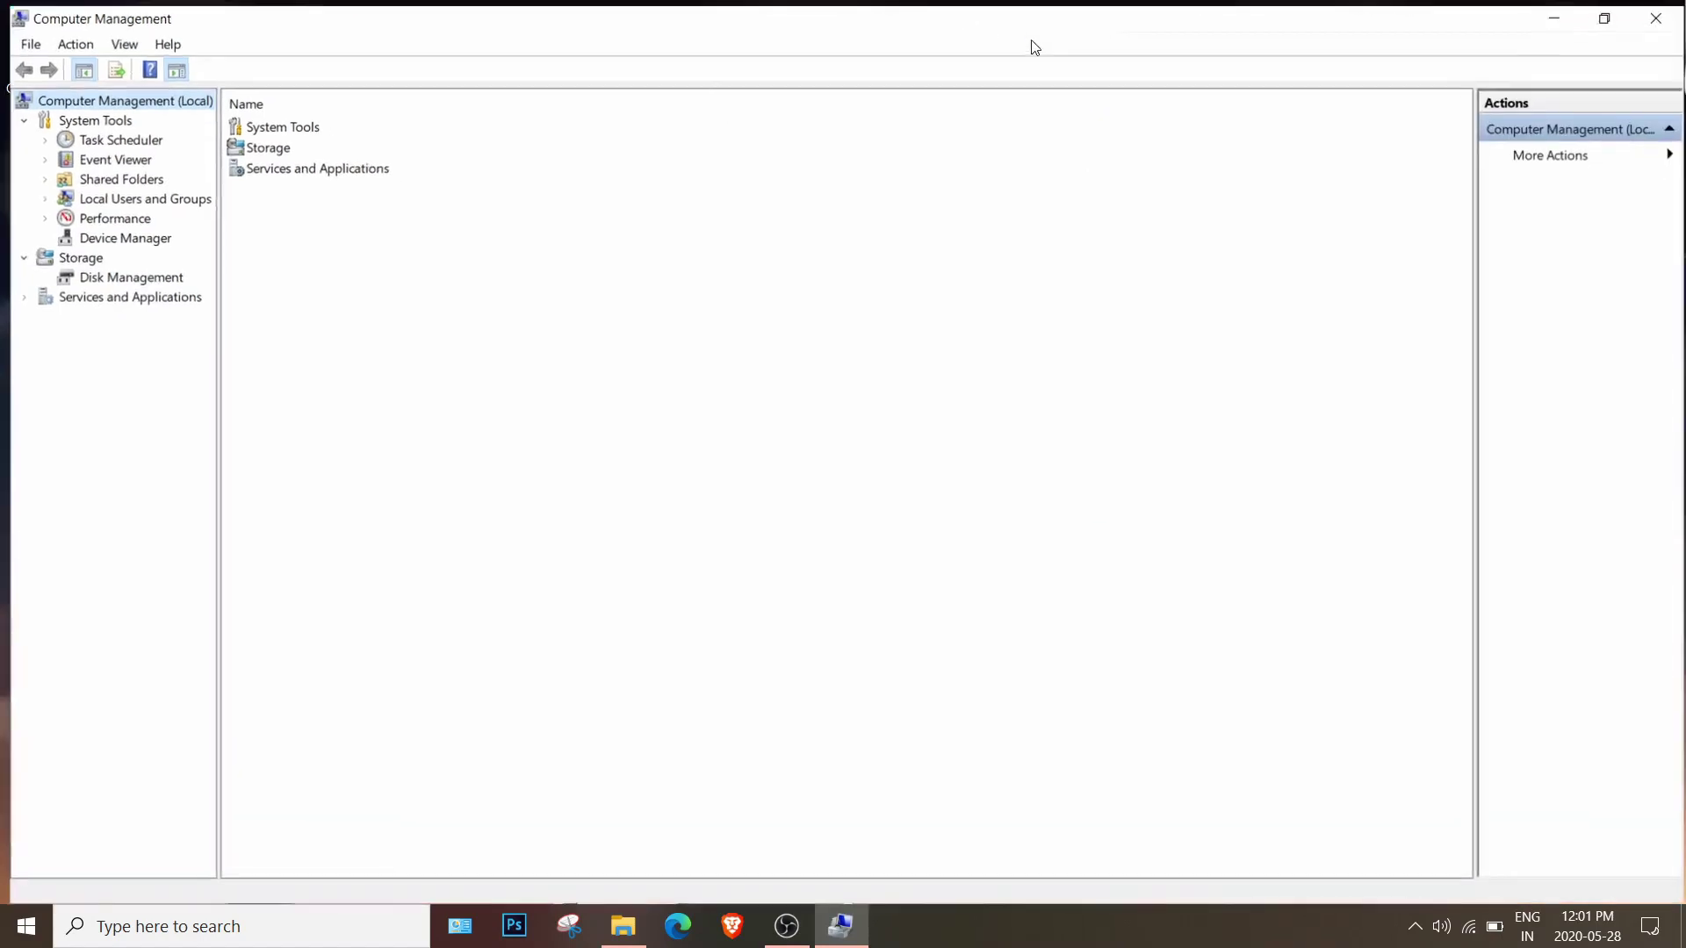
click(150, 276)
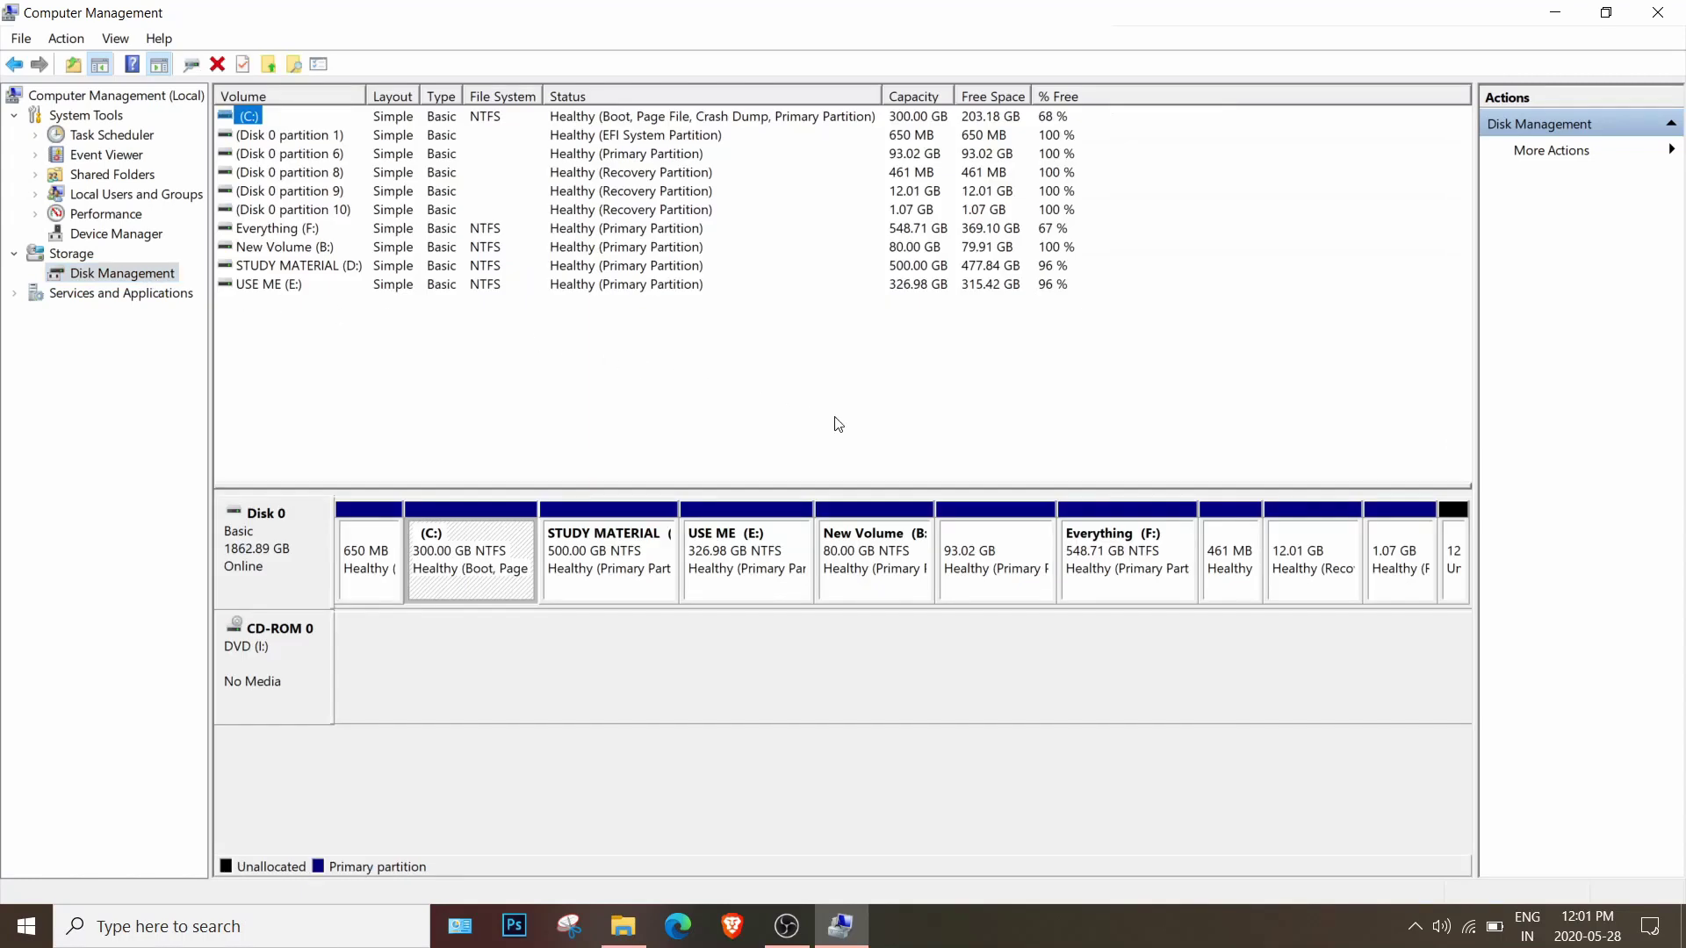
Step: Delete the New Volume (B:) partition from Disk 0 and accept the erasure of its data
click(885, 598)
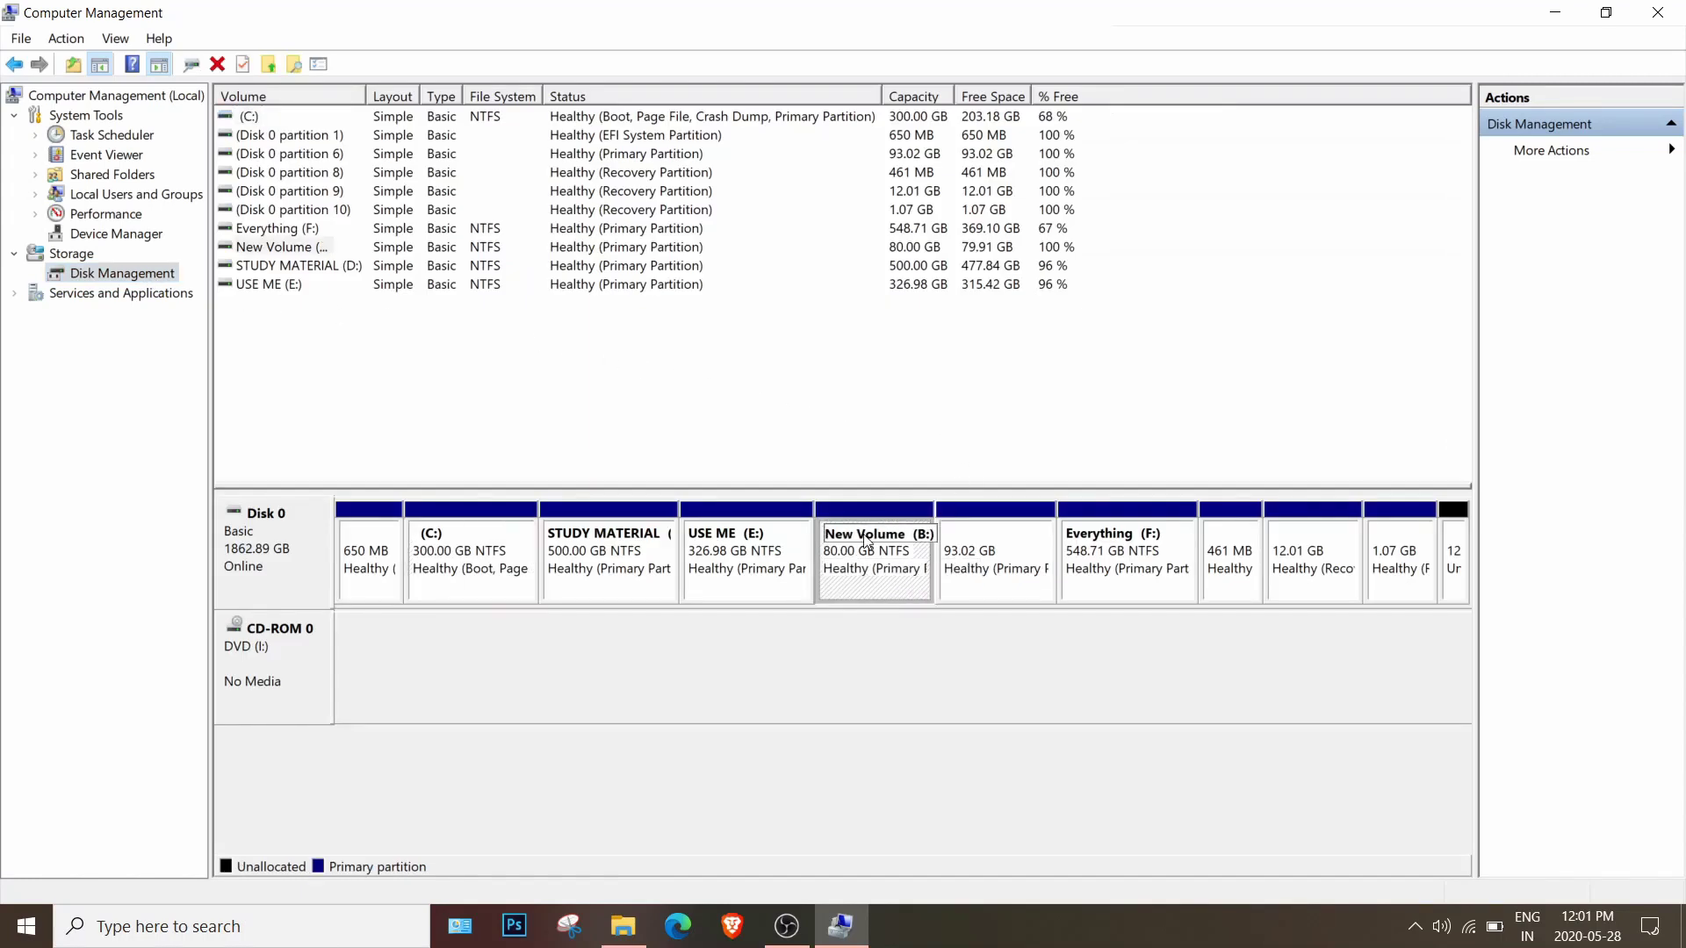
right_click(860, 587)
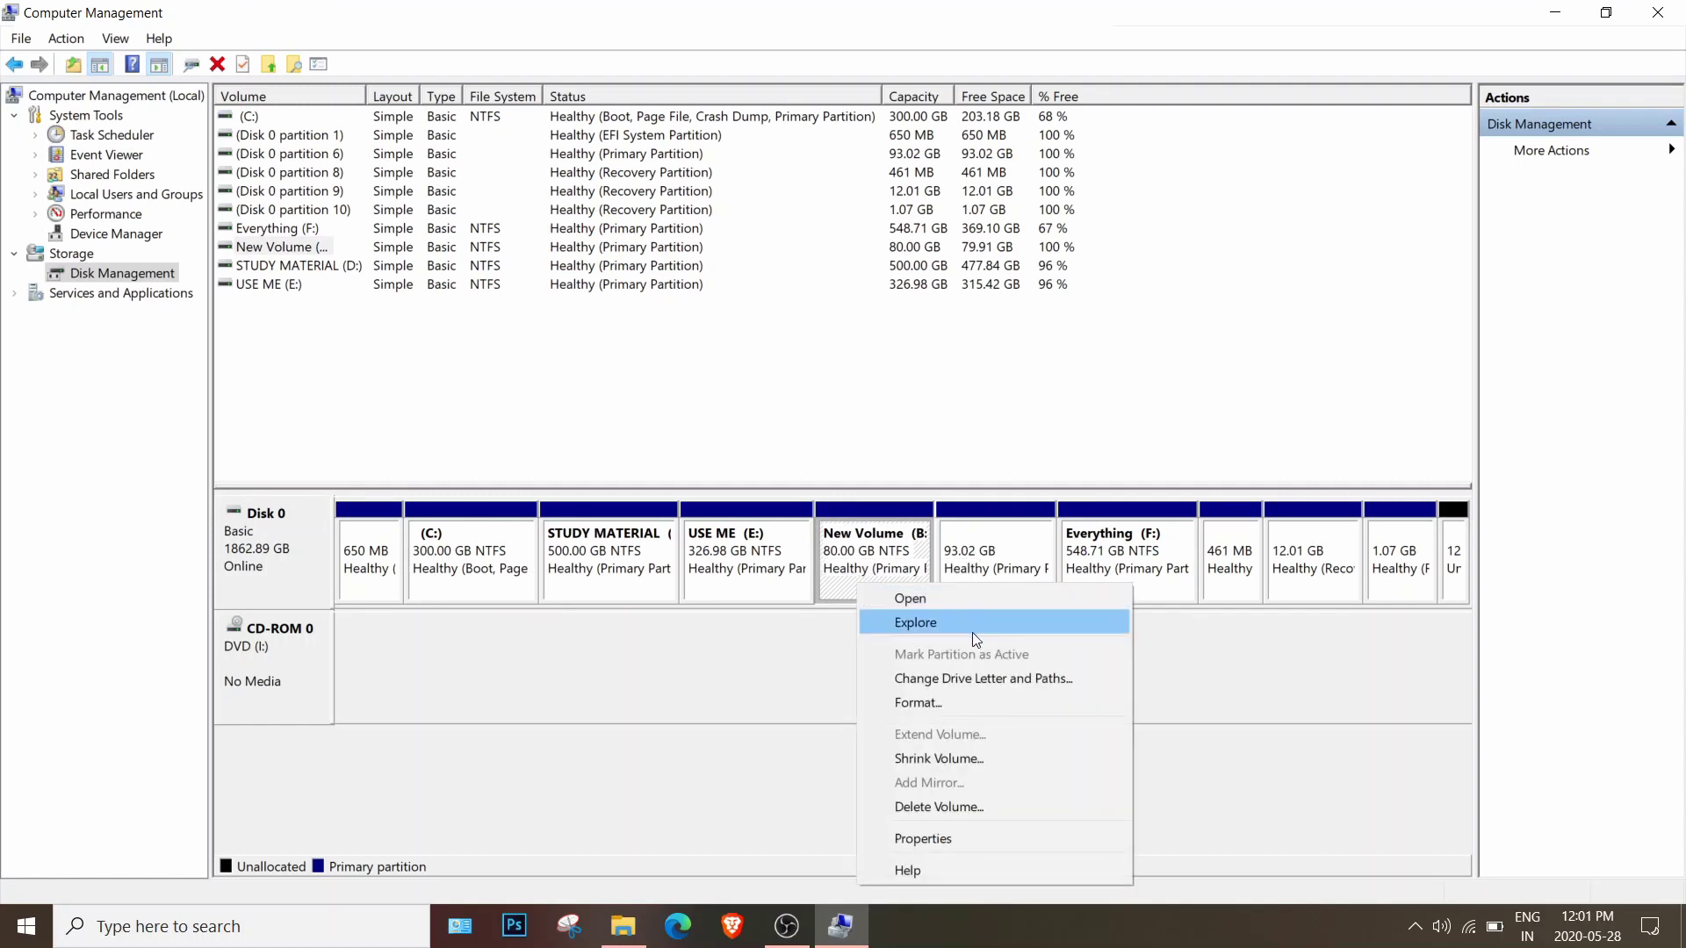
click(986, 805)
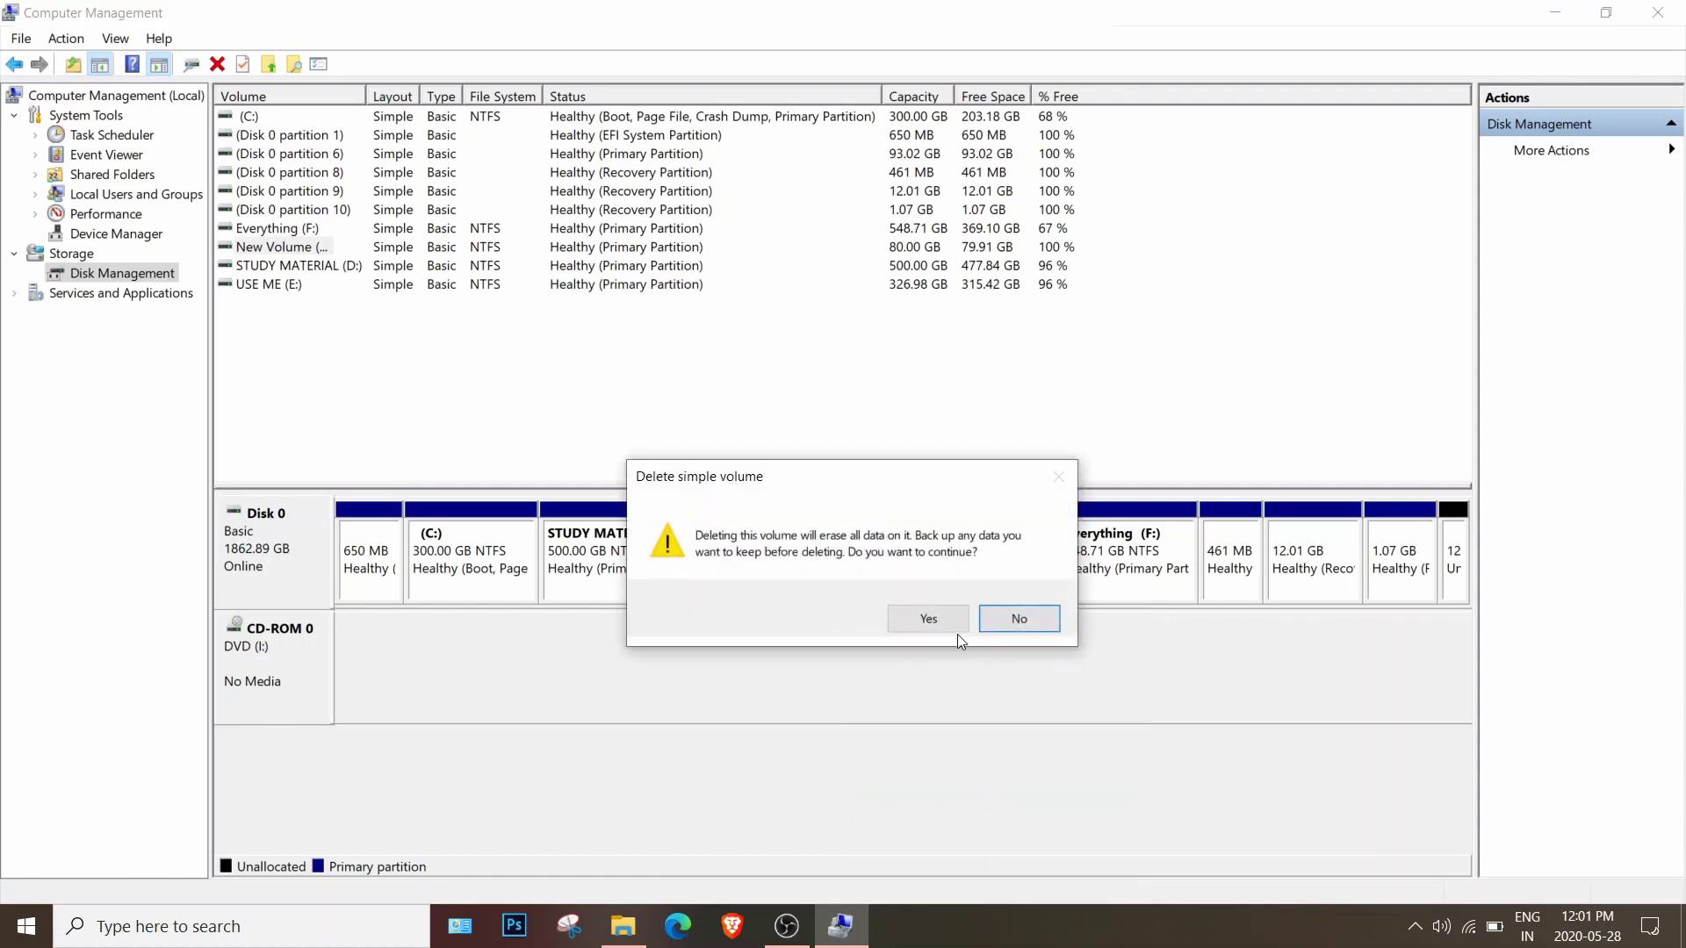
click(950, 625)
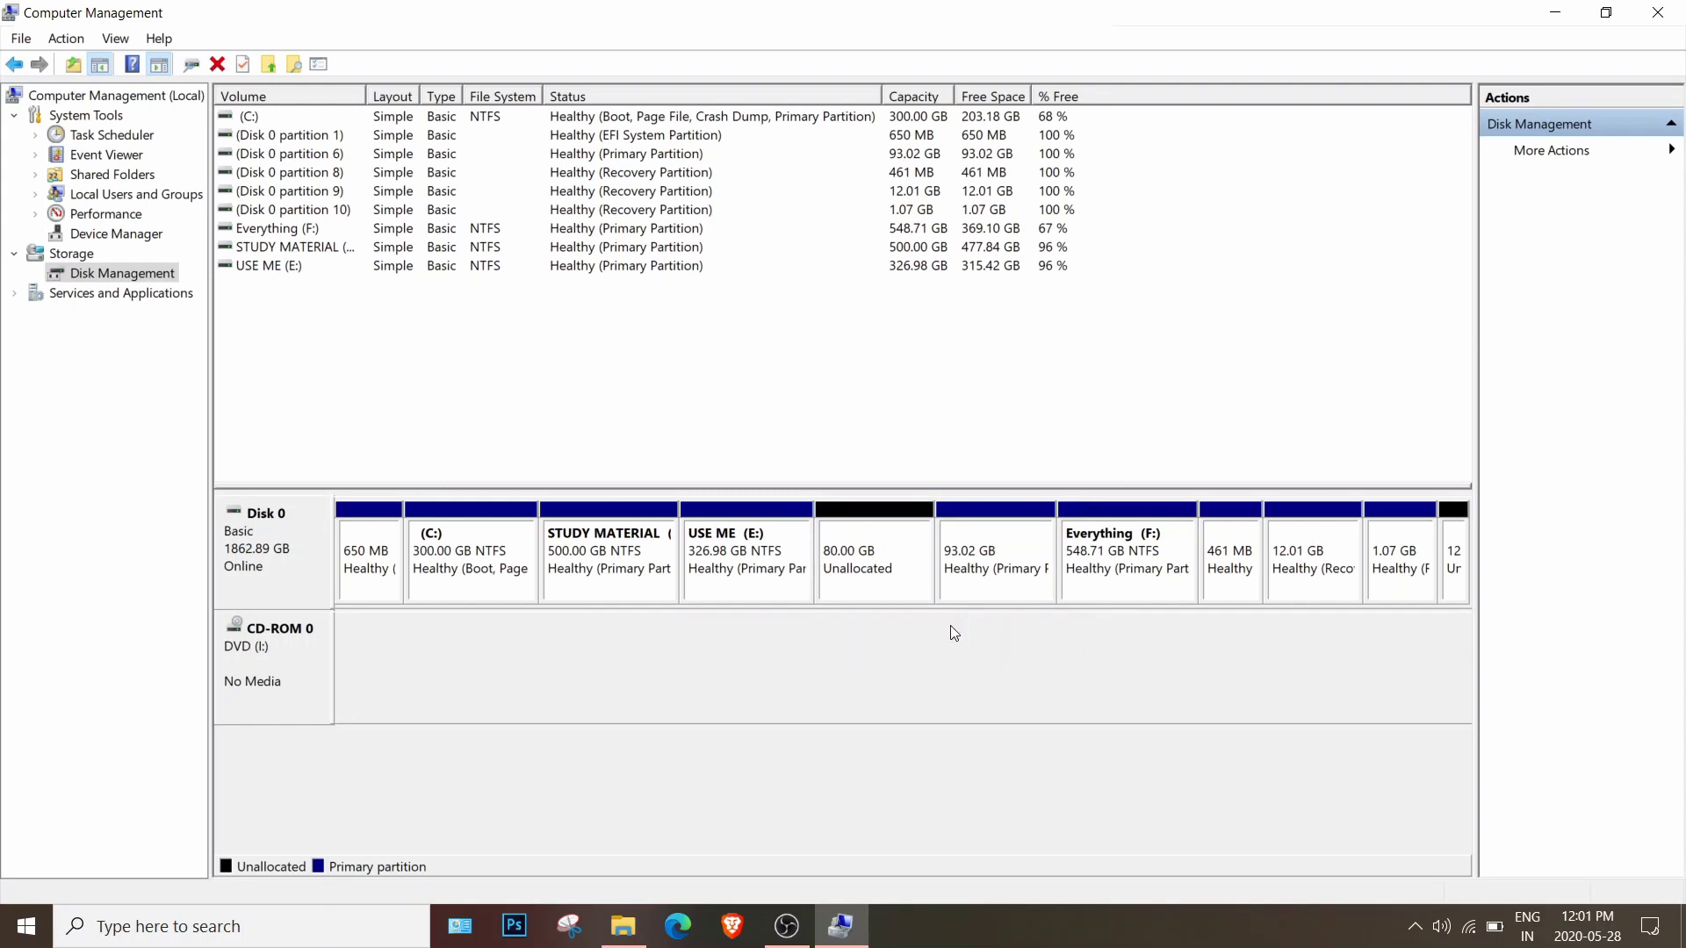
Step: Extend the USE ME (E:) volume with the full 81919 MB of adjacent unallocated space on Disk 0
click(878, 575)
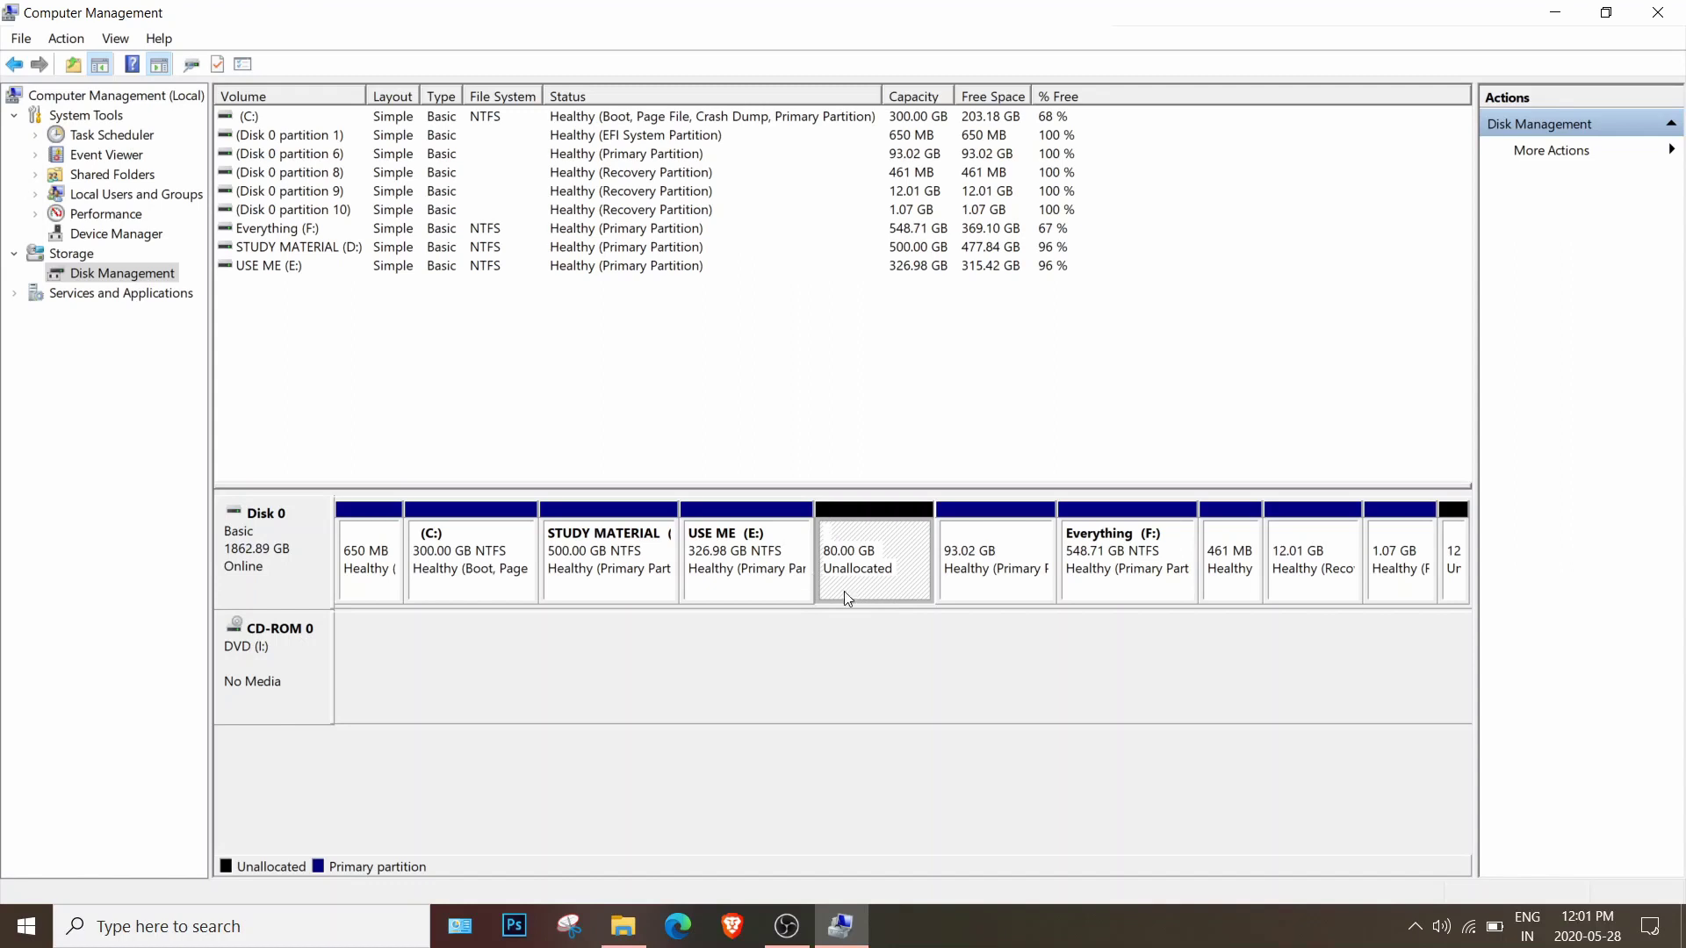
click(748, 593)
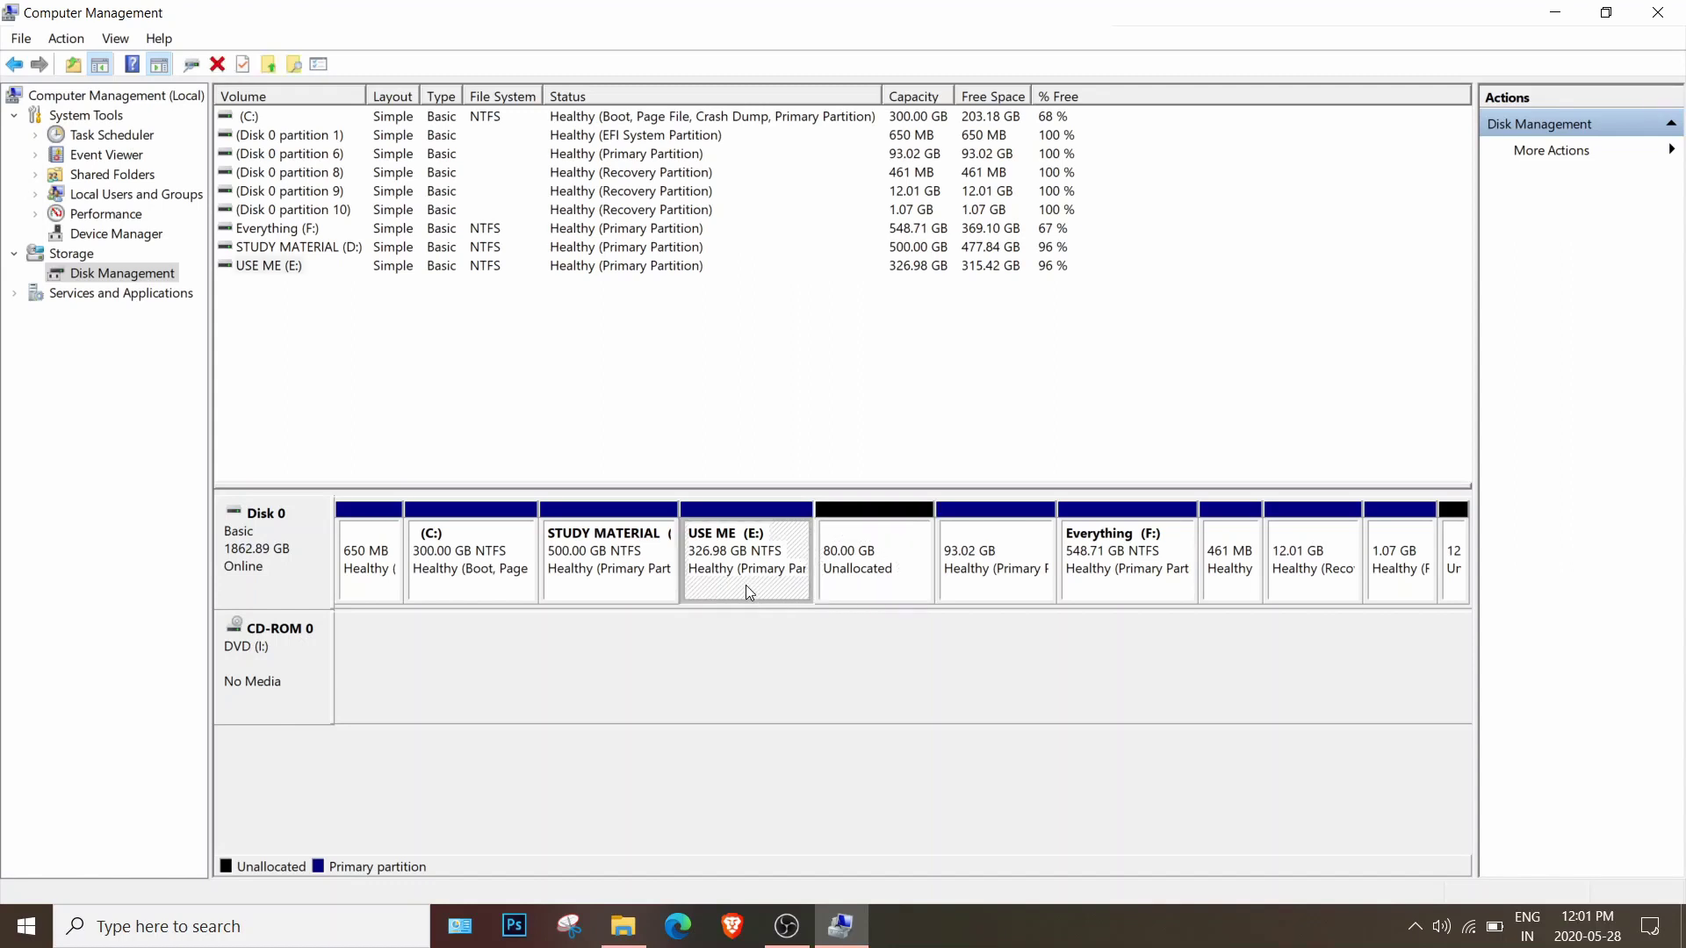
right_click(749, 593)
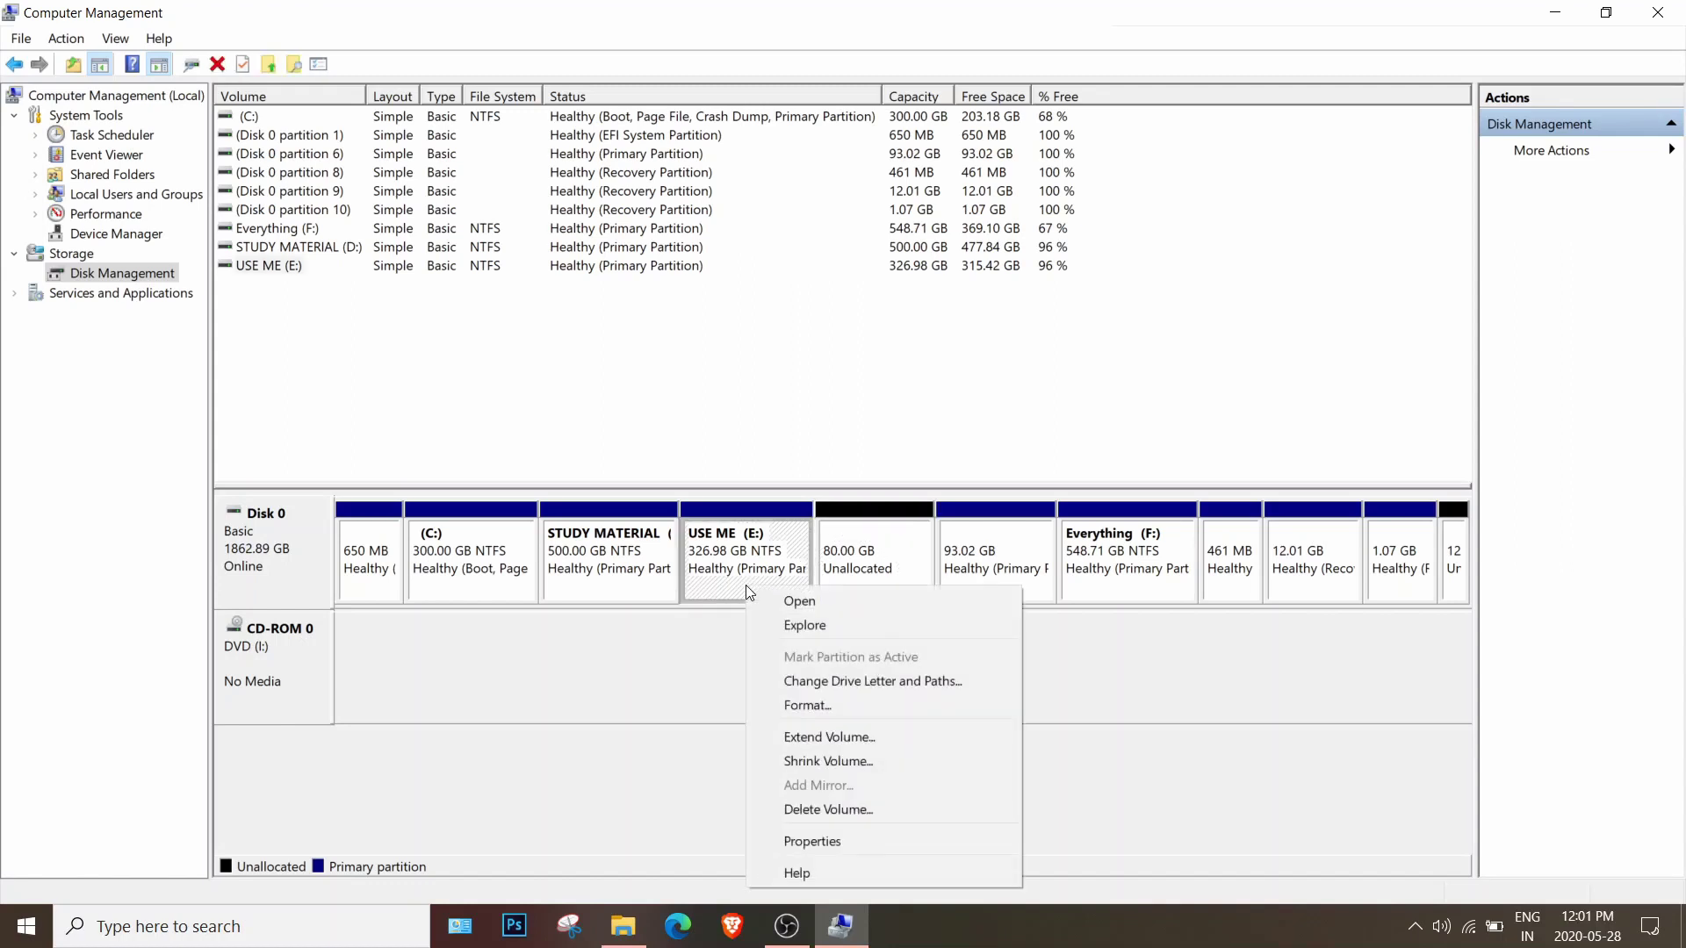
click(857, 737)
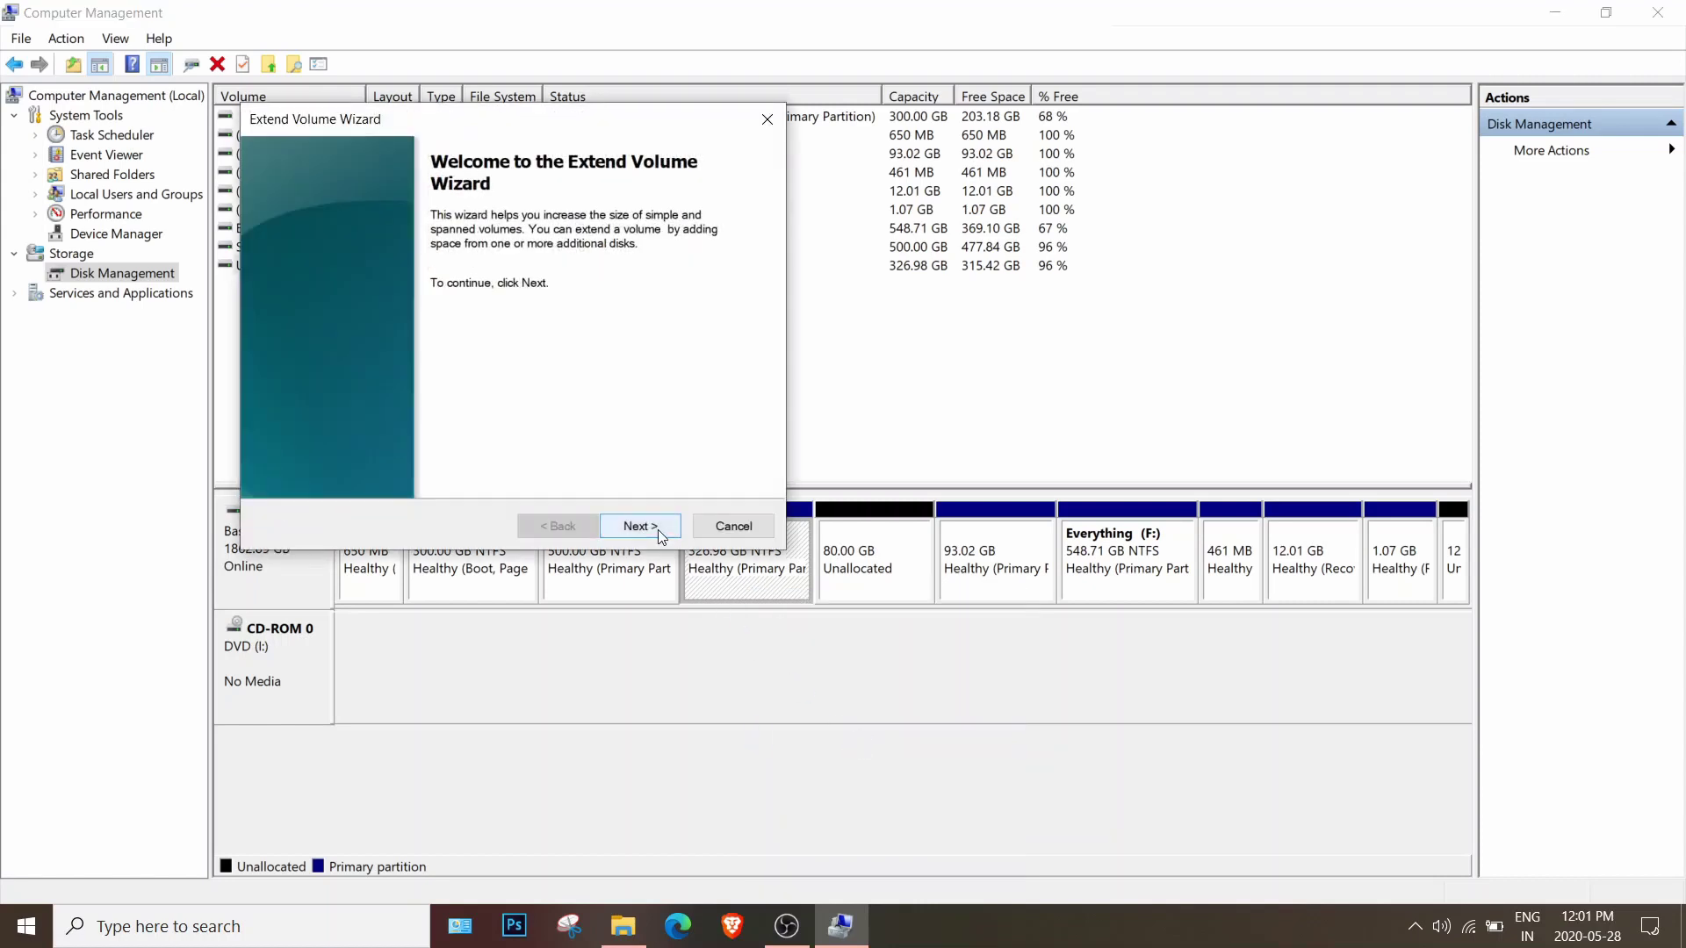
click(659, 529)
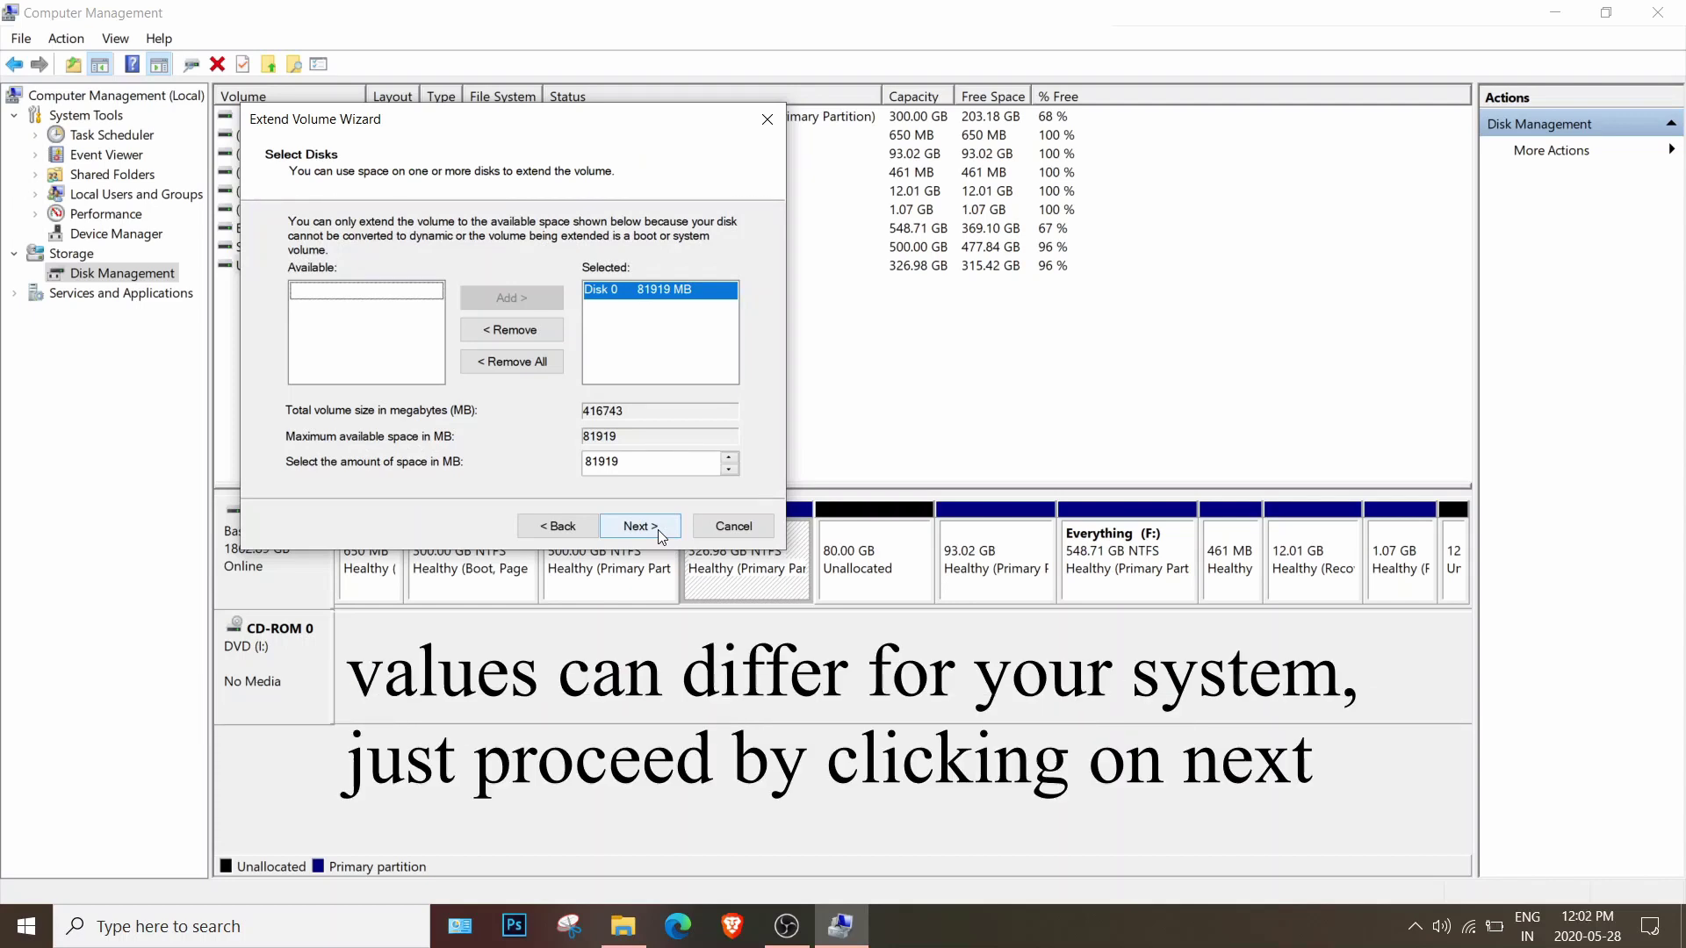
click(661, 536)
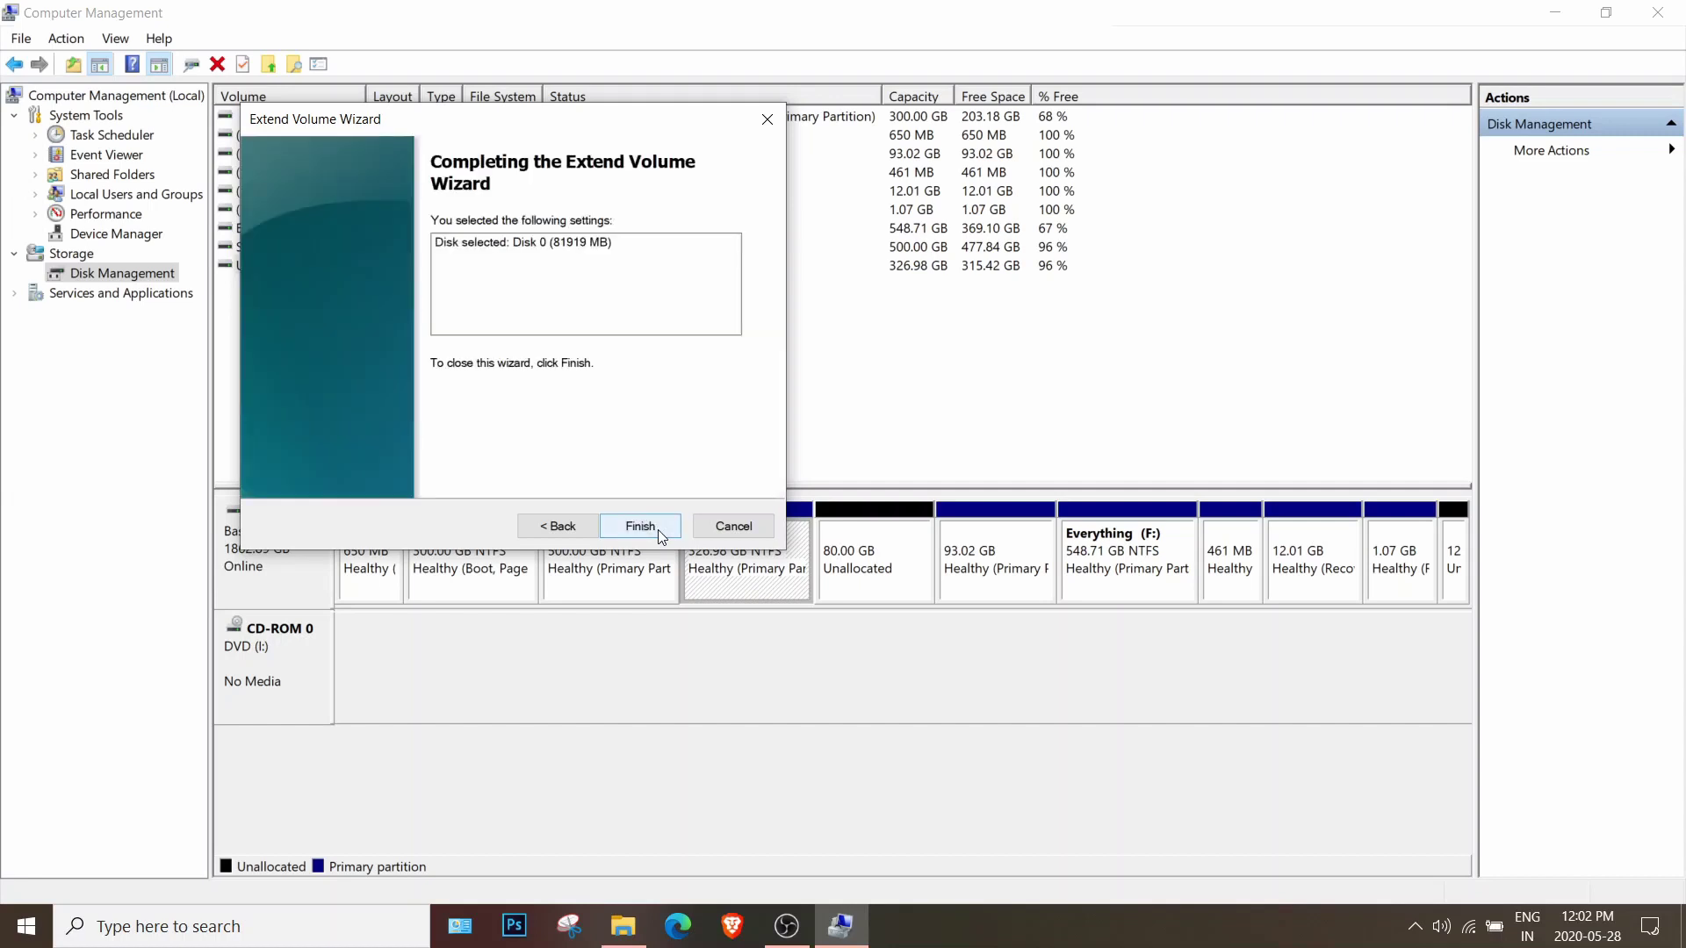
click(663, 536)
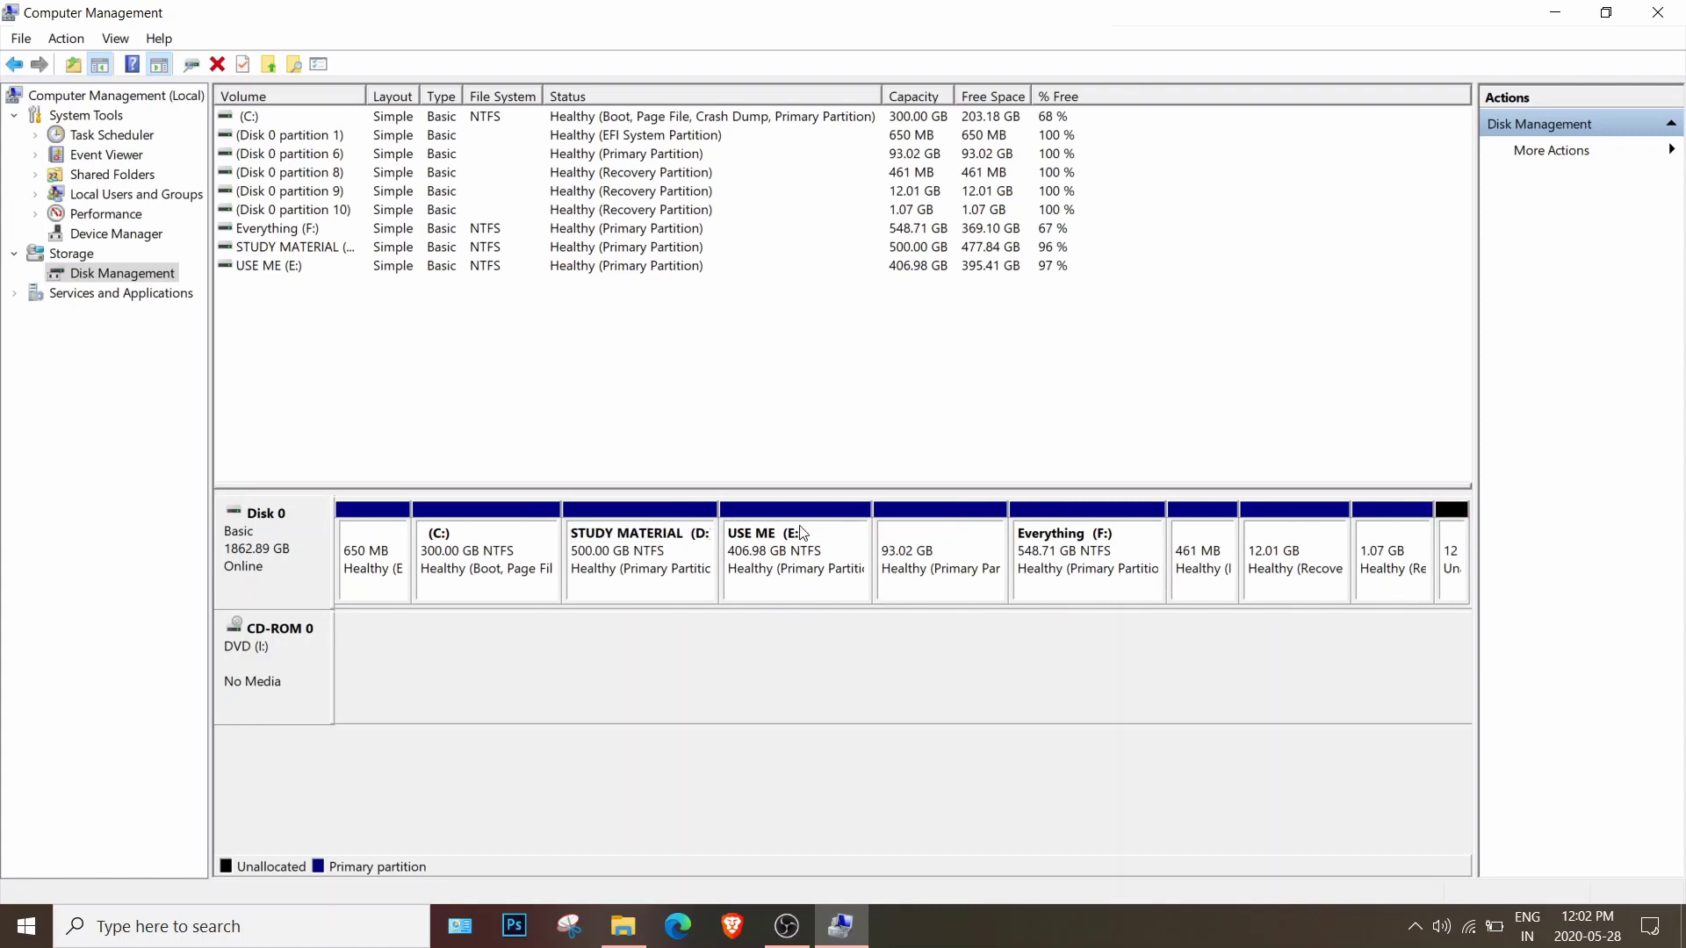
Step: Check the extended USE ME (E:) volume on Disk 0, minimize Computer Management, and open This PC to review the drives
click(741, 563)
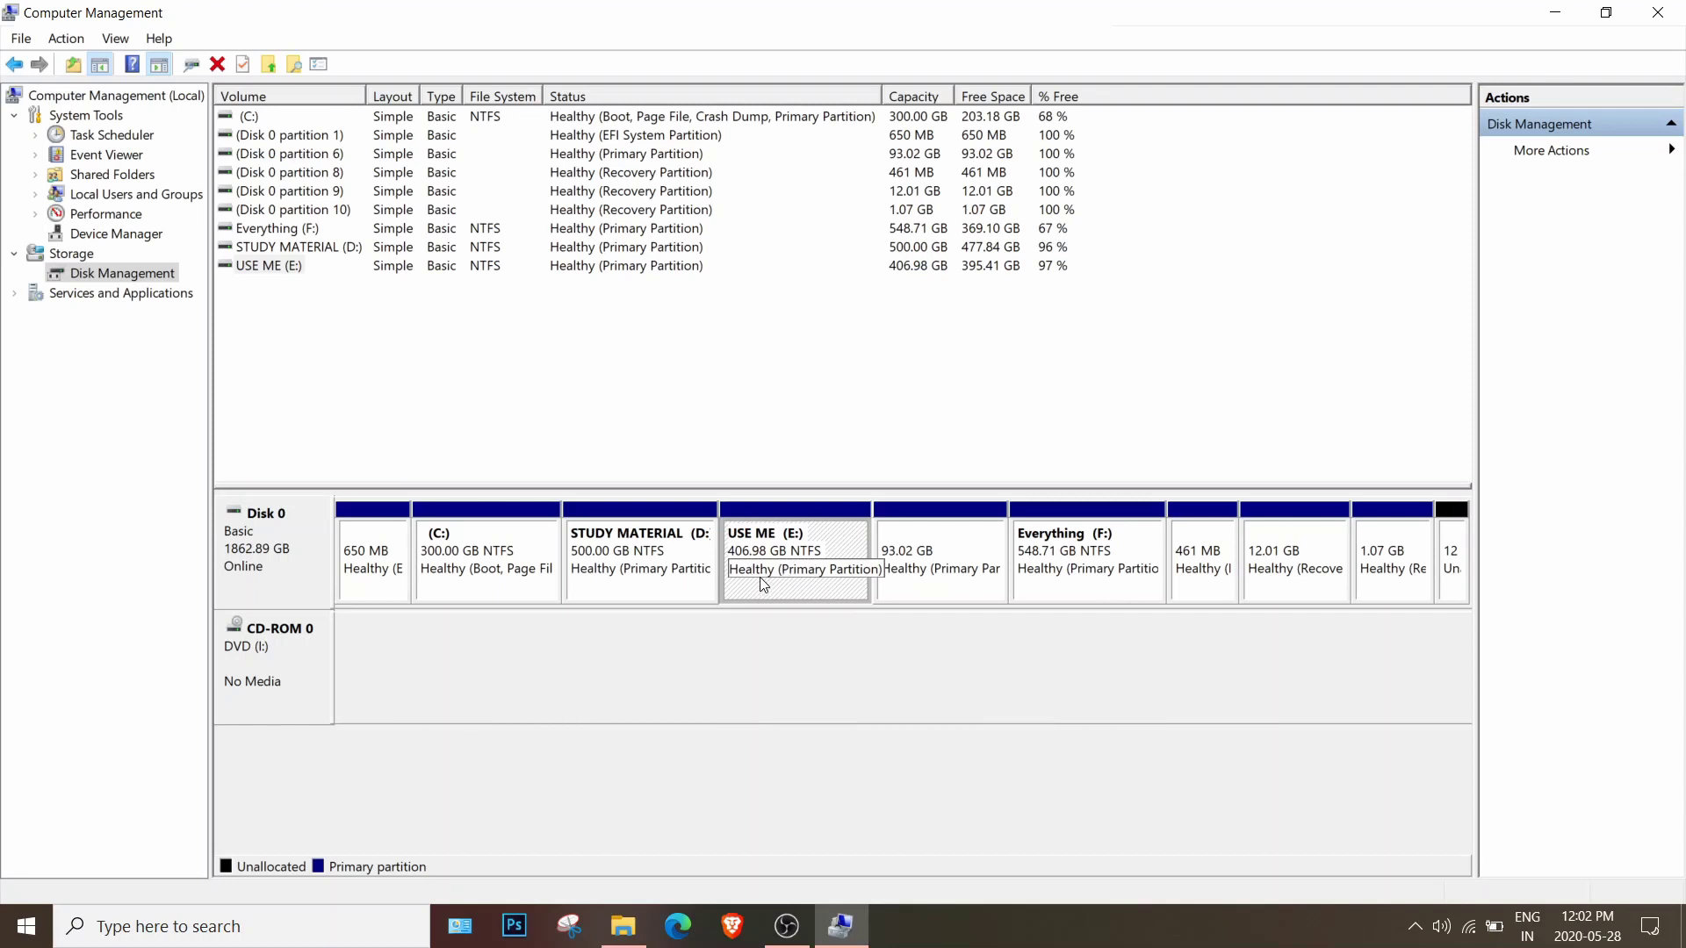
click(802, 651)
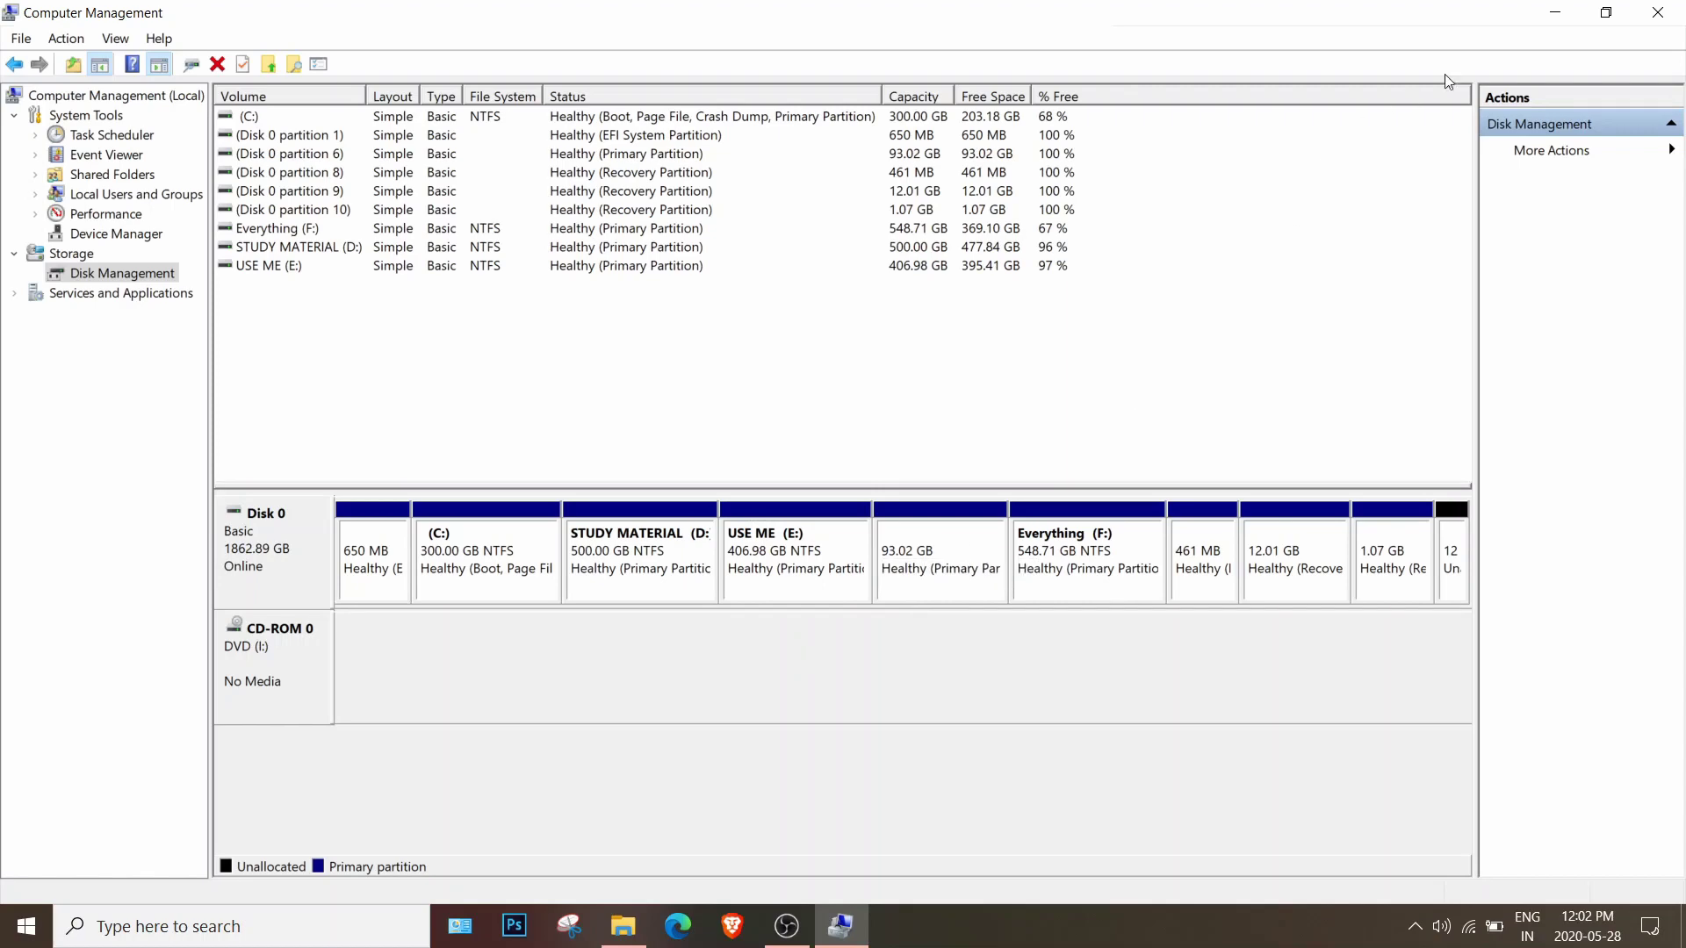
click(1555, 12)
double_click(874, 48)
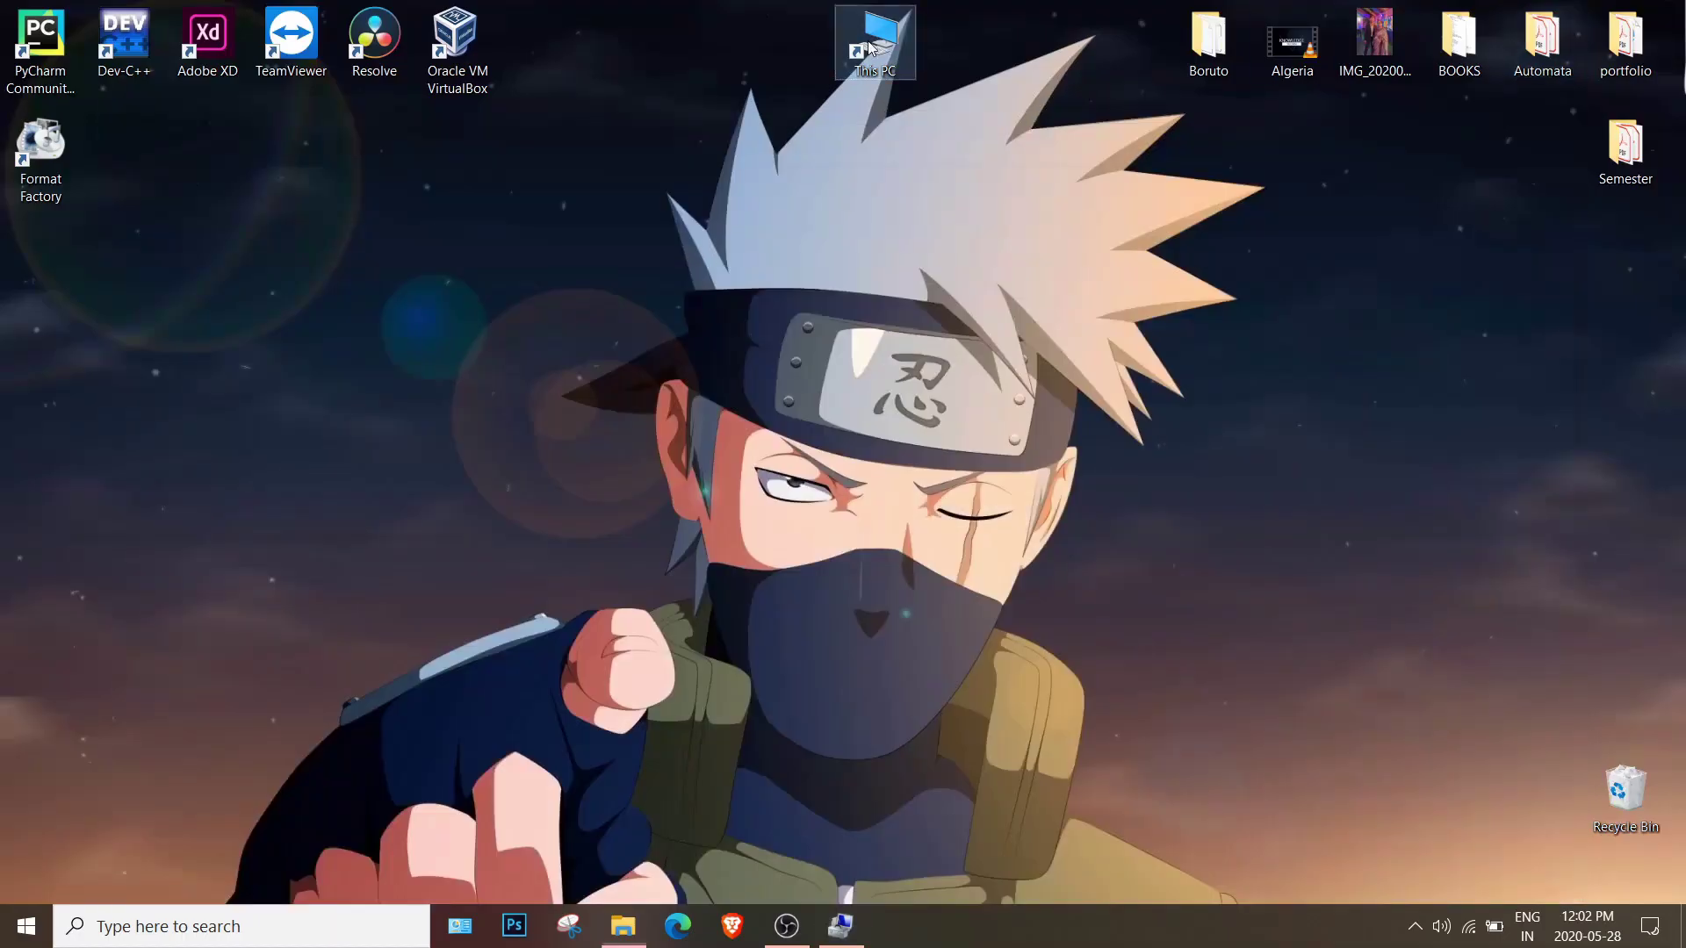
click(1488, 202)
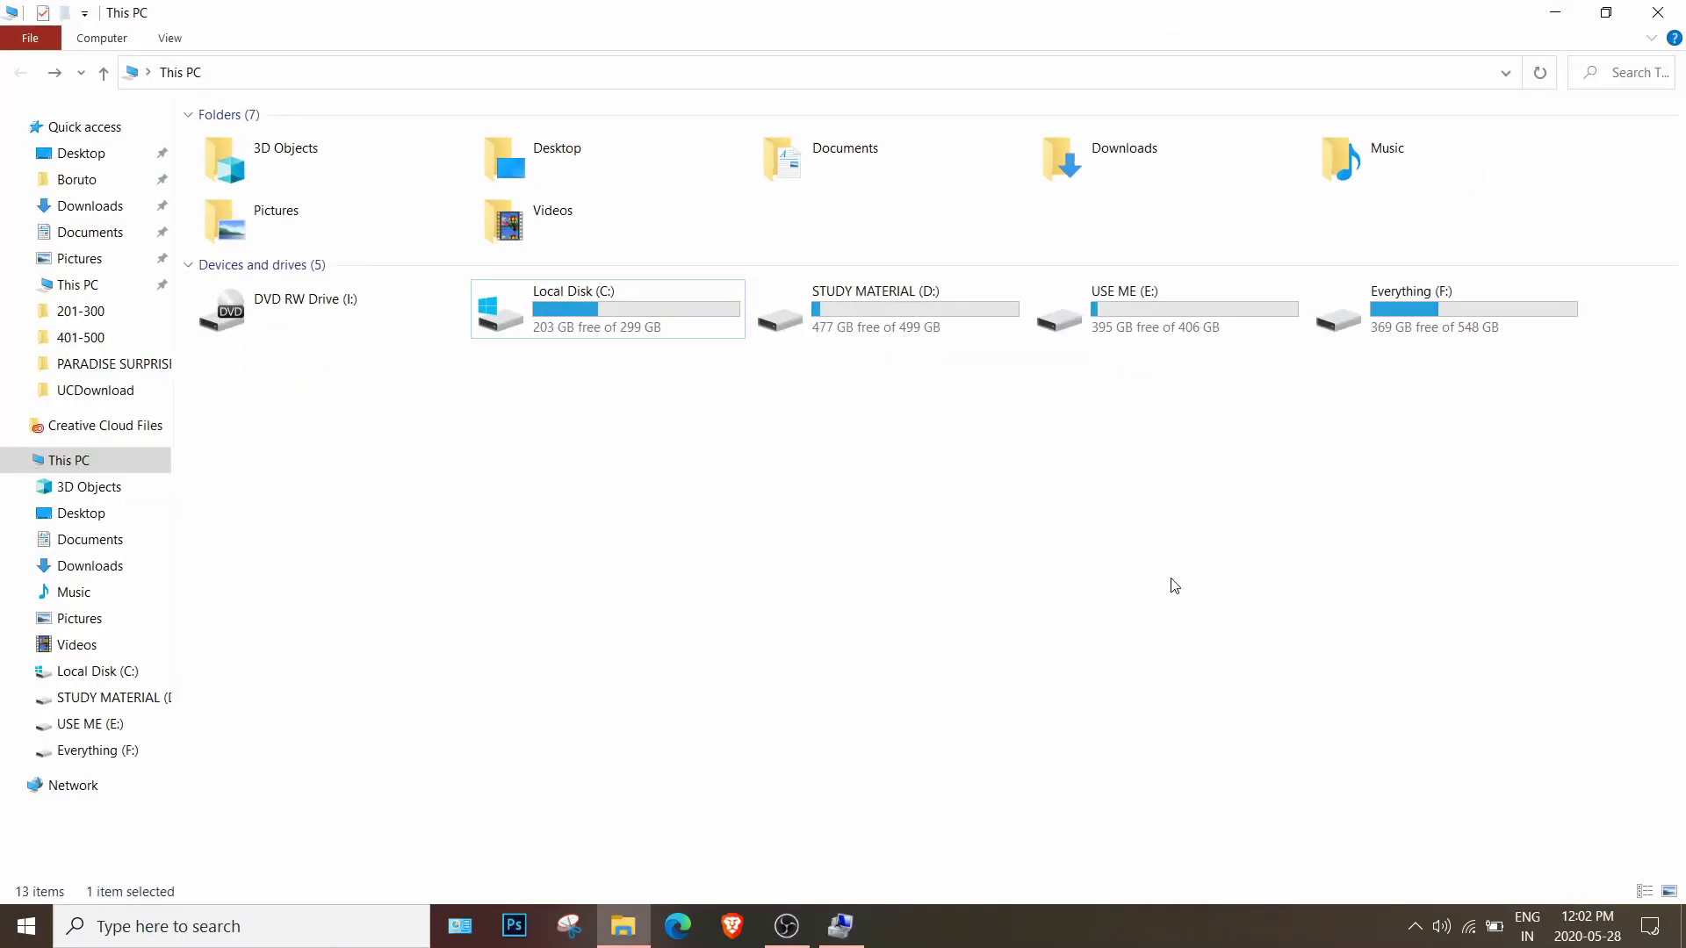